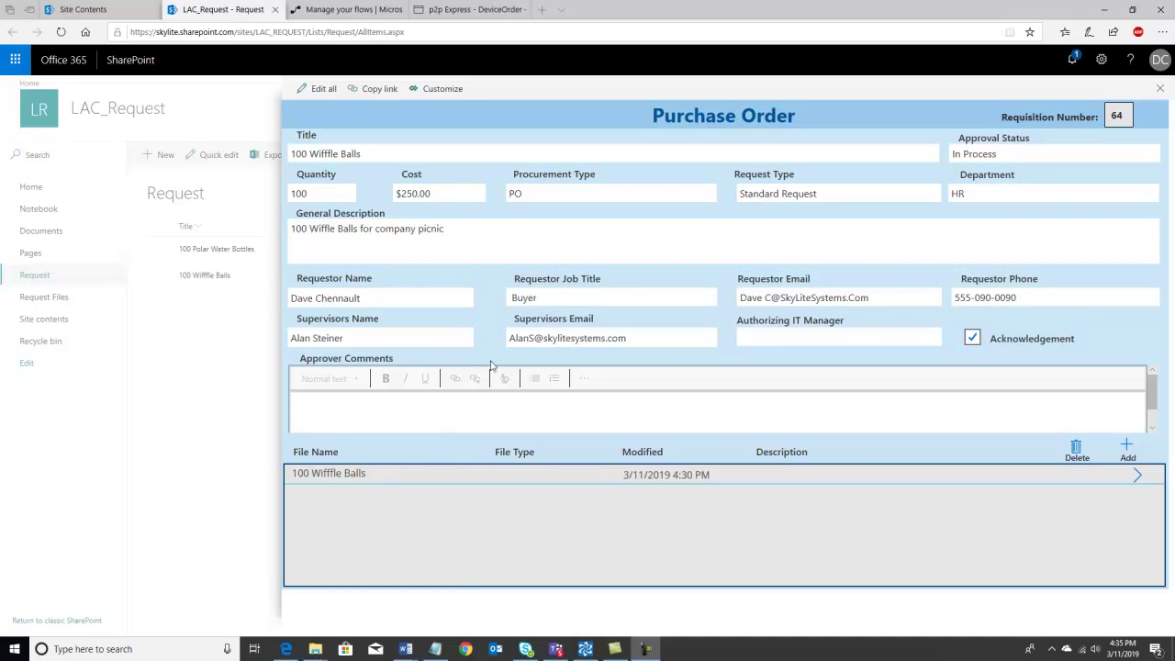
- Close the wiffle balls Purchase Order panel to return to the Request list
left_click(1162, 91)
- Start a new Purchase Order item and bring the P2P Express introduction window forward
left_click(164, 156)
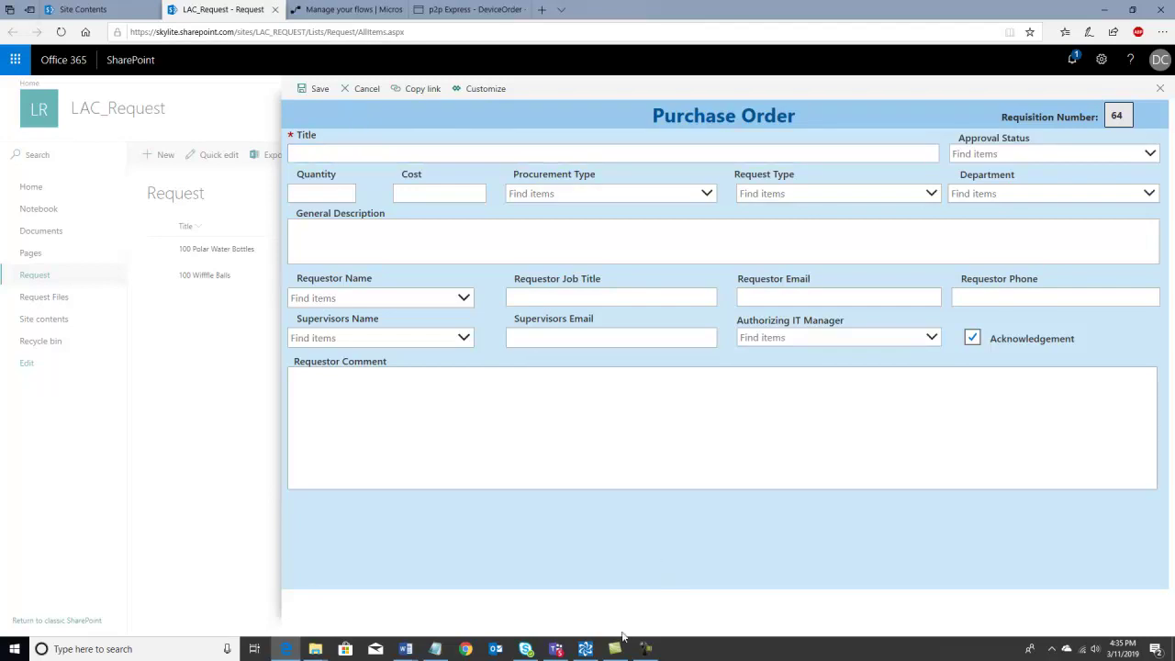
left_click(585, 649)
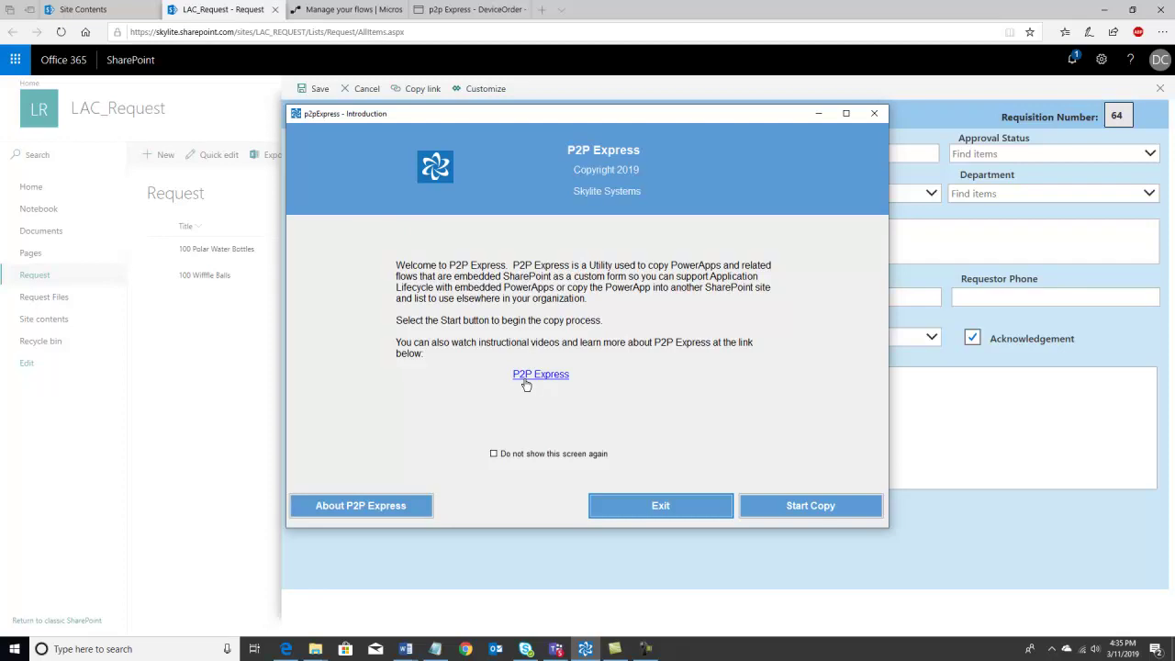
- Start the P2P Express copy wizard and move past Step One to the source site connection
left_click(808, 506)
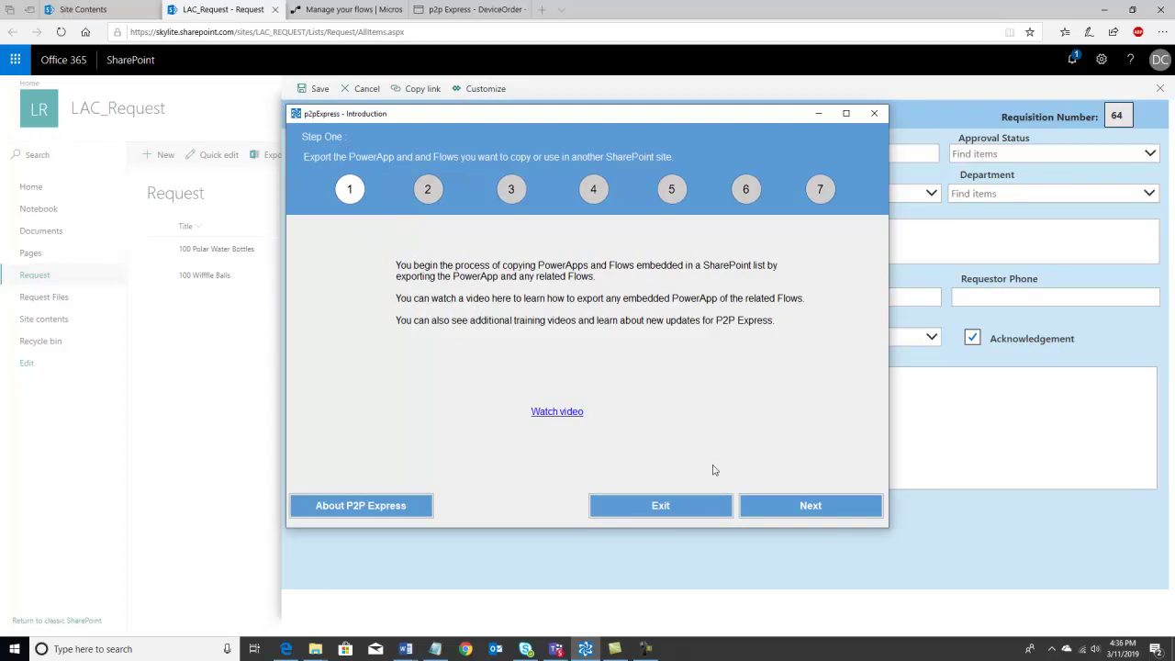
left_click(811, 506)
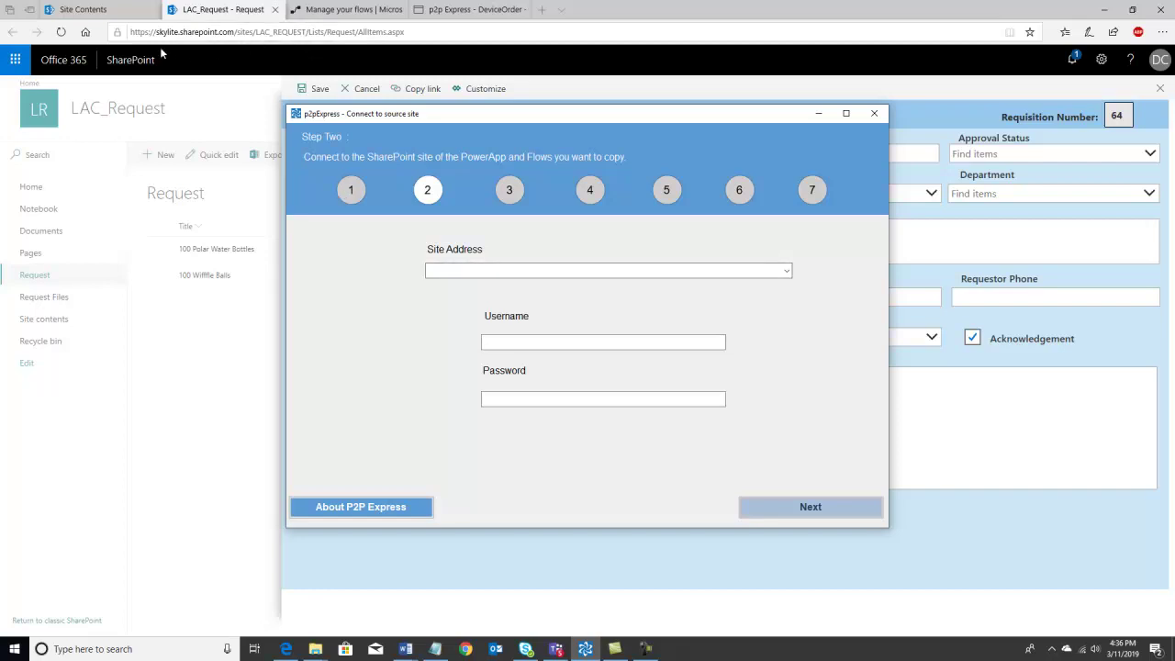
- Connect to the LAC_REQUEST source site using the account username and password
left_click(787, 271)
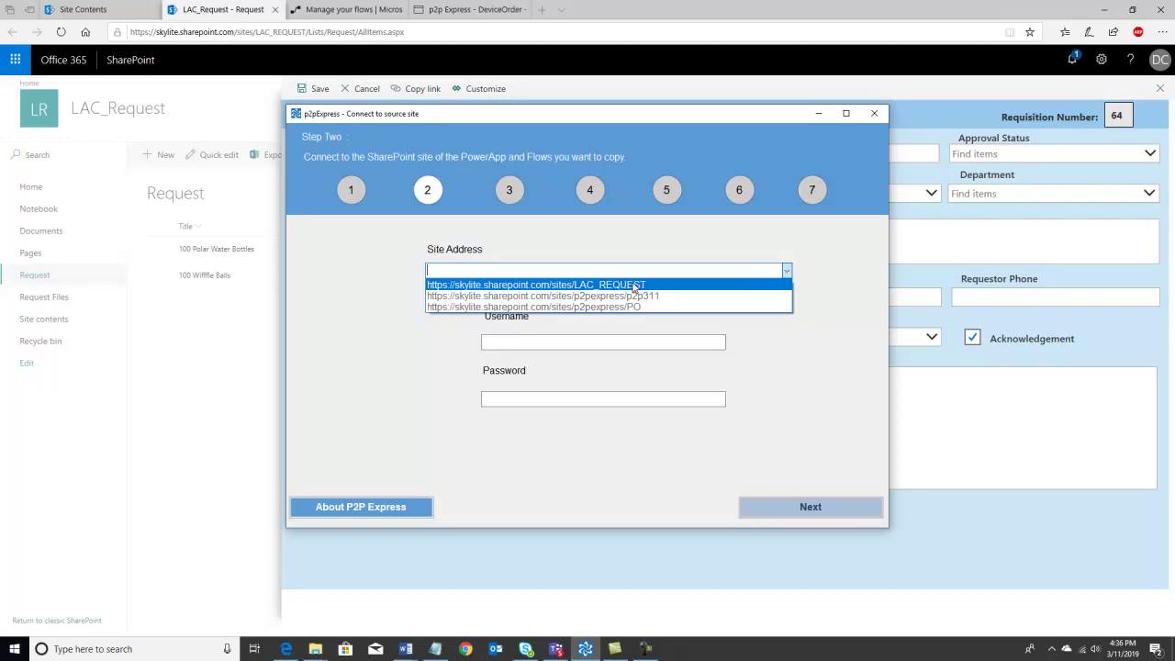
left_click(630, 286)
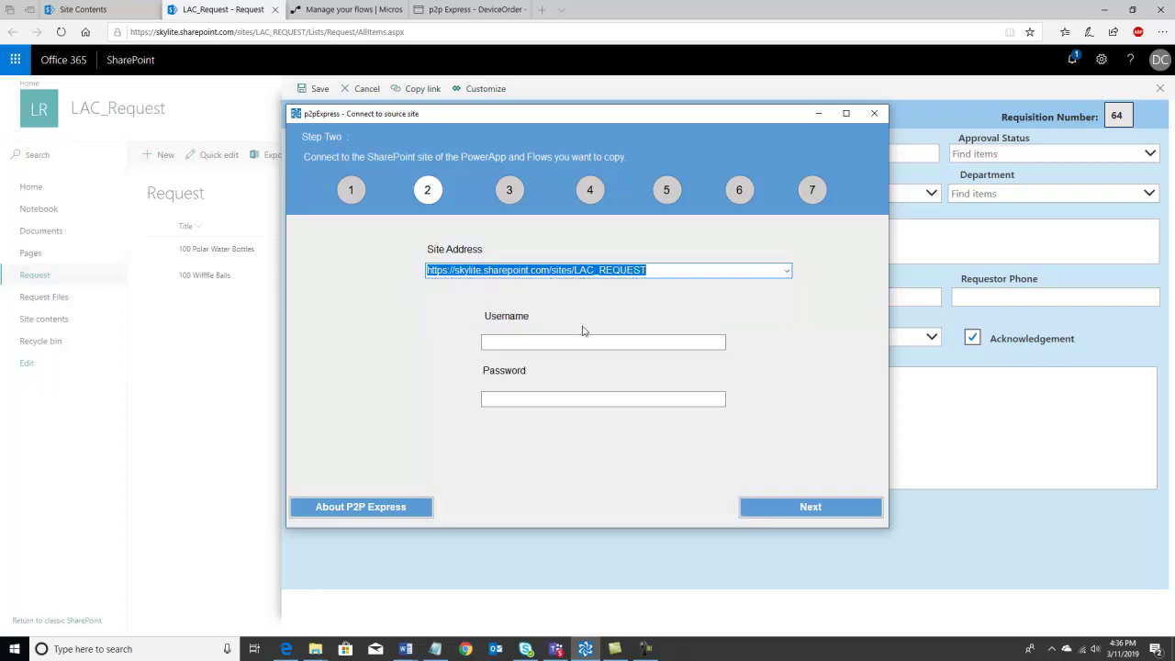
left_click(579, 341)
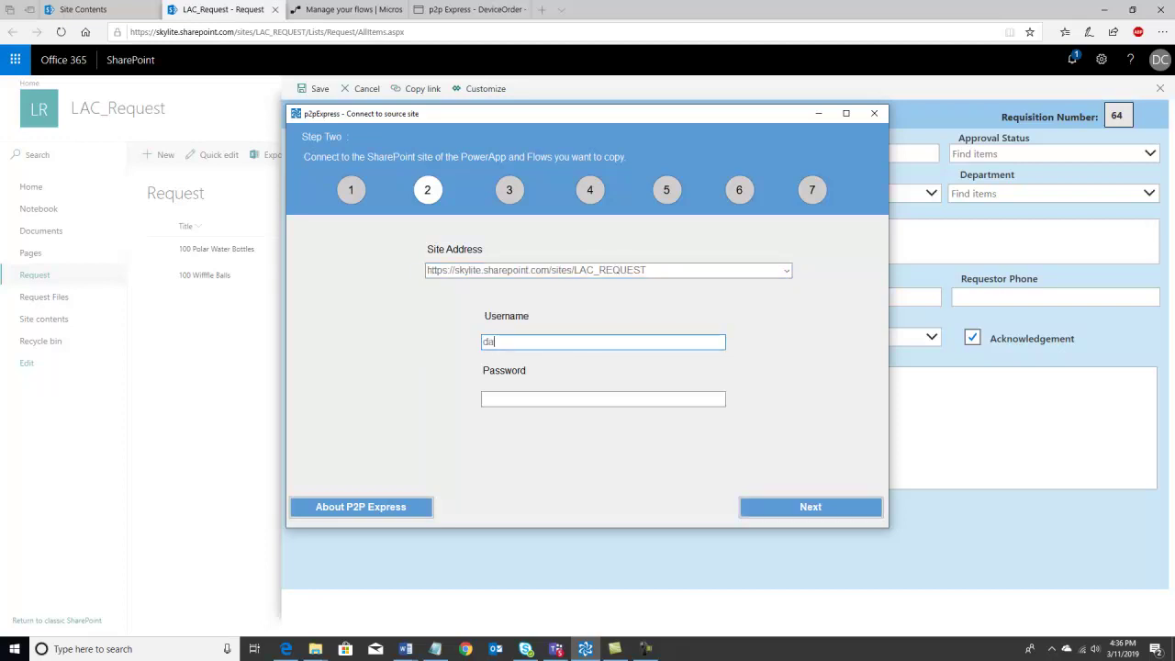
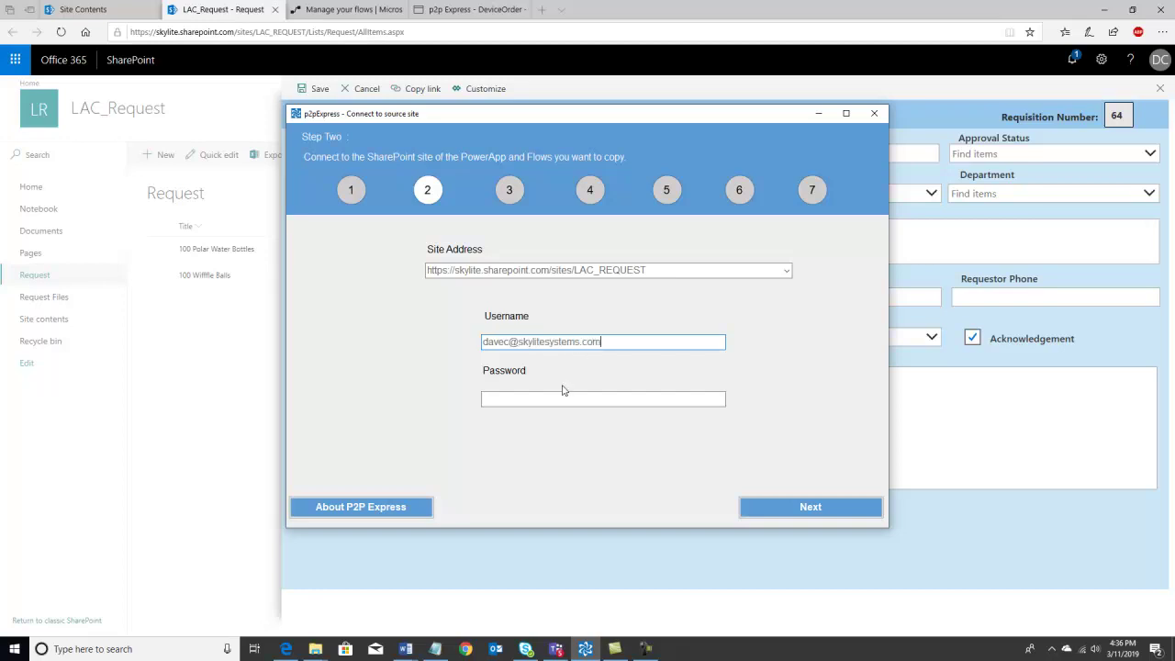
left_click(558, 397)
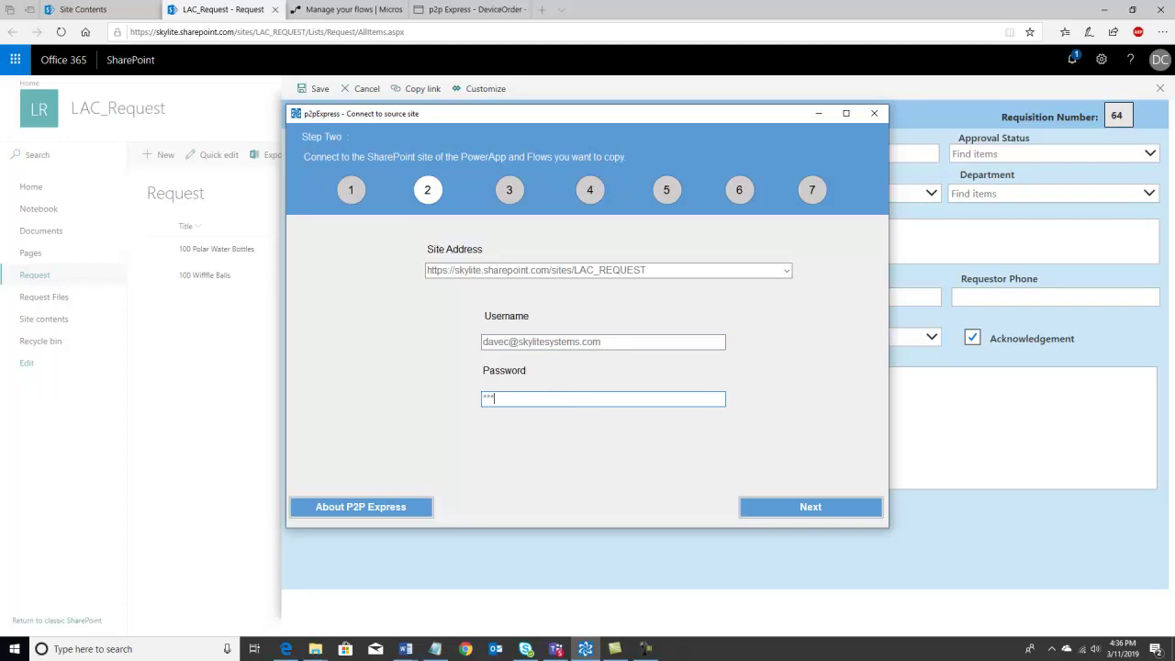
type("********")
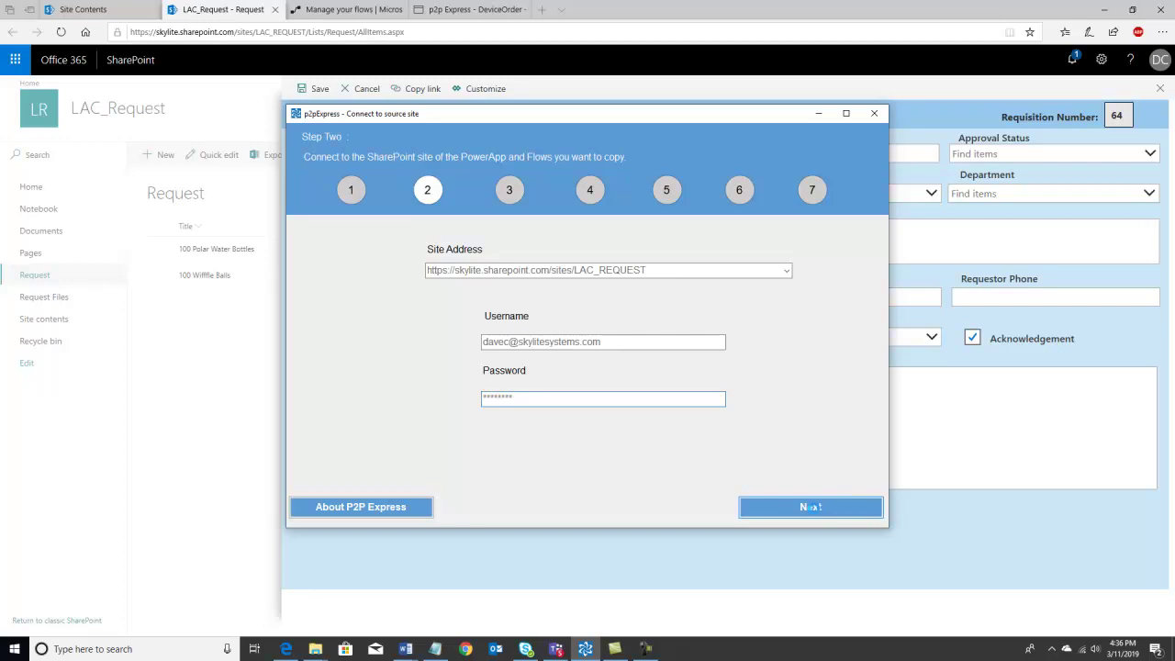
left_click(811, 507)
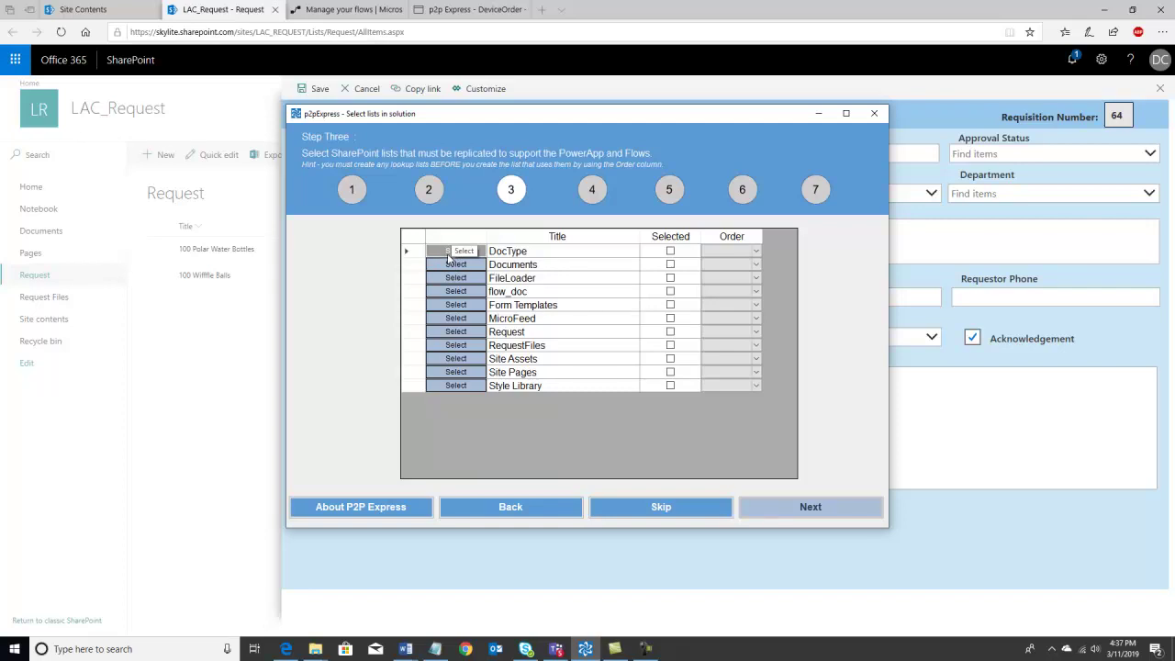
- Select DocType, FileLoader, flow_doc, Request and RequestFiles as lists 1–5, then continue to Step Four
left_click(448, 258)
left_click(444, 252)
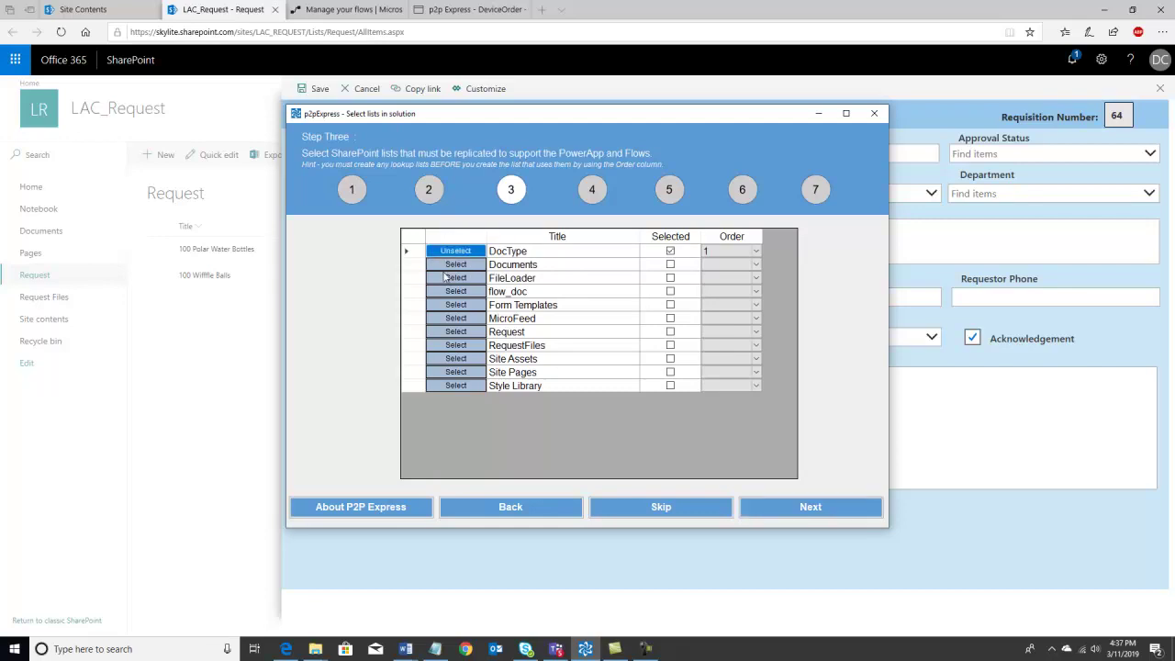
left_click(447, 279)
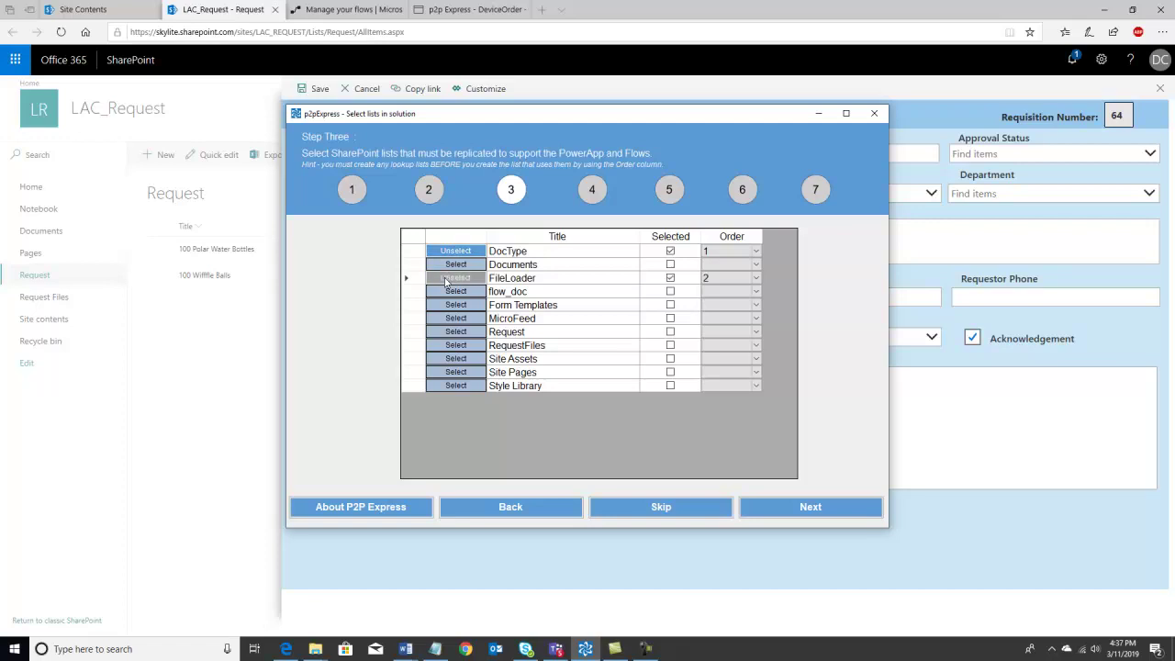
left_click(451, 294)
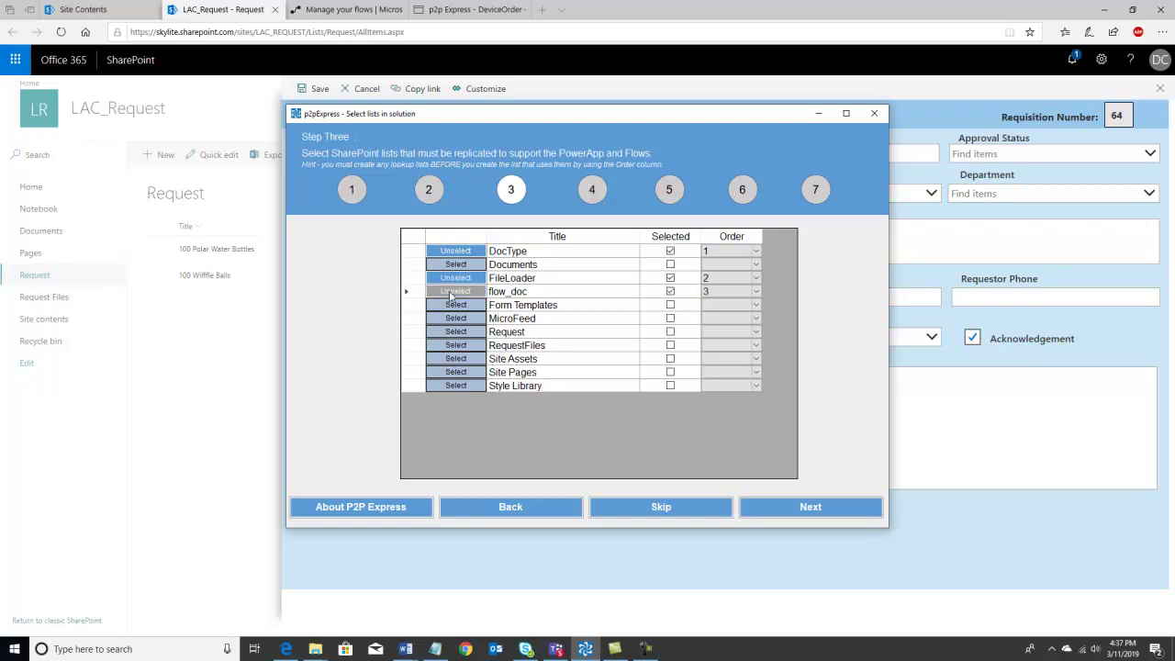
left_click(453, 319)
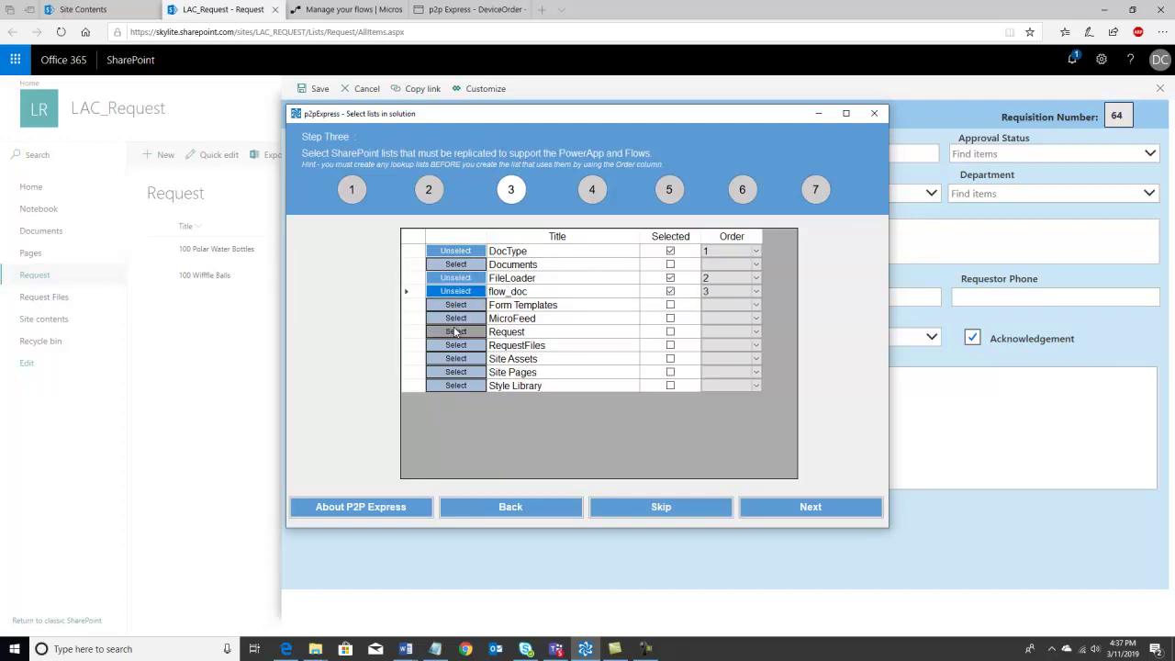
left_click(456, 335)
left_click(457, 334)
left_click(459, 347)
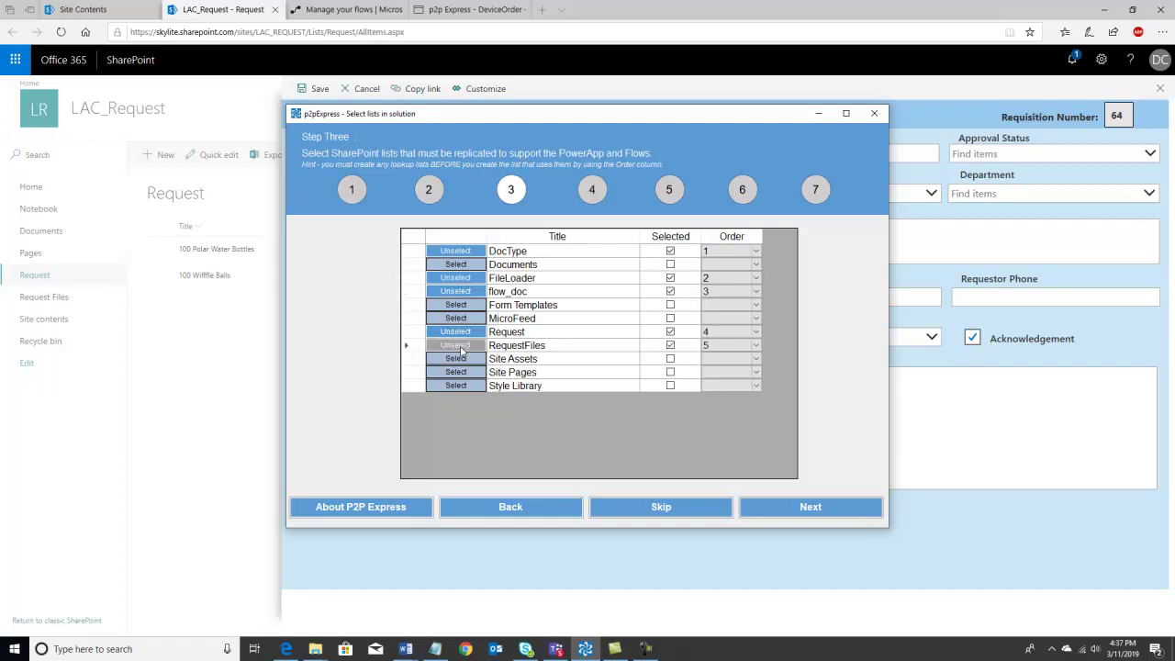
left_click(461, 349)
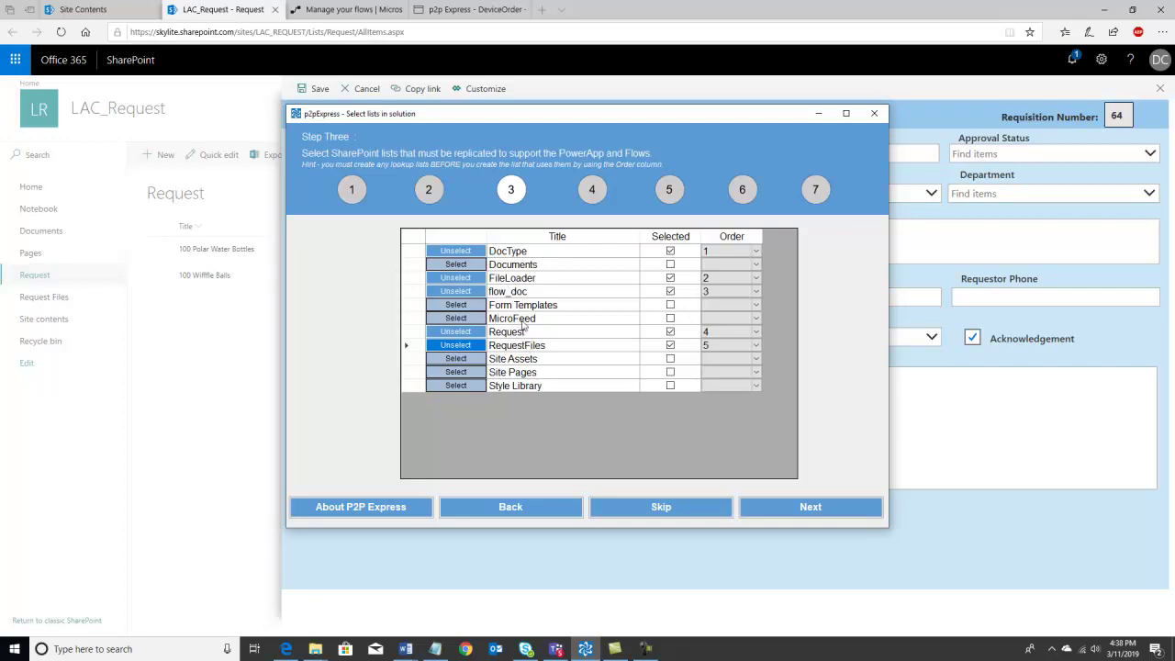
left_click(777, 509)
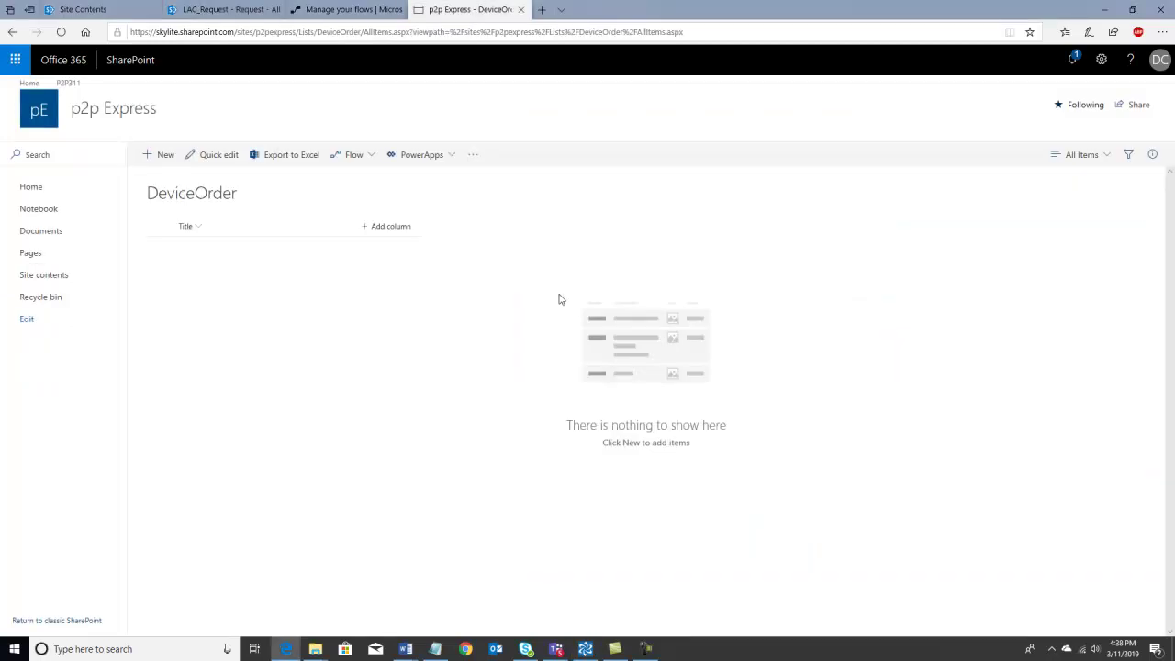
- From the p2p Express site contents' Subsites tab, start creating a new subsite
left_click(1102, 62)
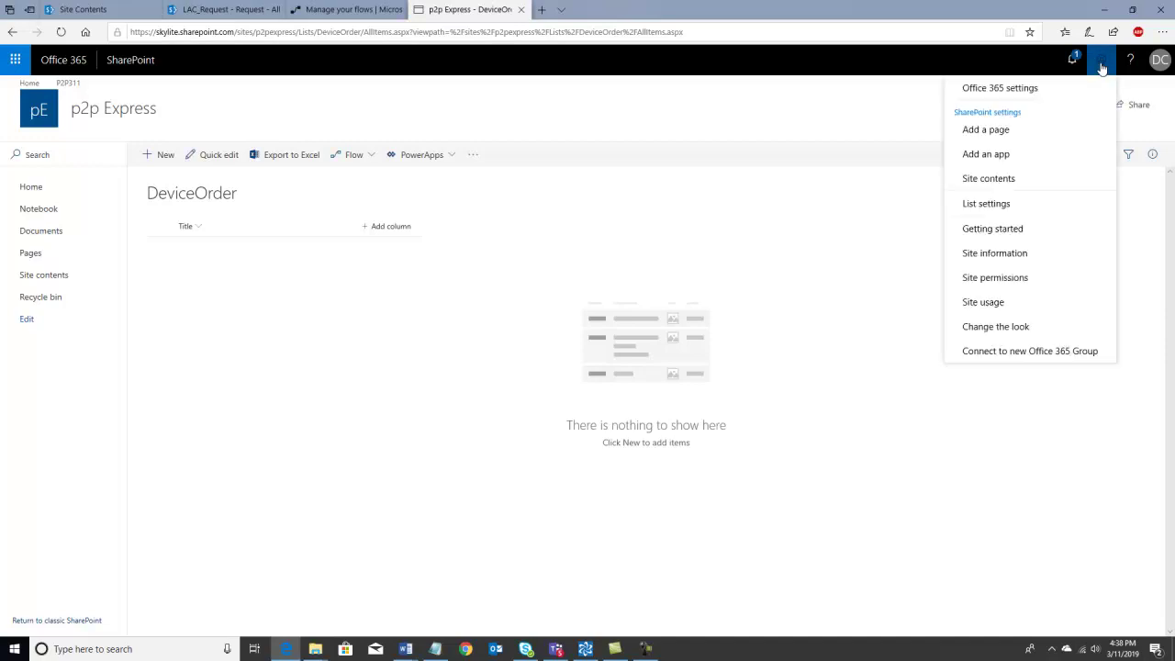
left_click(988, 182)
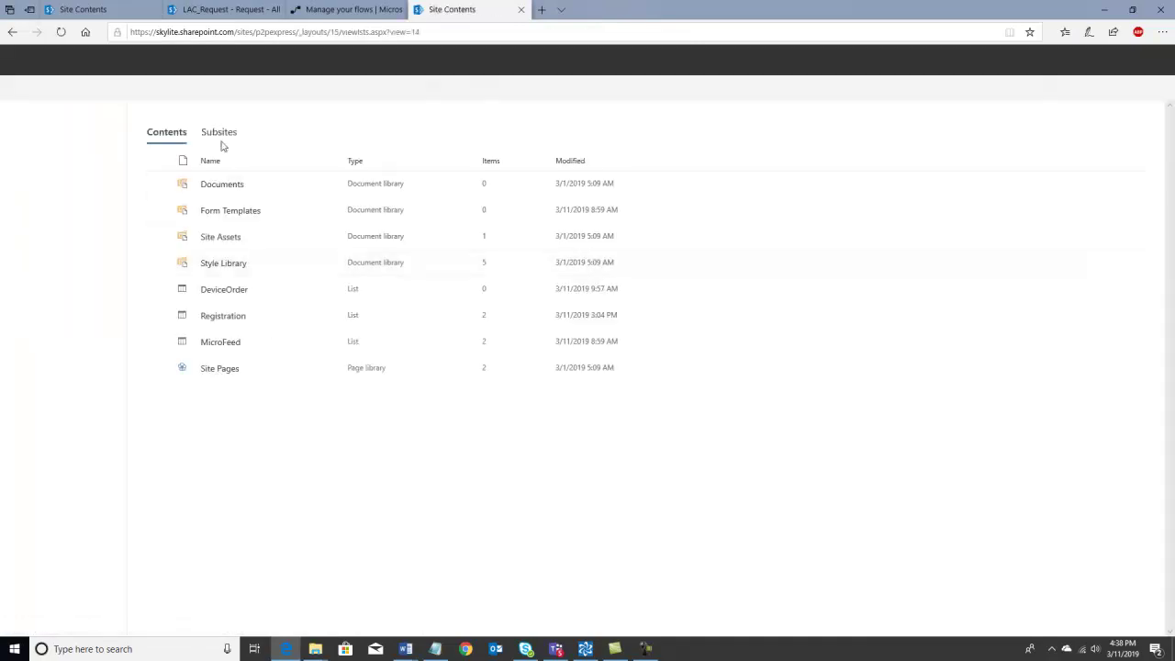
left_click(210, 201)
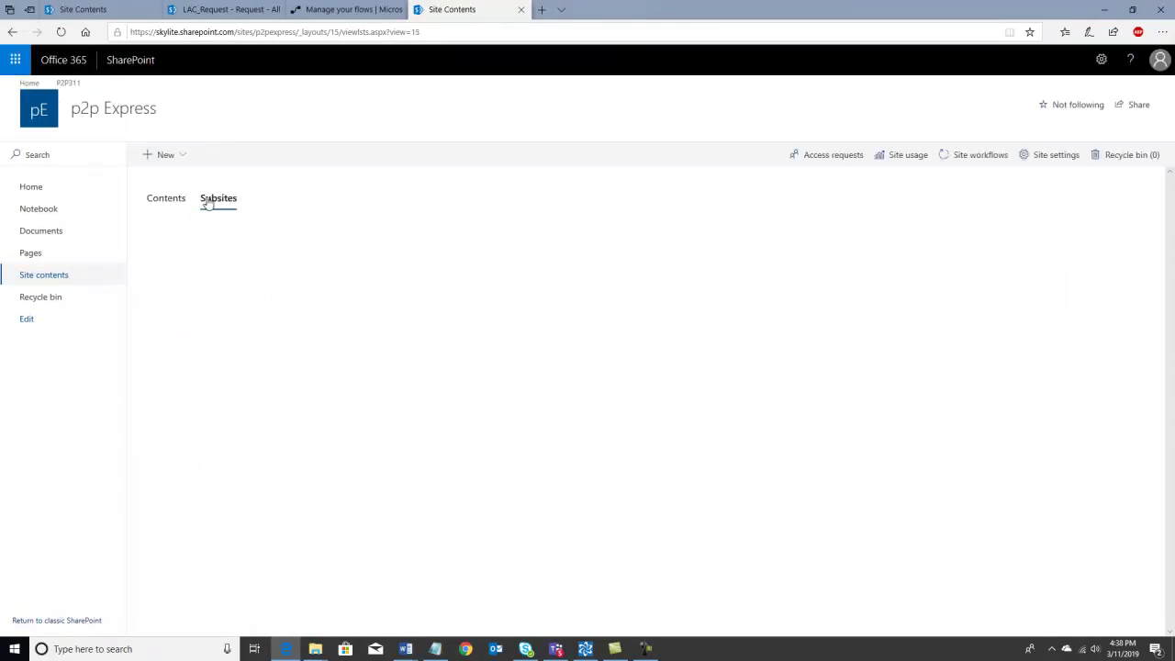
left_click(164, 157)
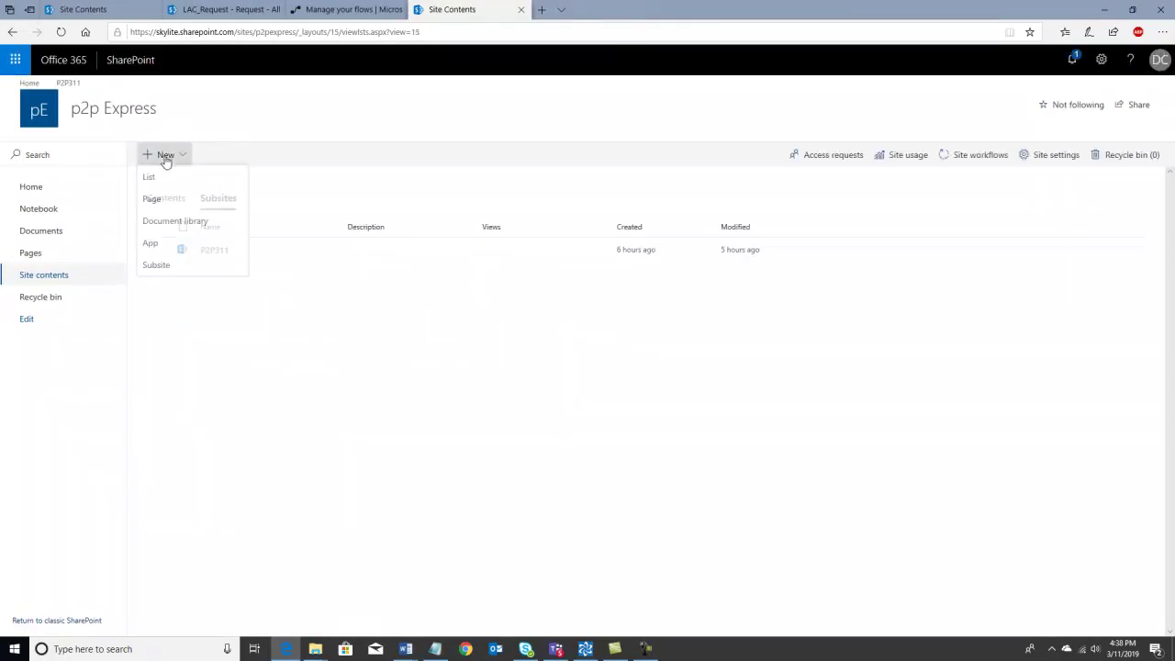
left_click(154, 267)
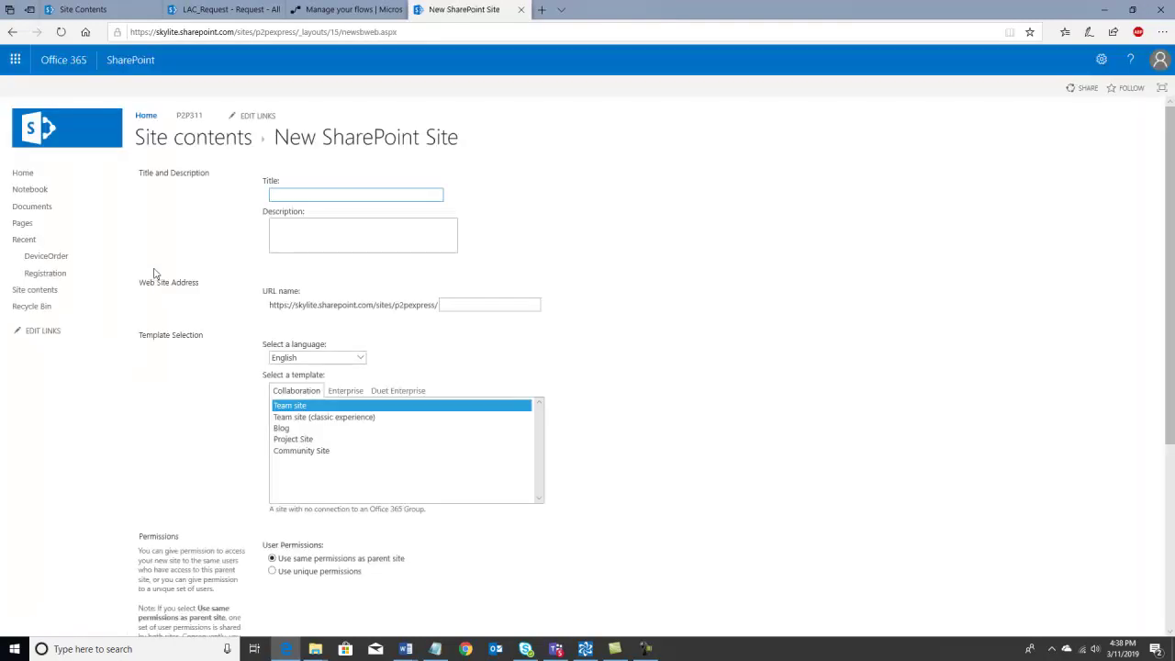
- Create the PO2 subsite with URL name Po2 and view its site contents
type("PO2")
left_click(457, 303)
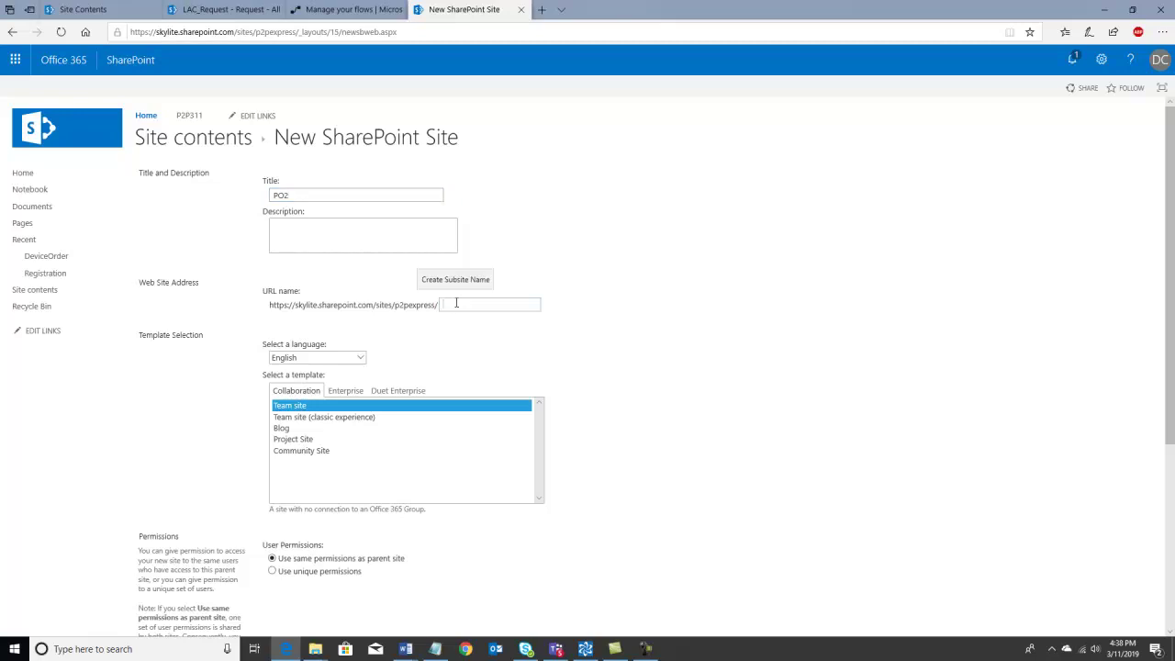
type("Po2")
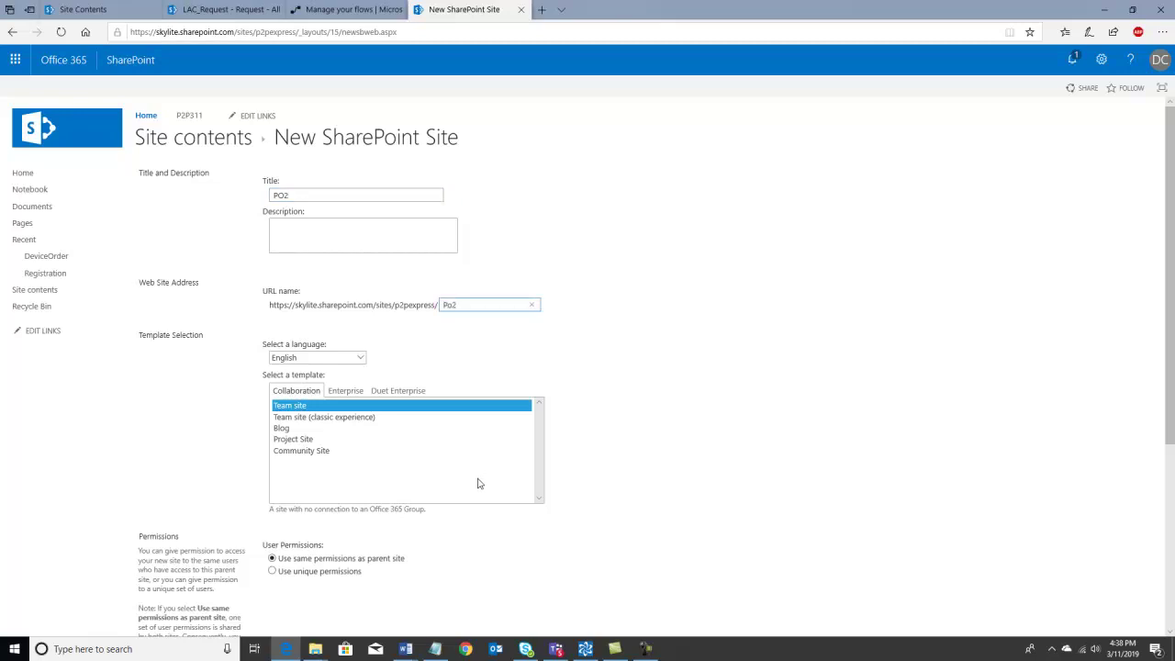
scroll(477, 482, "down", 3)
scroll(435, 569, "down", 1)
left_click(491, 605)
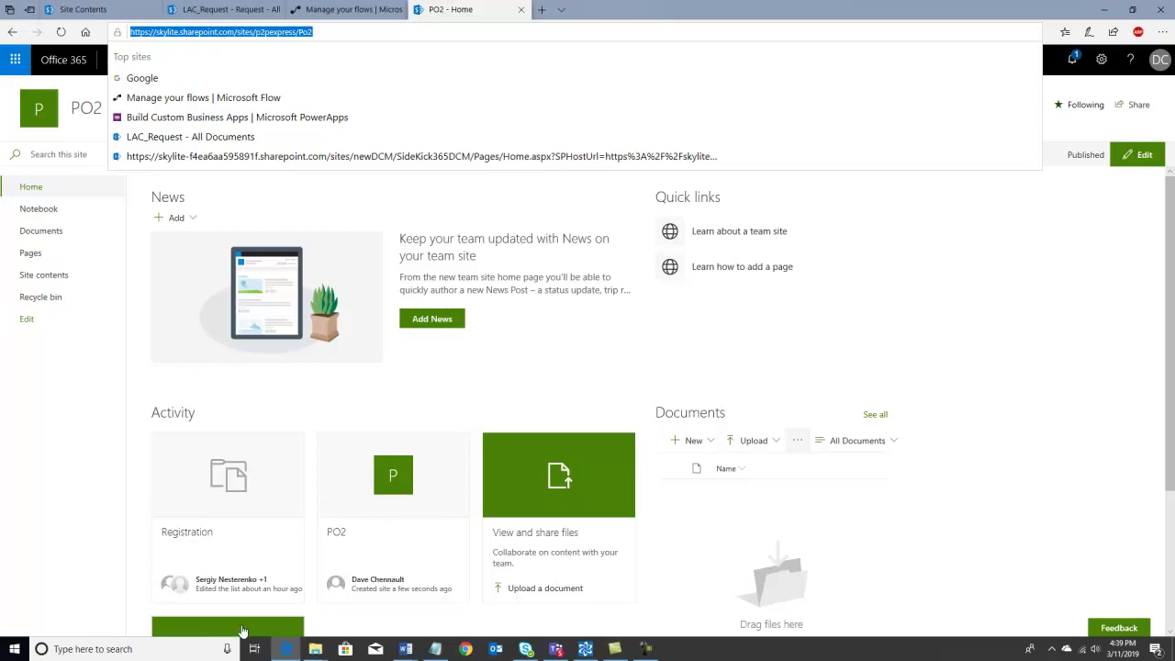
left_click(1100, 66)
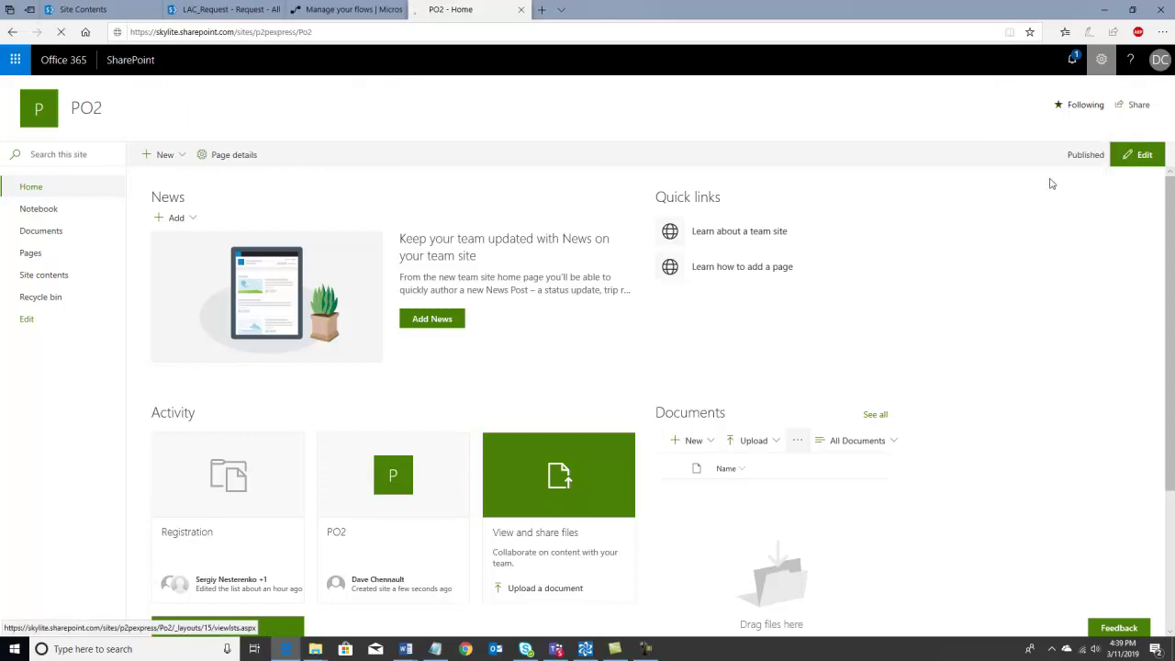
left_click(1039, 179)
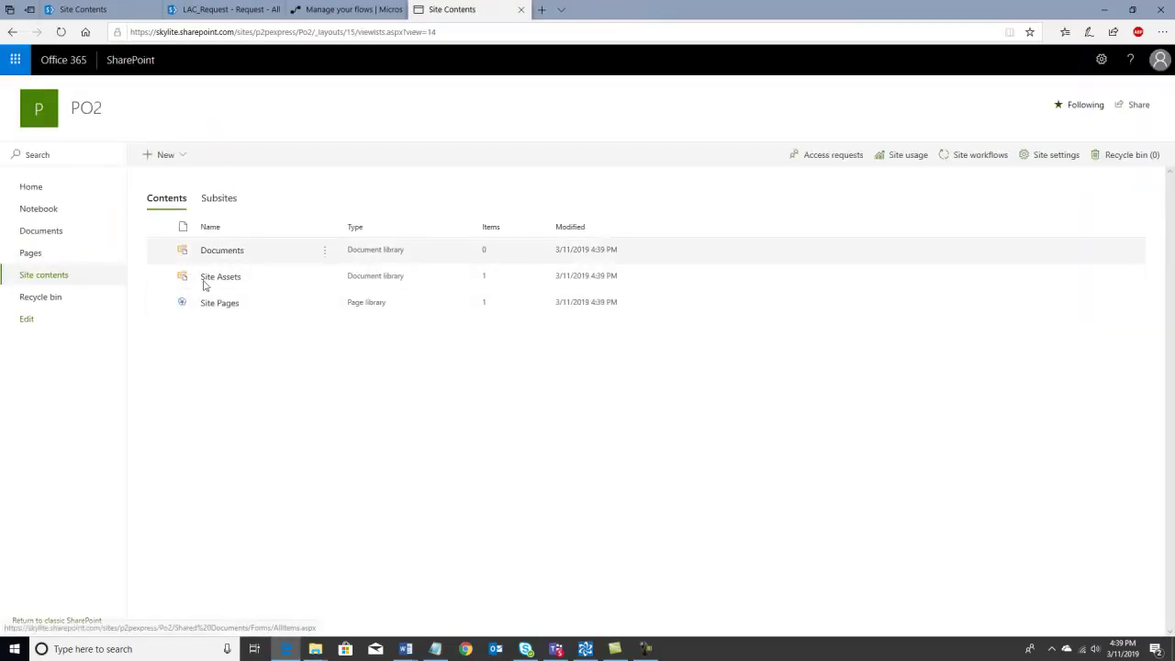
- Paste the Po2 subsite URL as the wizard's target site address and continue
left_click(585, 651)
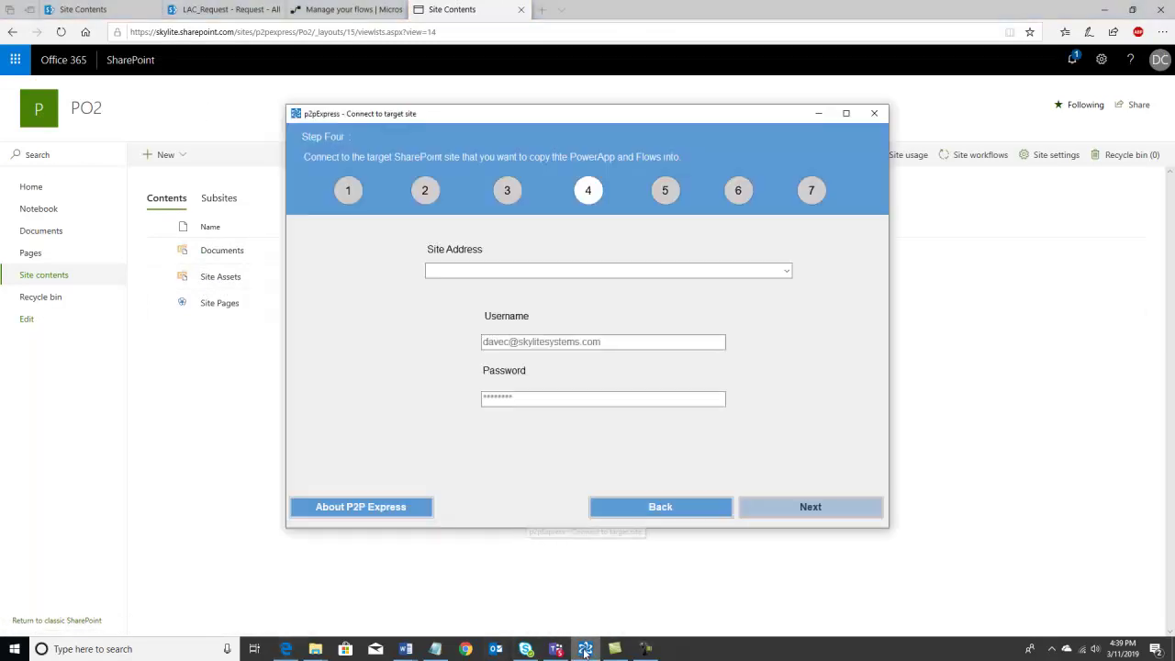
left_click(470, 269)
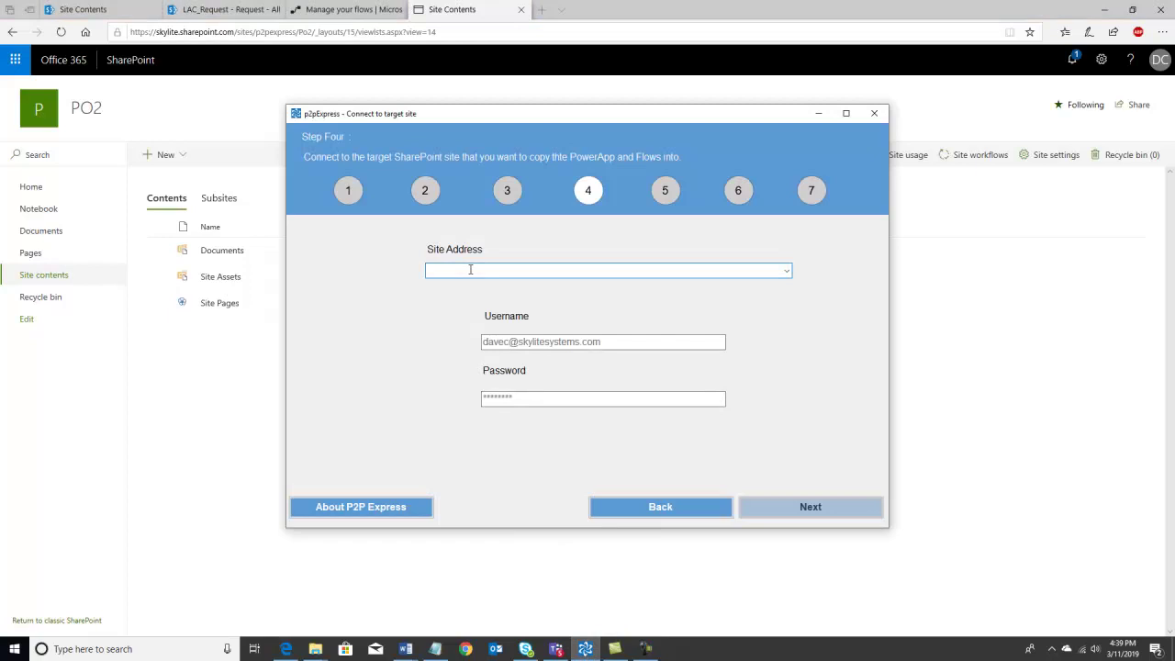
key("ctrl+v")
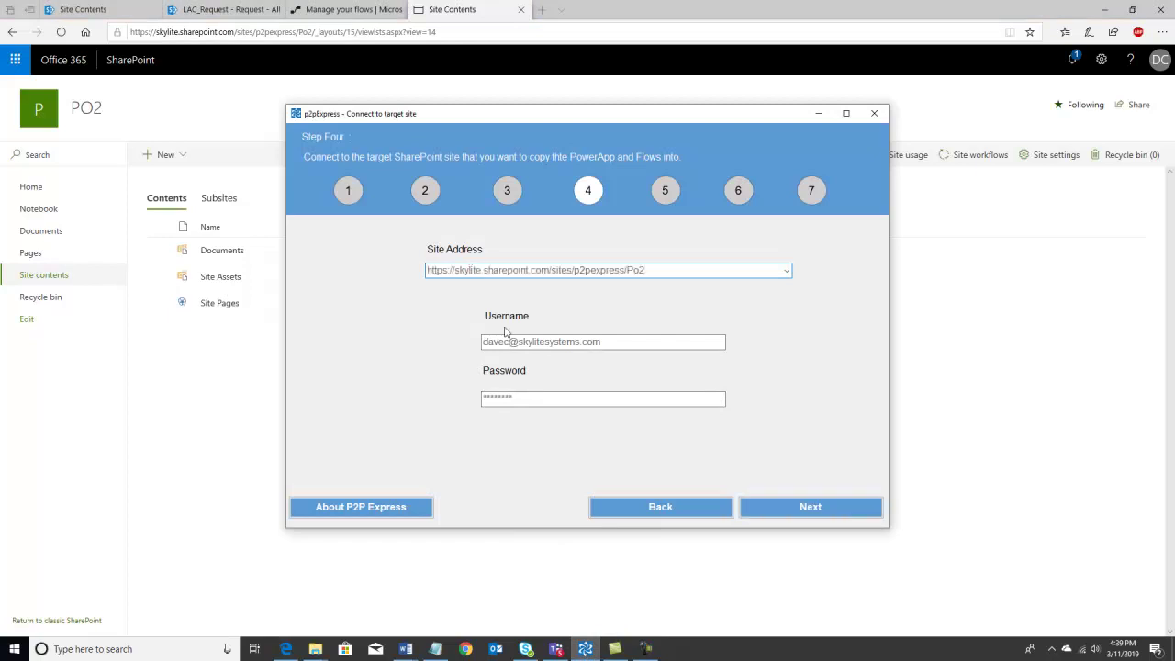
left_click(807, 508)
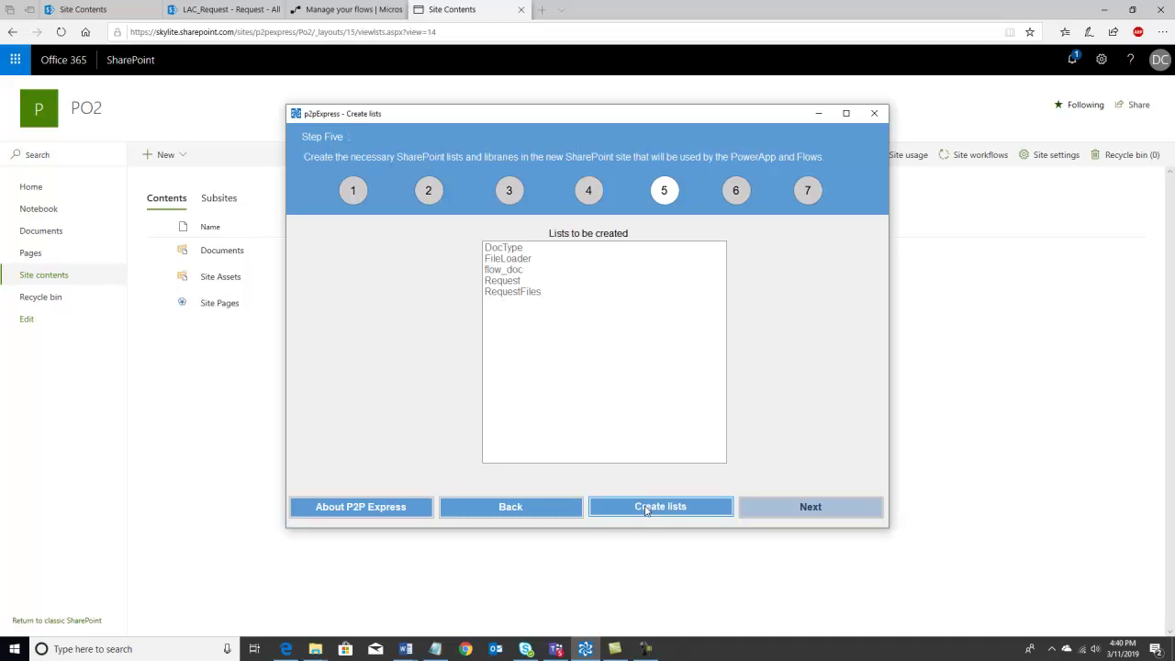
- Create the five required lists on the PO2 site and advance to the package conversion step
left_click(645, 508)
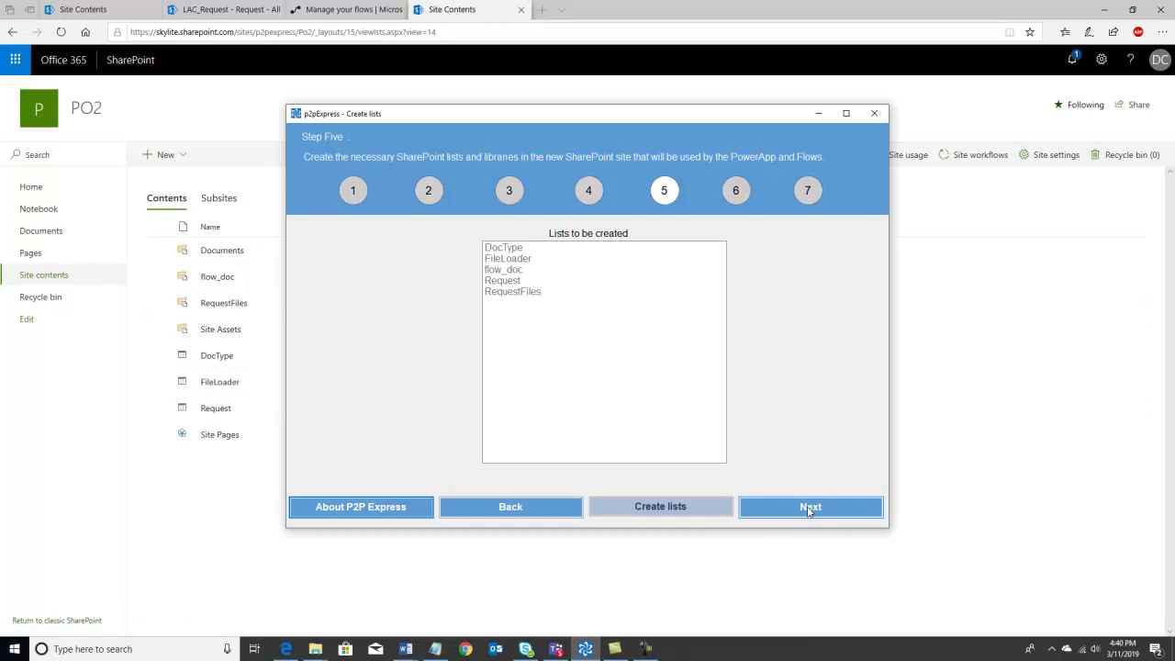
left_click(809, 508)
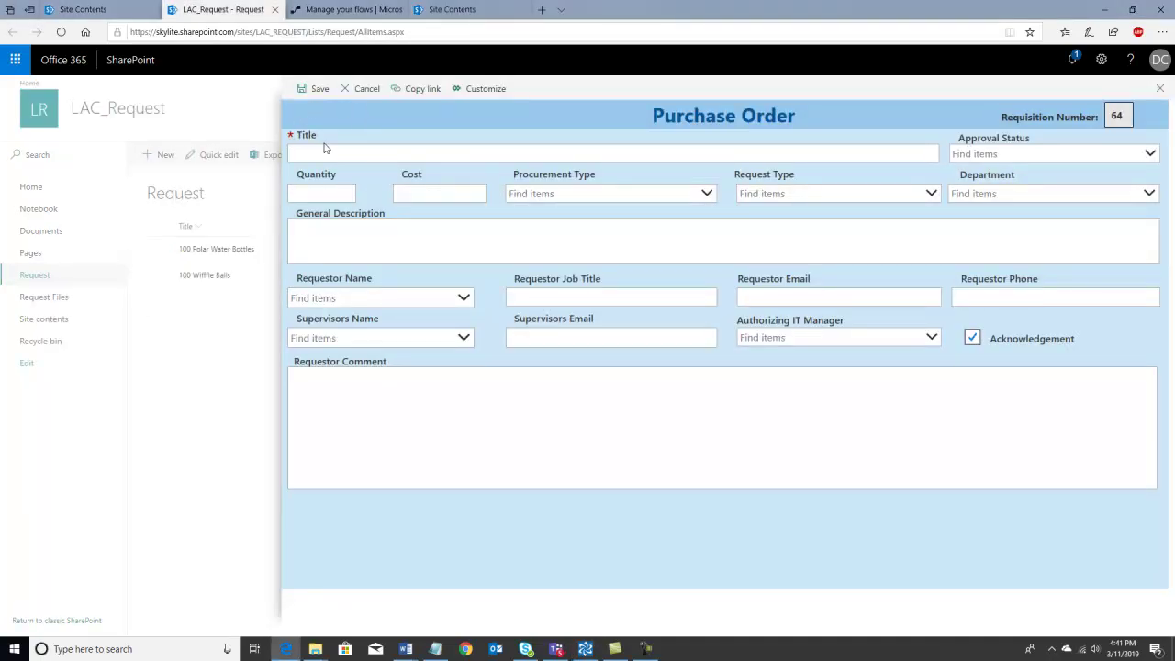
- Customize the LAC_Request Purchase Order form in PowerApps and open its File save page
left_click(485, 89)
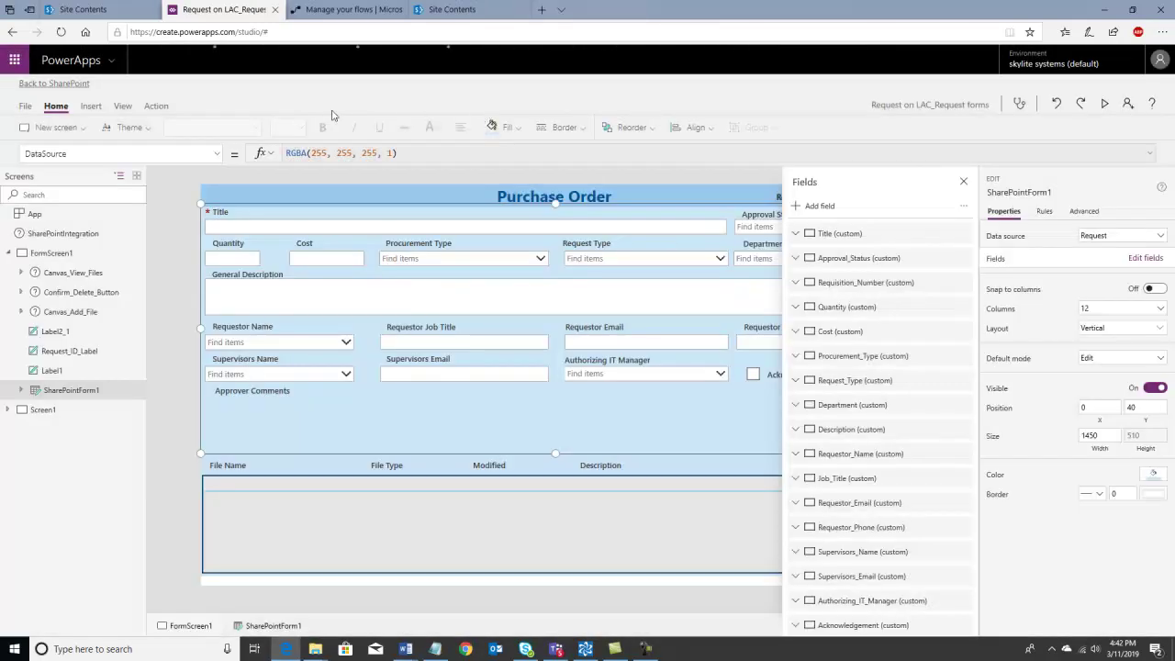
left_click(25, 107)
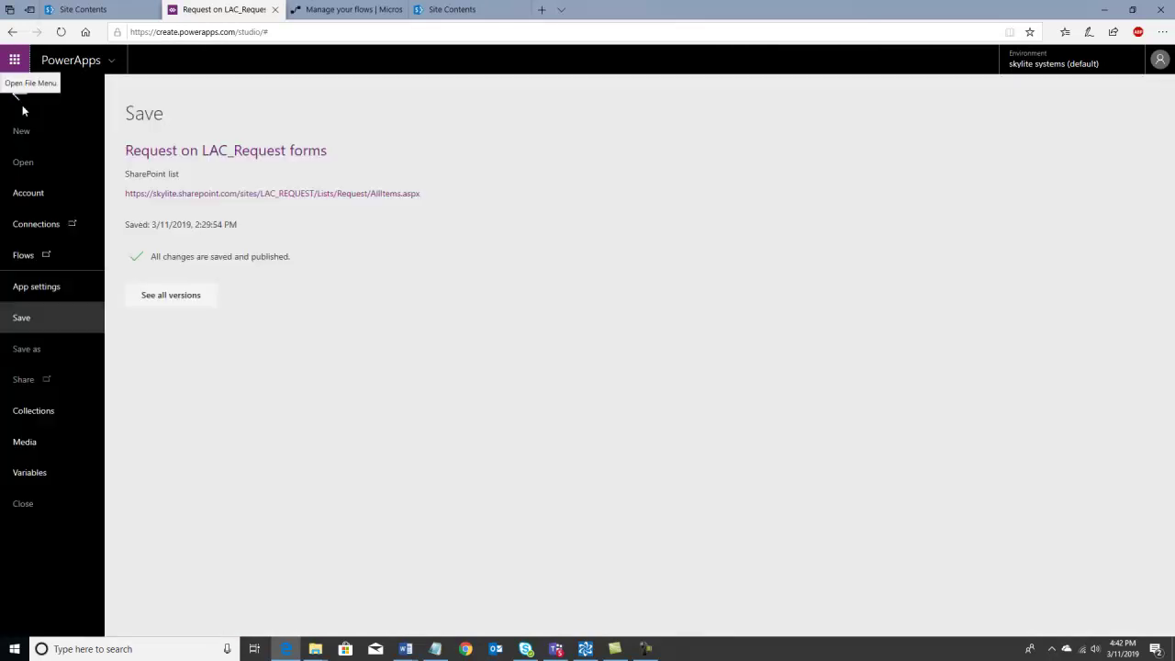
- List every saved version of the Request on LAC_Request forms app
left_click(155, 296)
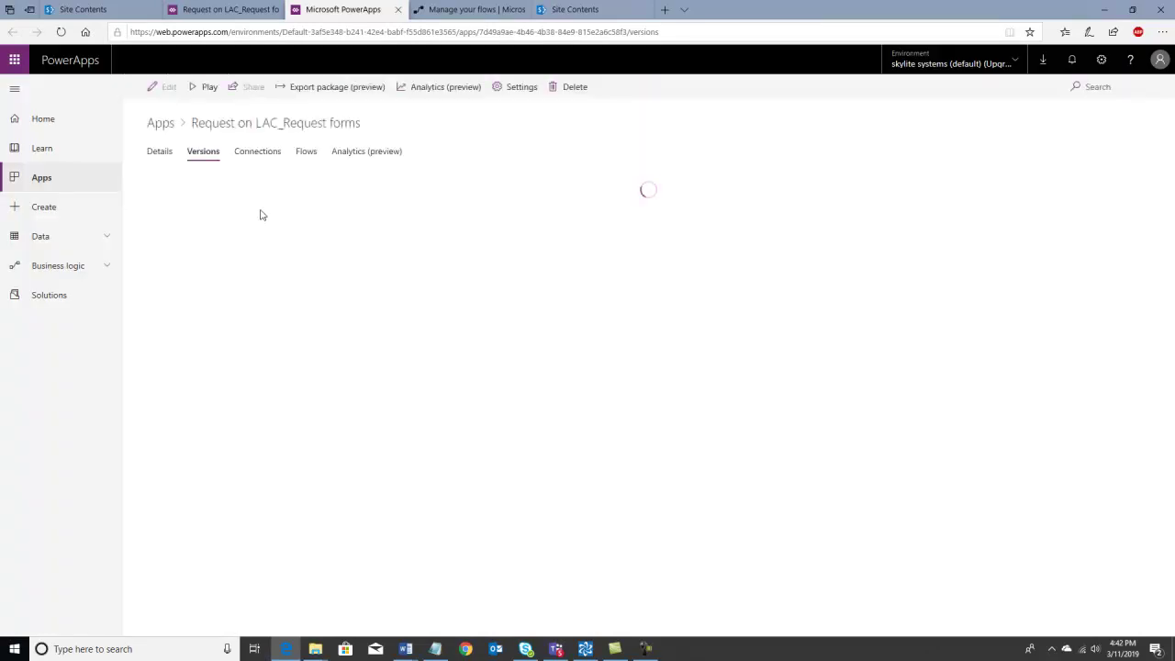
- Start an export package for the app and name it 'Daves Export PO'
left_click(328, 88)
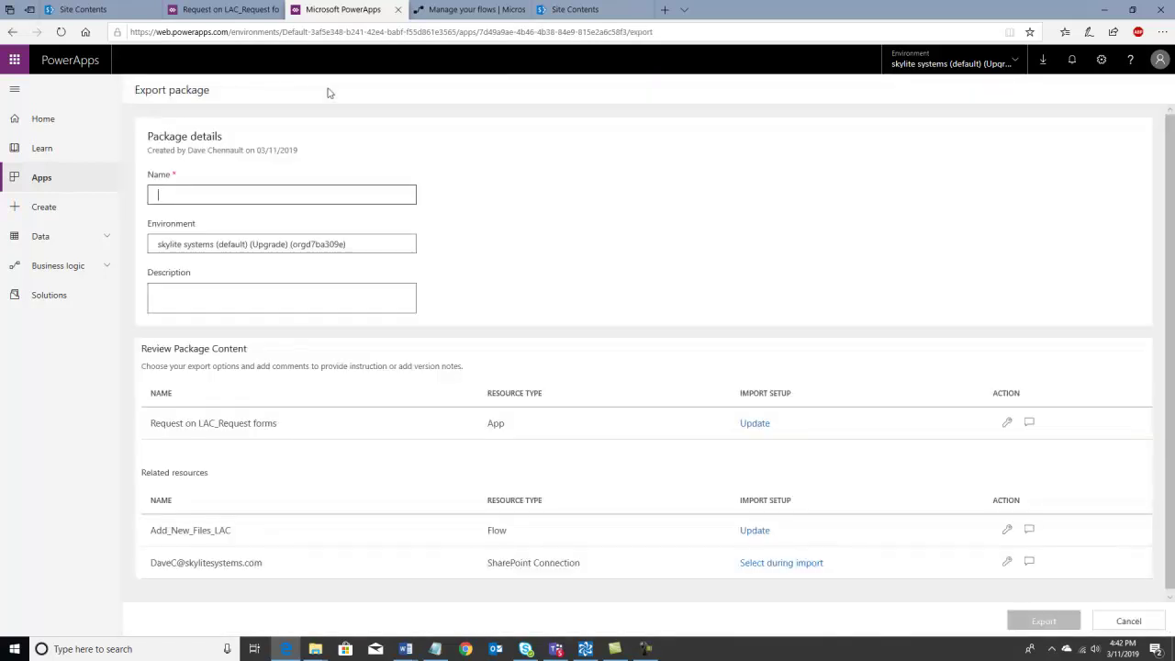
left_click(262, 196)
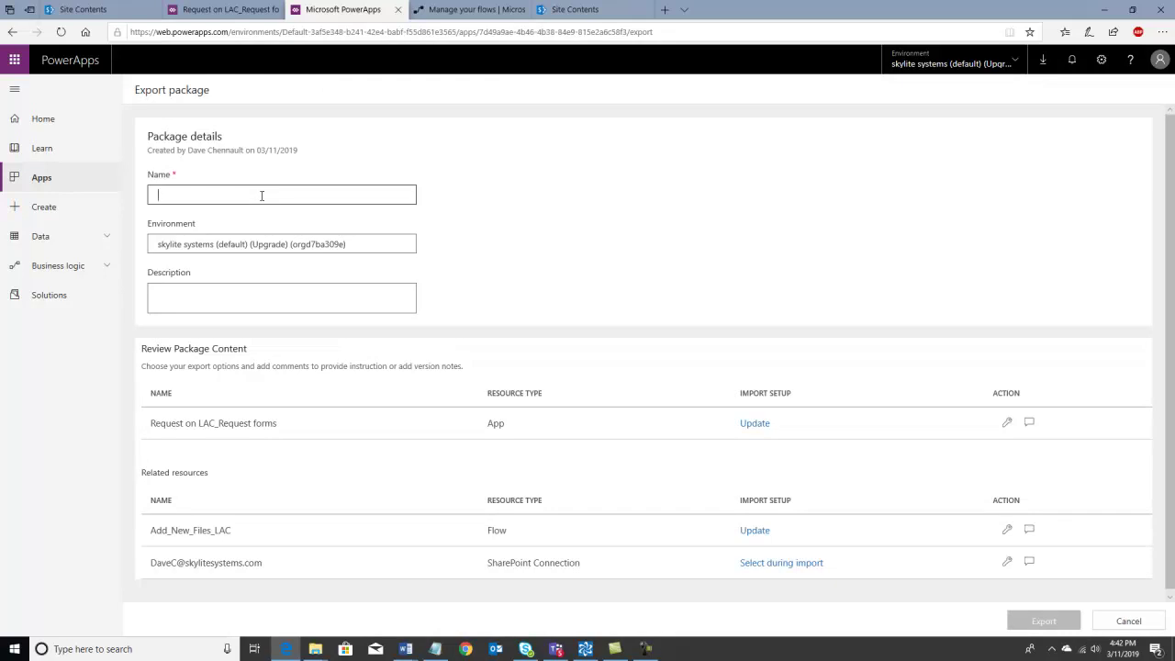
type("DAves")
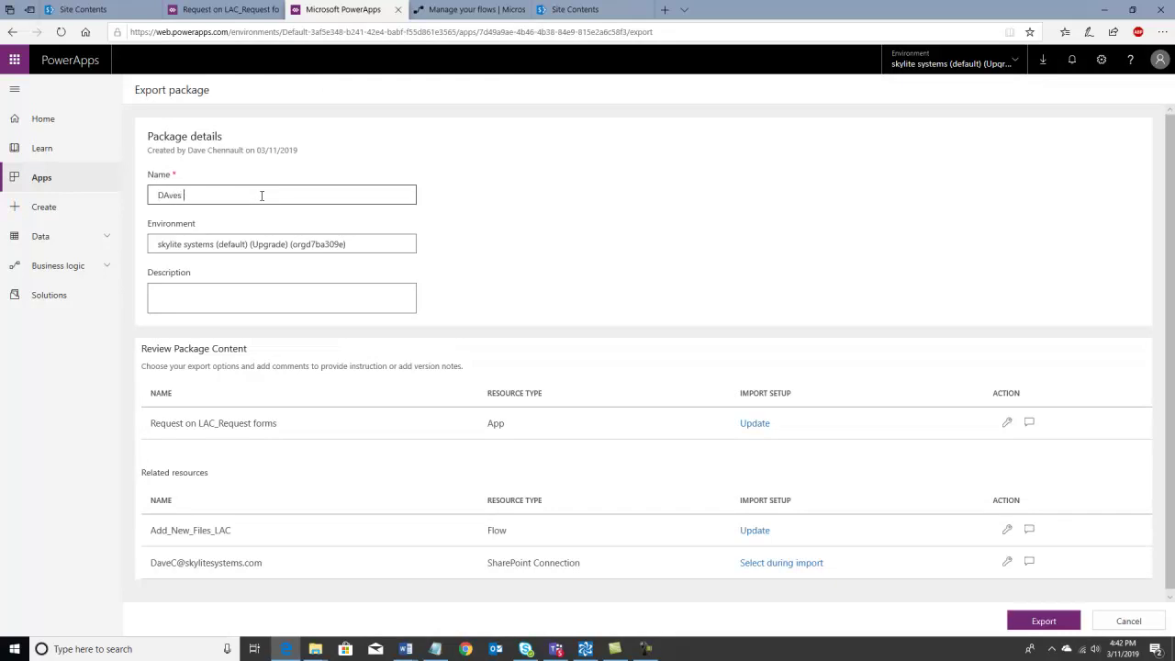
type(" Expor")
left_click(171, 196)
key("BackSpace")
type("a")
- Set import setup to Create as new for the app and the Add_New_Files_LAC flow
left_click(753, 425)
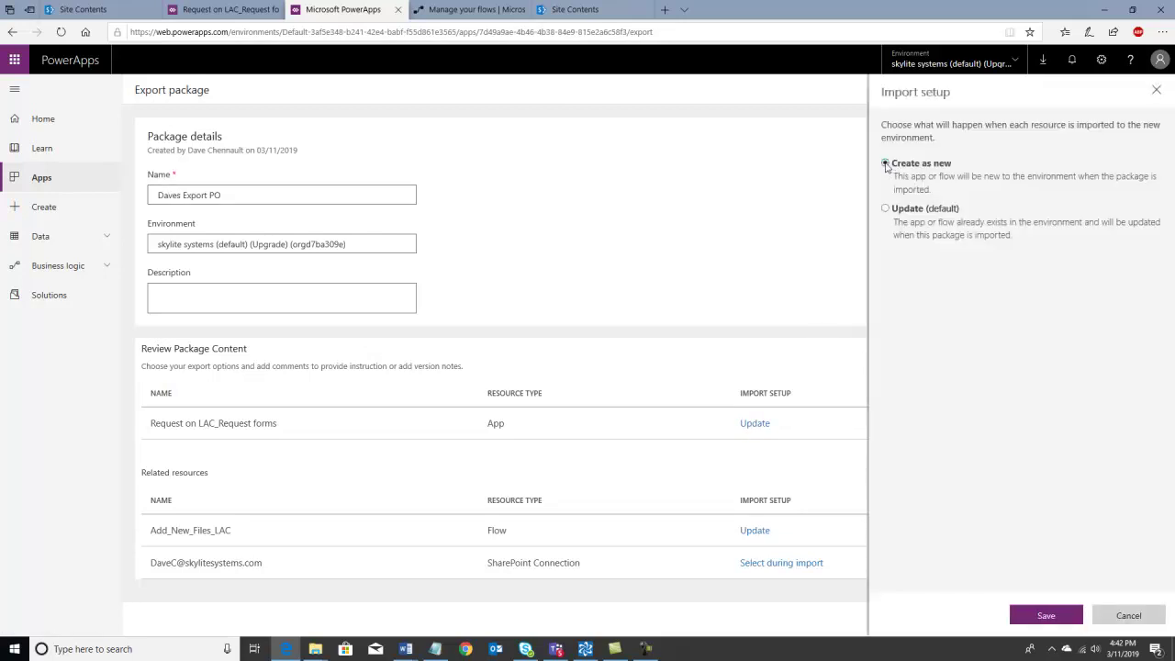
left_click(1044, 616)
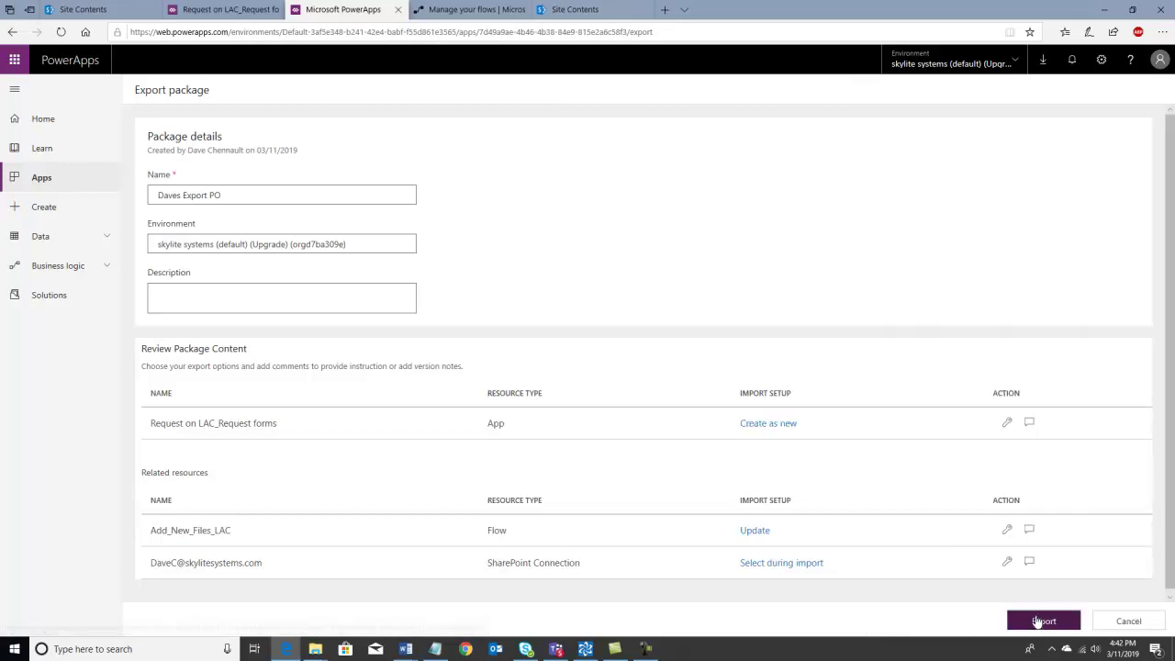
left_click(749, 533)
left_click(886, 164)
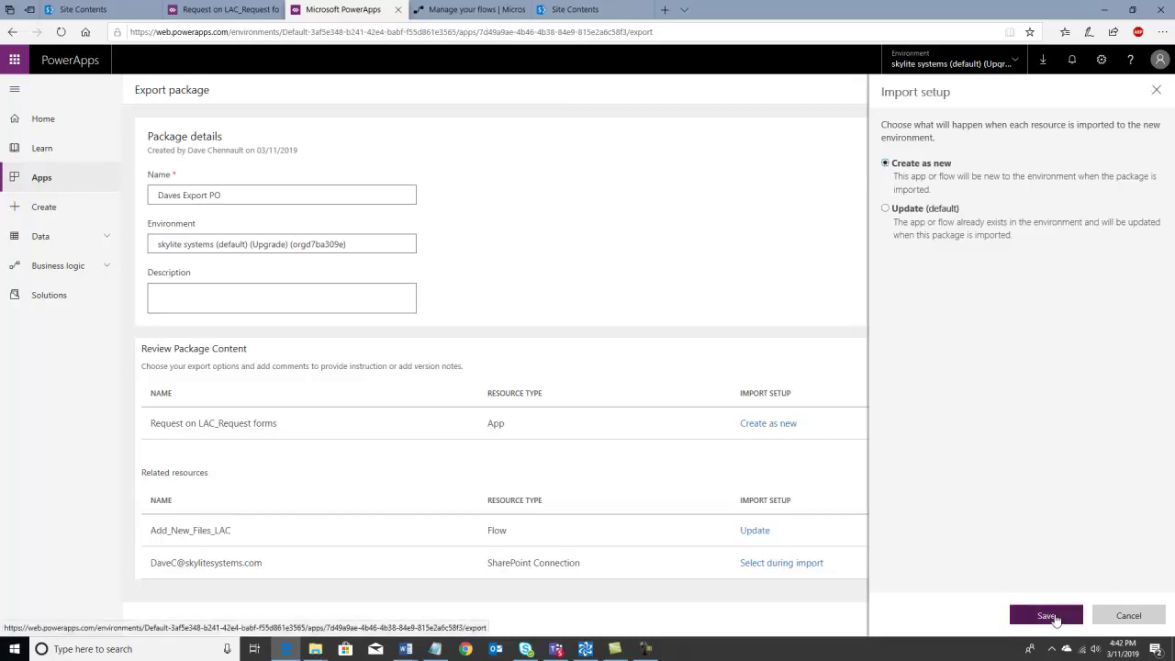
left_click(1047, 616)
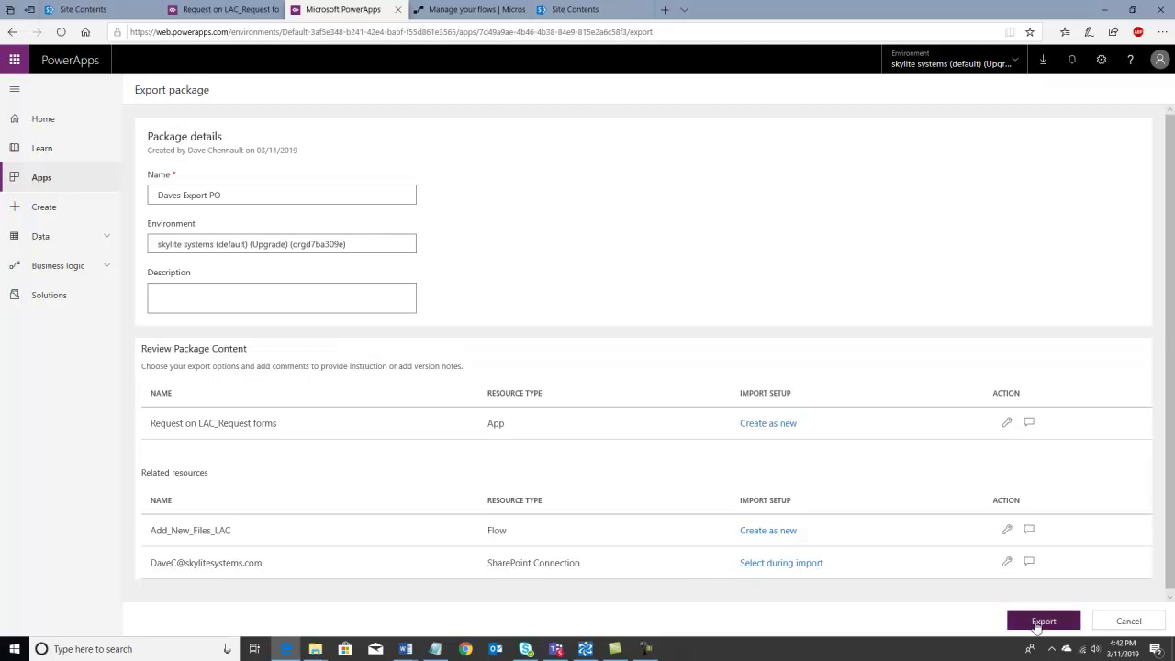
- Export the package and save the zip into P2P_Express > Video Demo > Source Files
left_click(1037, 623)
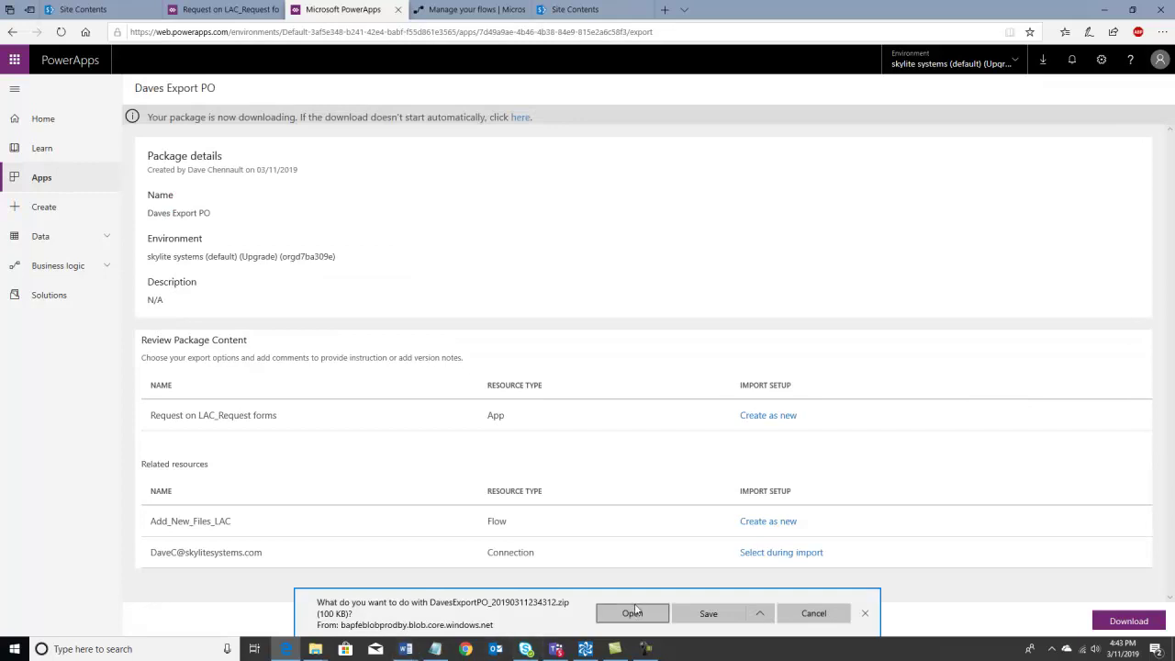
left_click(760, 613)
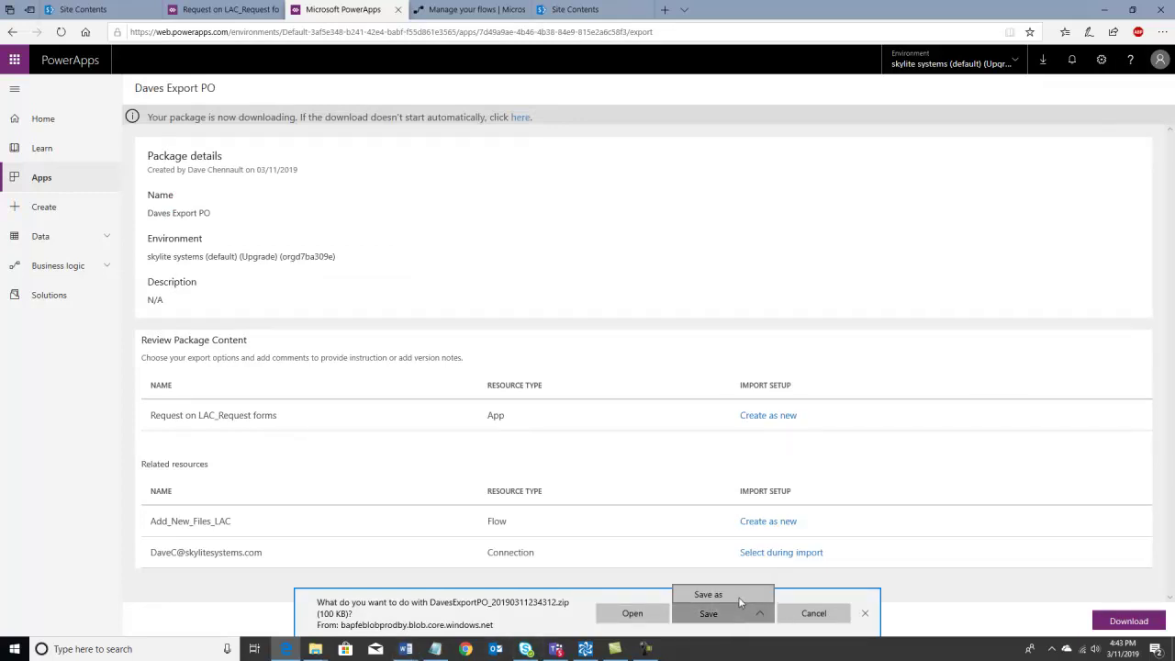
left_click(735, 595)
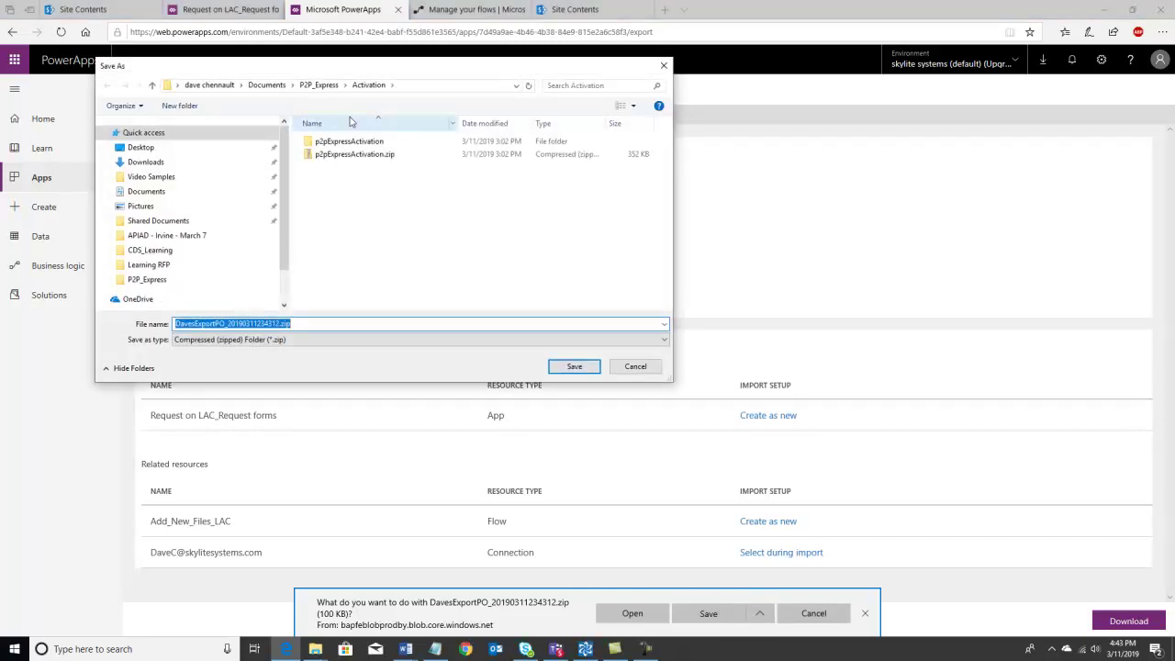
left_click(321, 85)
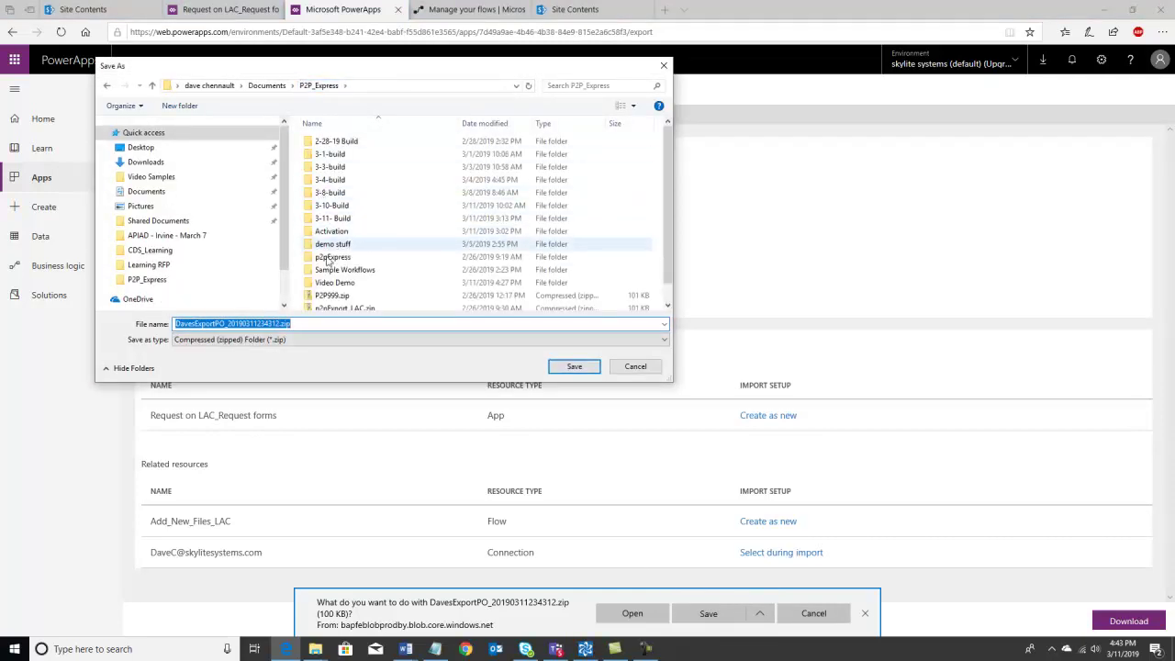
left_click(333, 287)
double_click(333, 285)
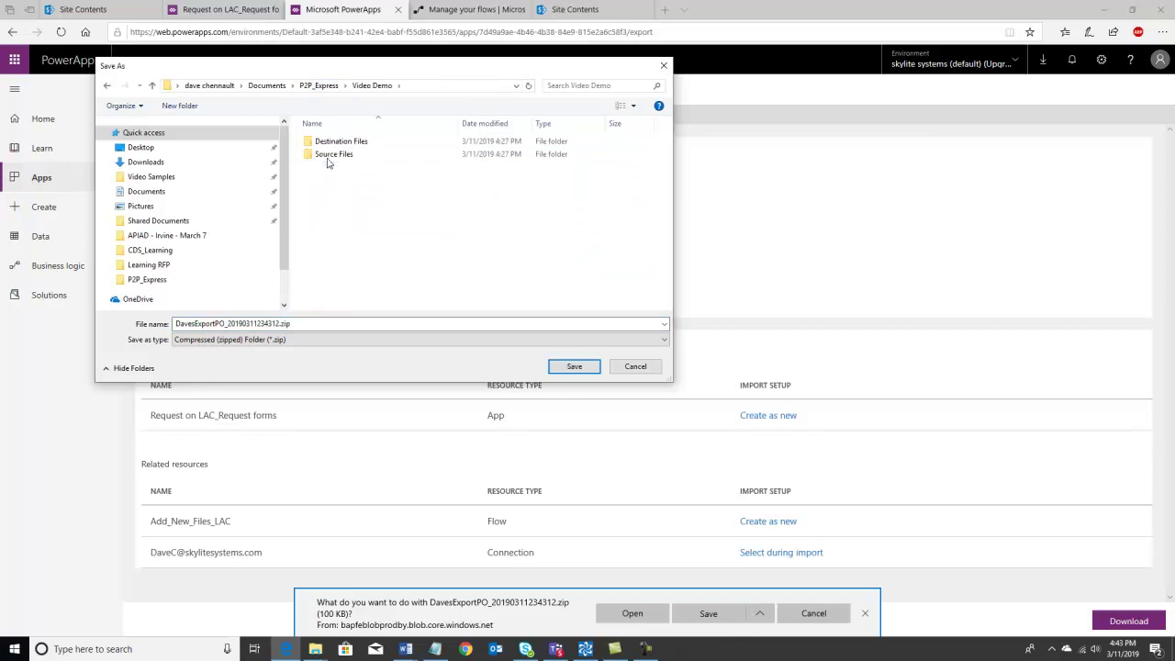
left_click(324, 155)
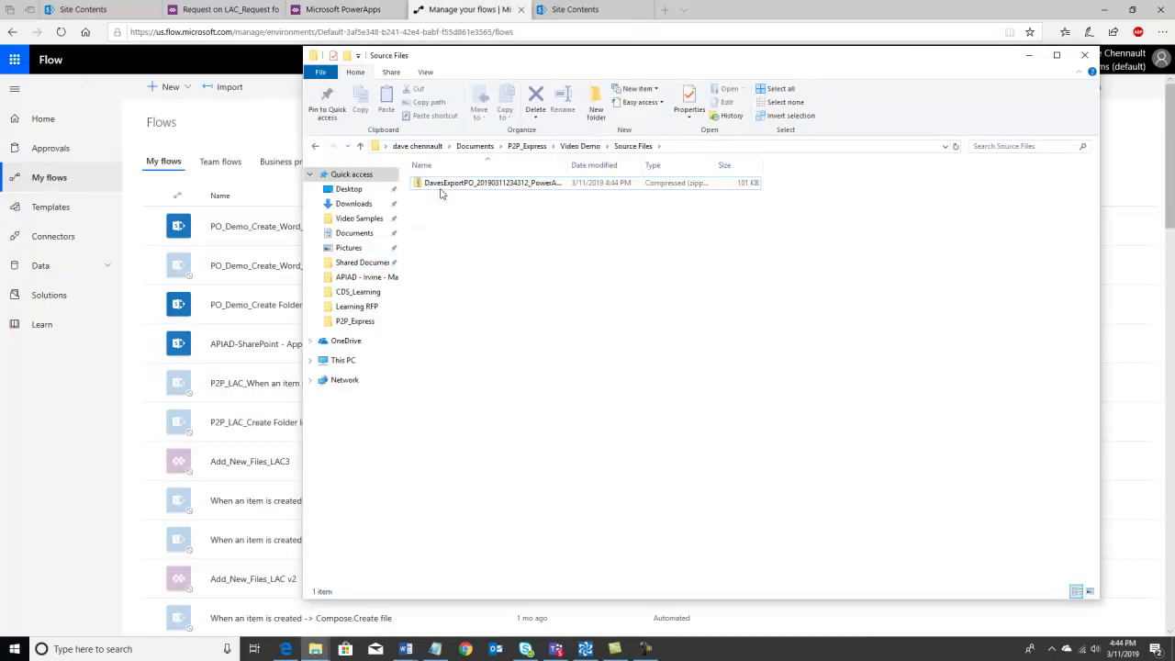
left_click(447, 188)
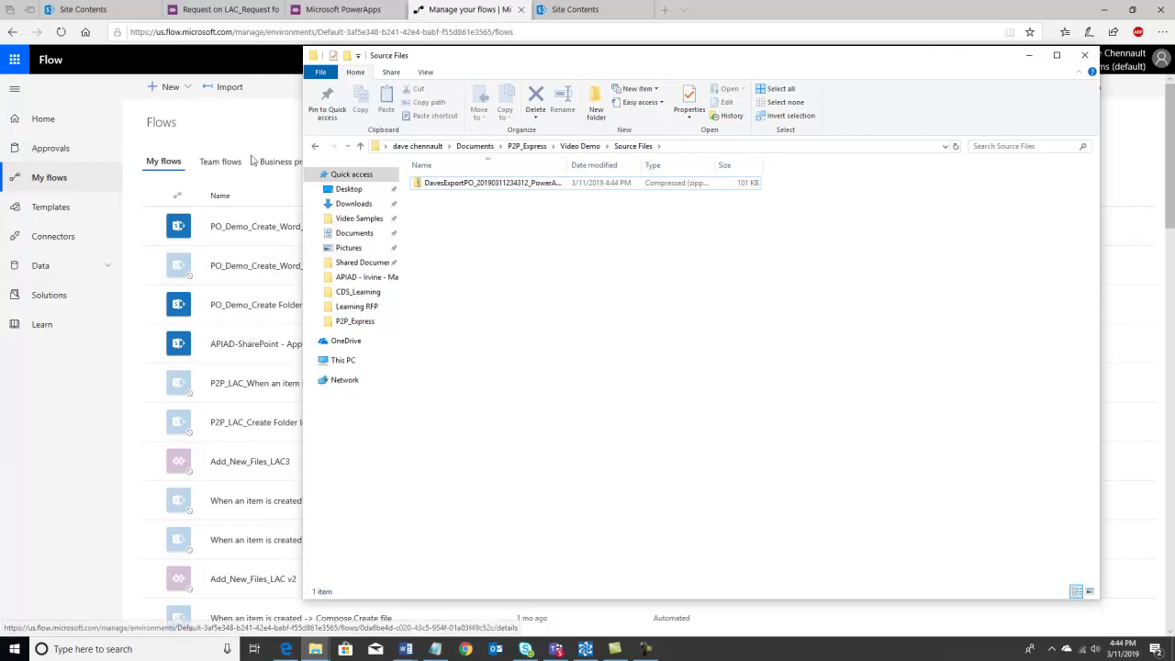
- Close the Source Files File Explorer window to get back to the My flows list
left_click(257, 121)
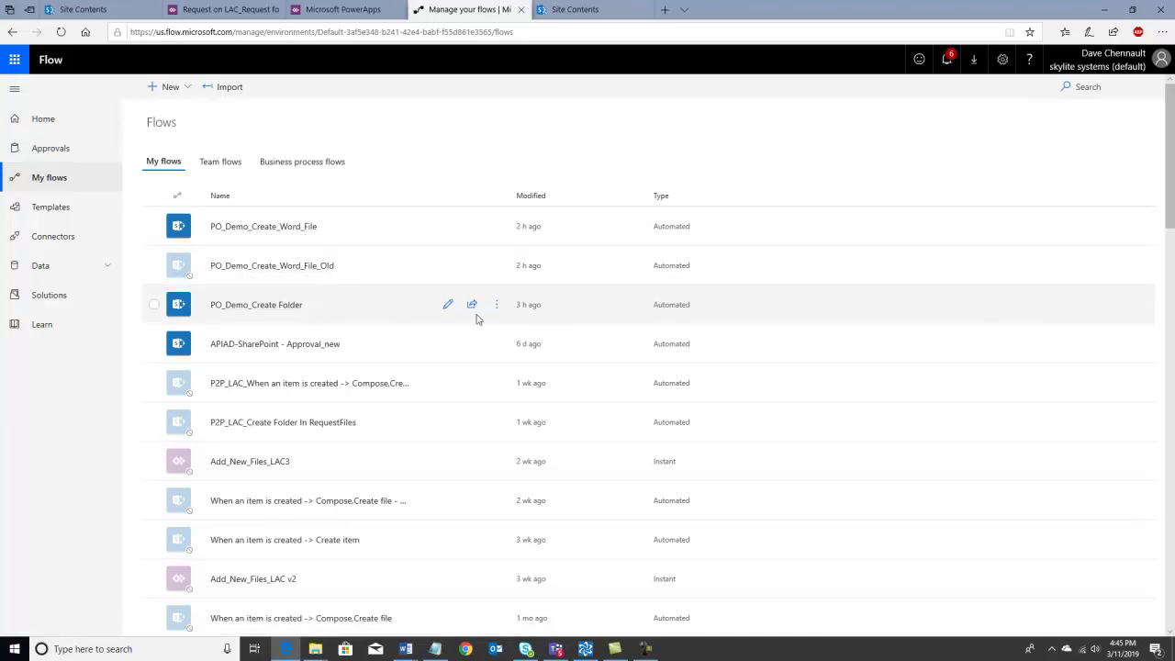
left_click(497, 311)
left_click(497, 308)
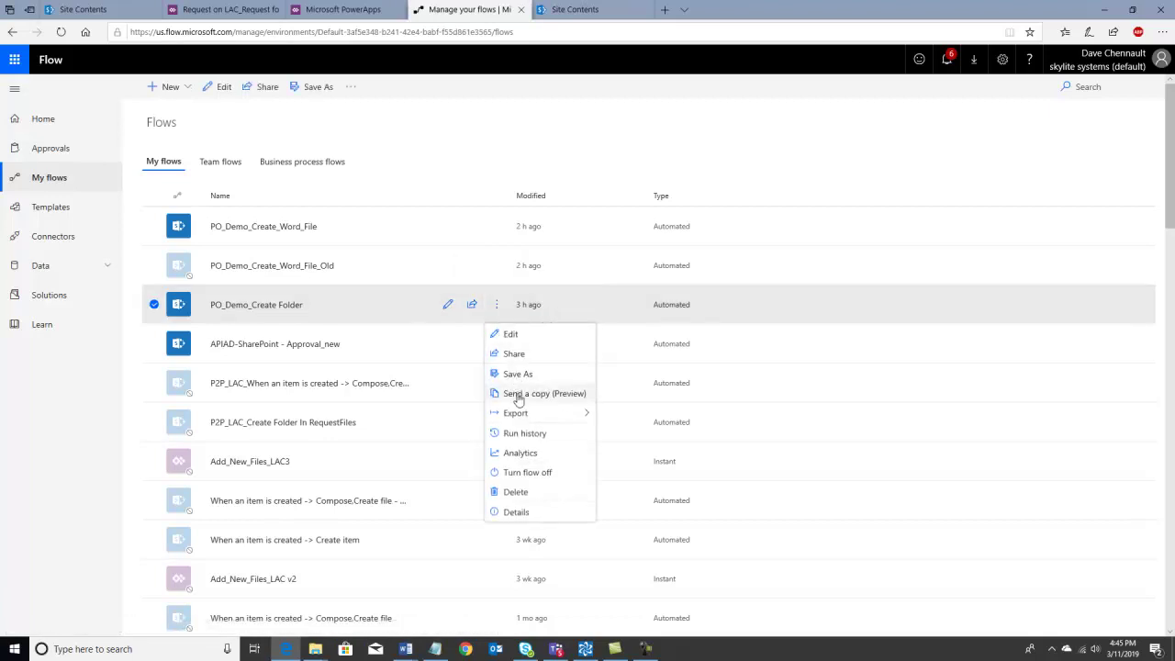
mouse_move(516, 415)
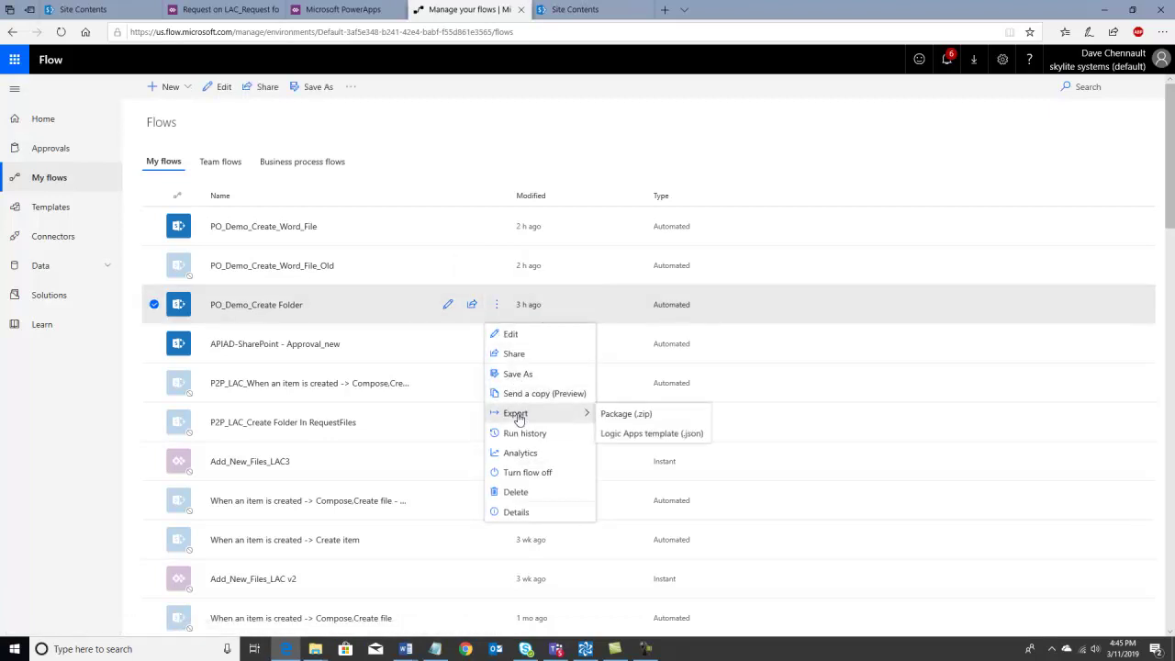
left_click(609, 415)
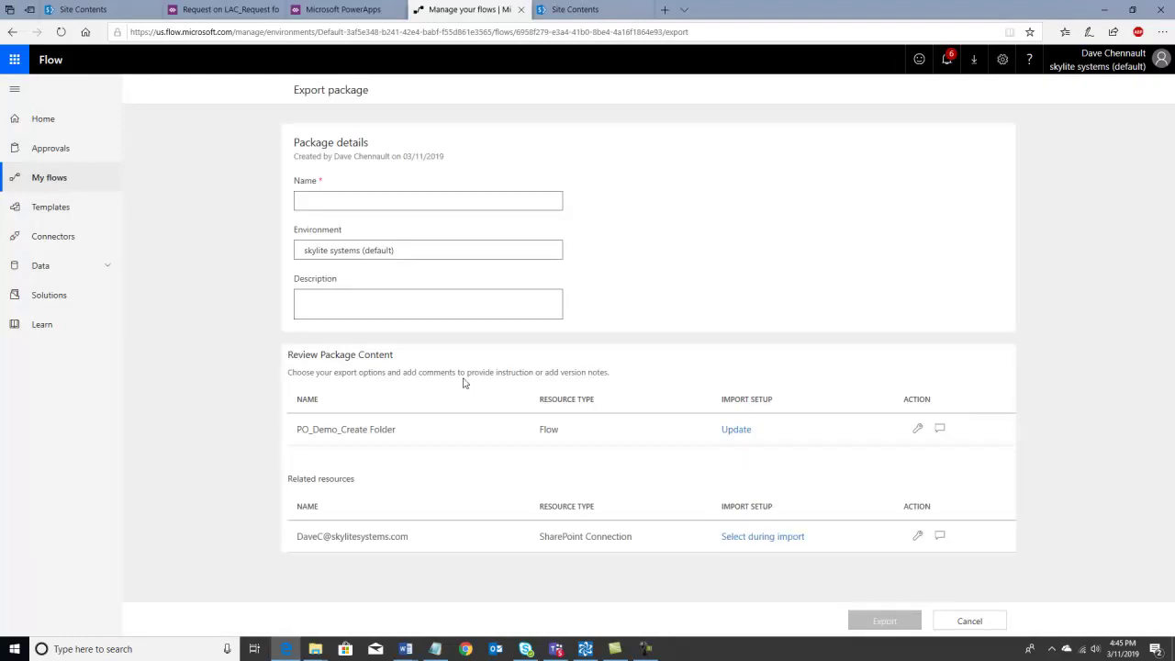
key("alt+Left")
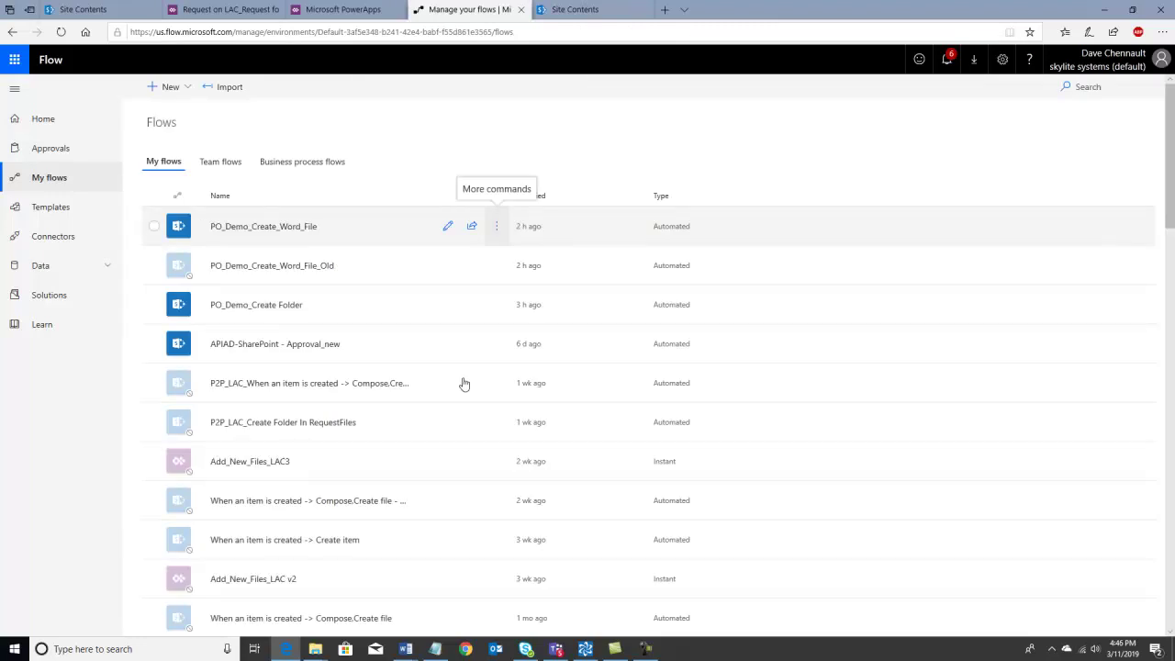
- Export PO_Demo_Create_Word_File as a zip package named Daves_word_flow
left_click(497, 227)
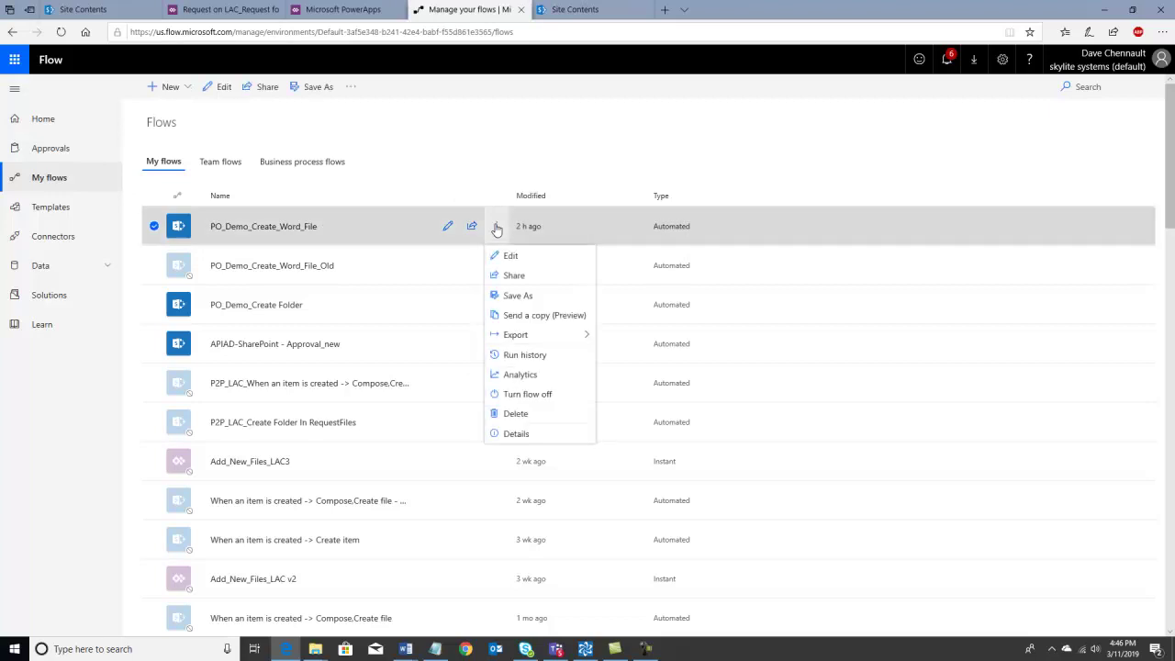
mouse_move(514, 336)
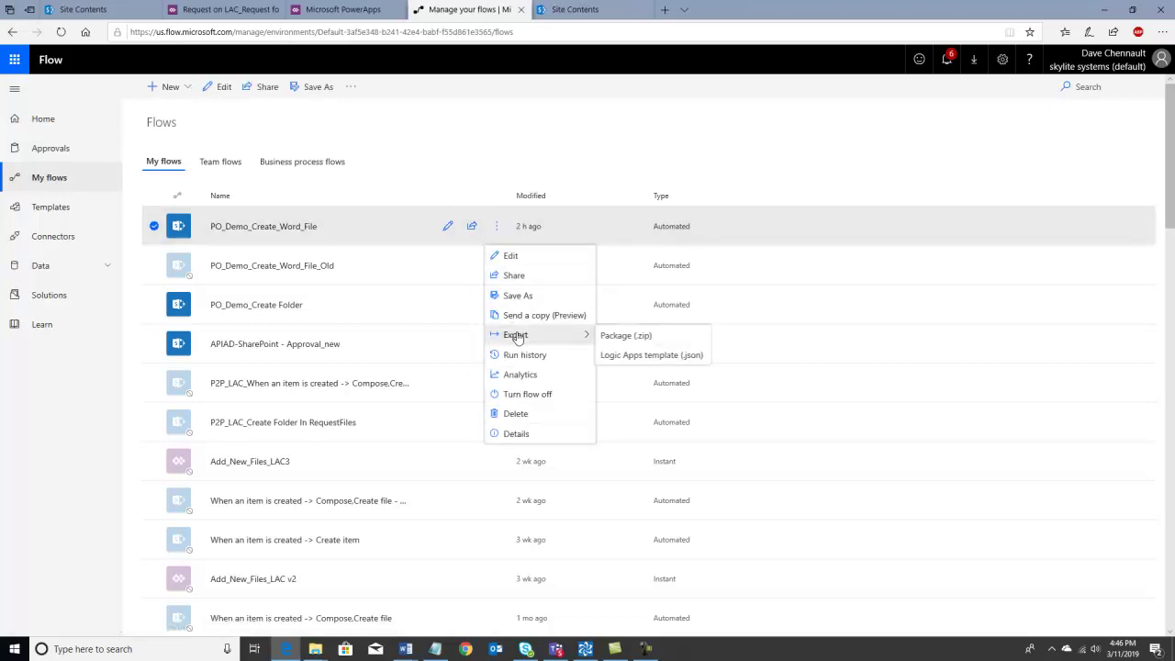
left_click(614, 337)
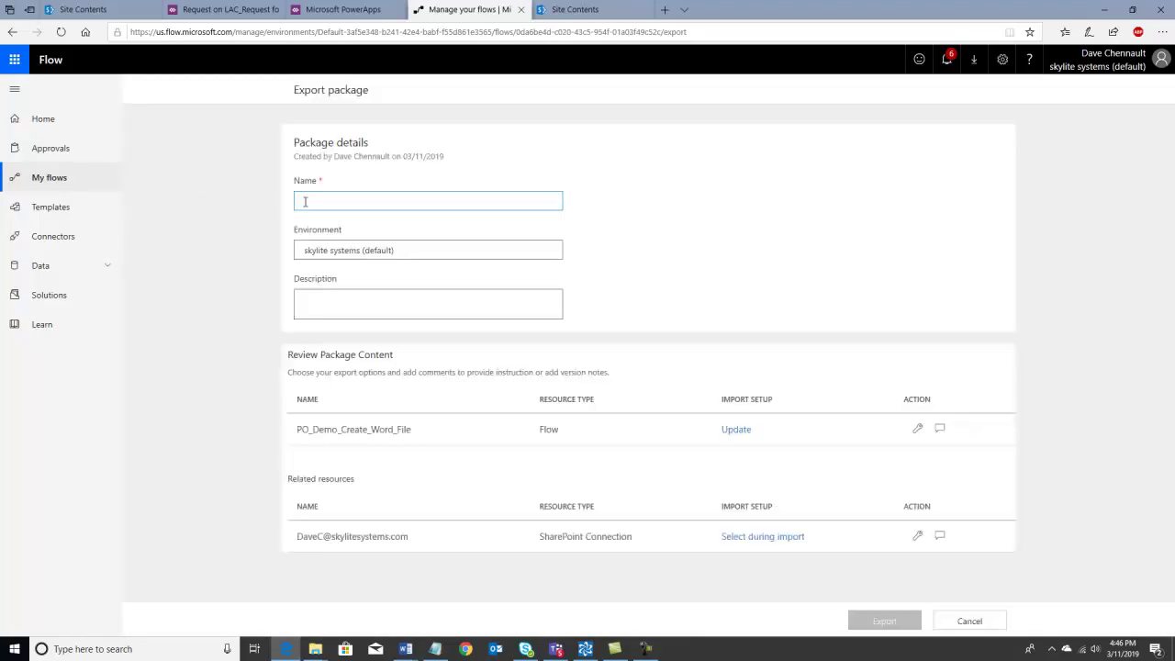
type("DAves_wordflow")
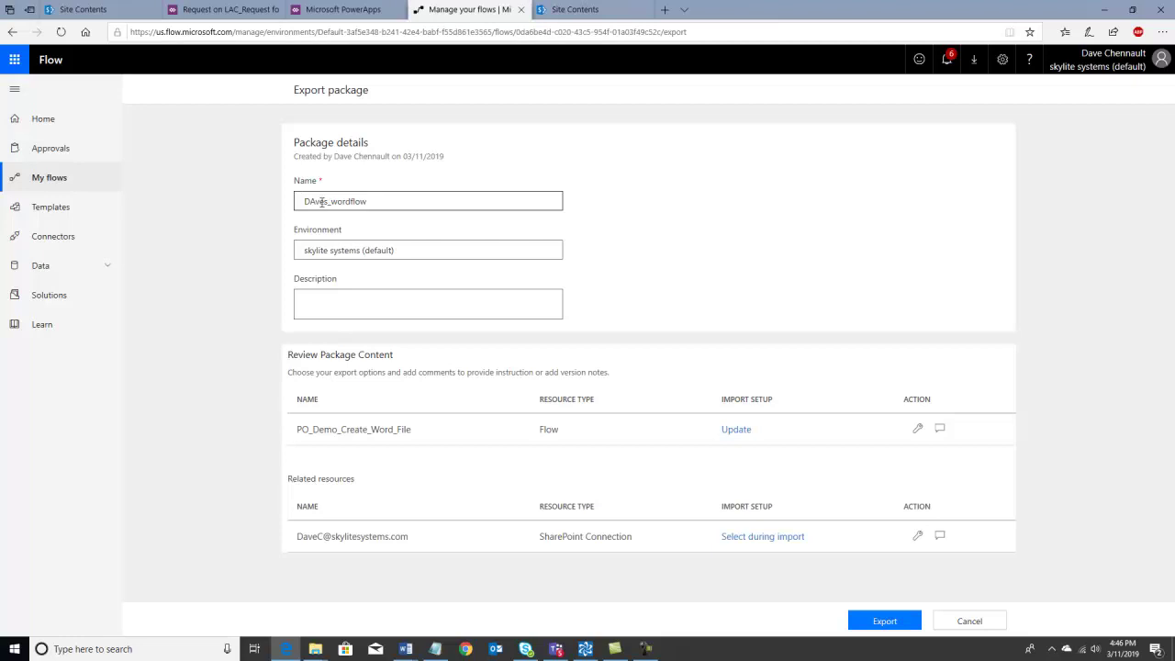
key("BackSpace")
type("aves_")
- Set the flow's import setup to Create as new
left_click(737, 431)
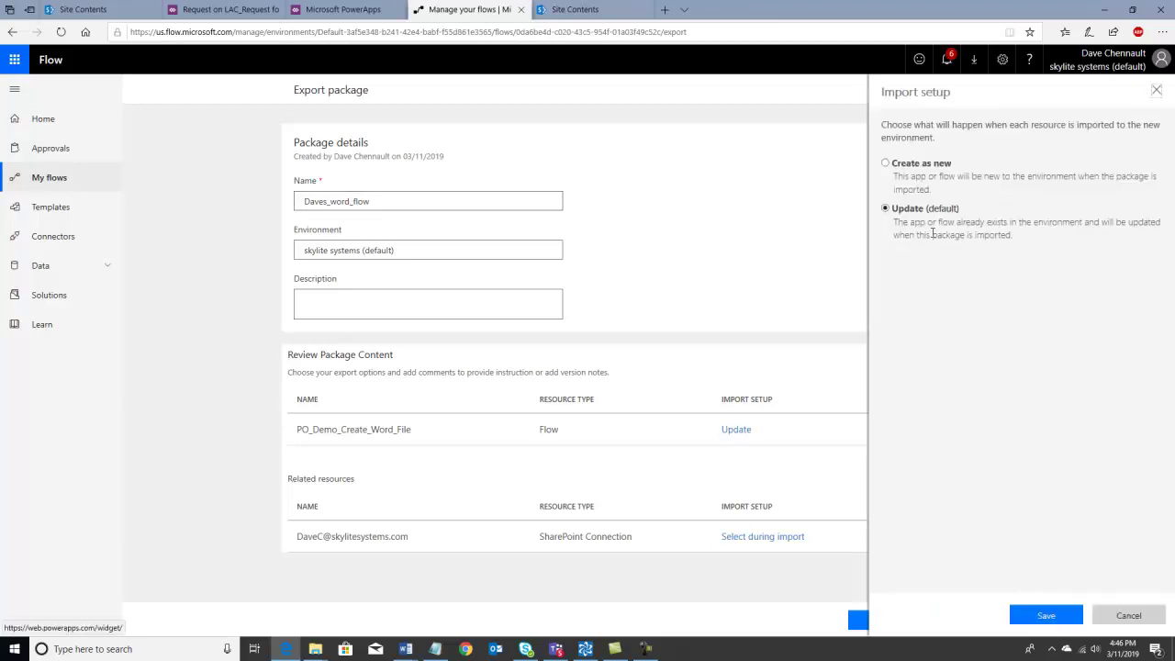
left_click(886, 163)
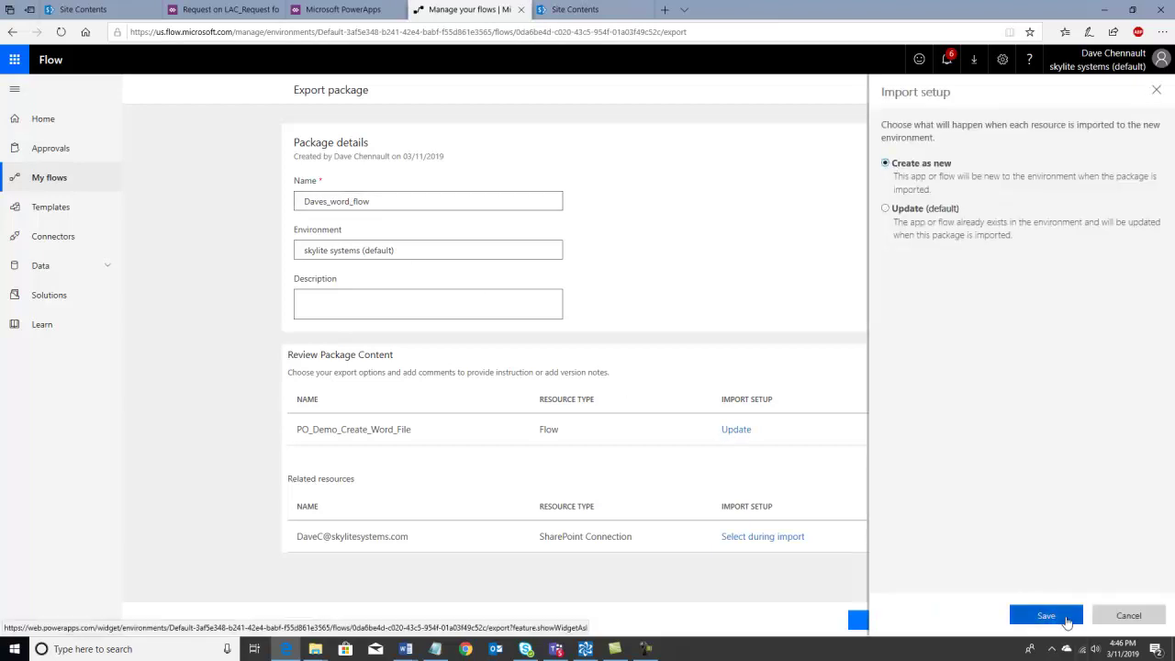
left_click(1046, 616)
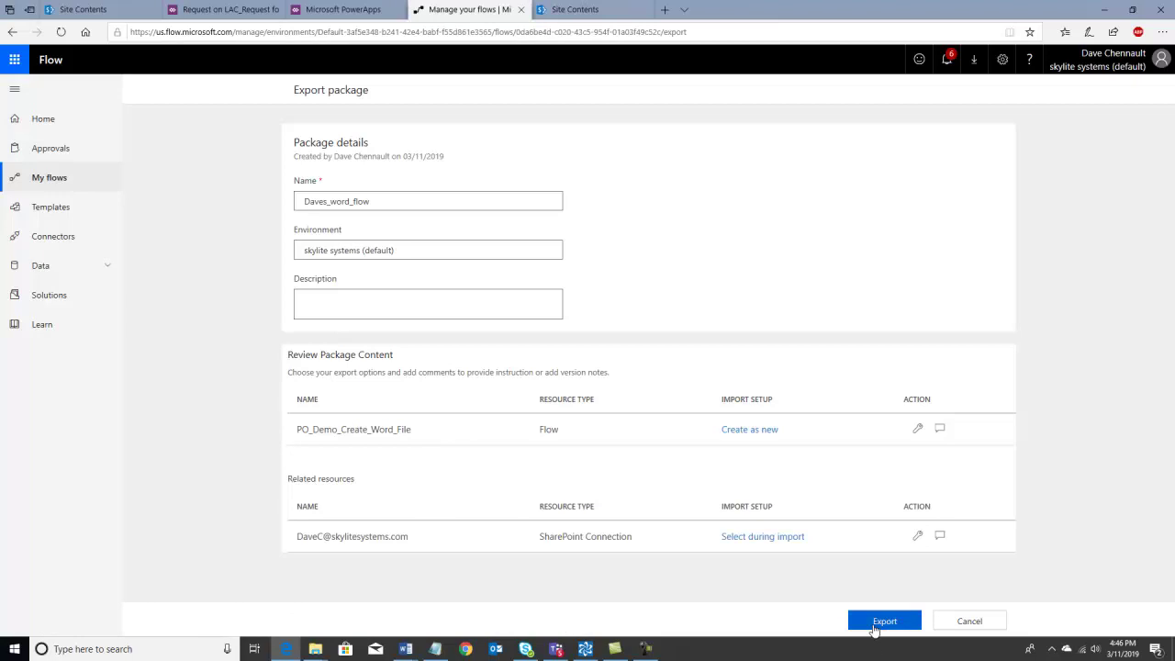
- Export the Daves_word_flow package and save the zip into the Source Files folder
left_click(876, 623)
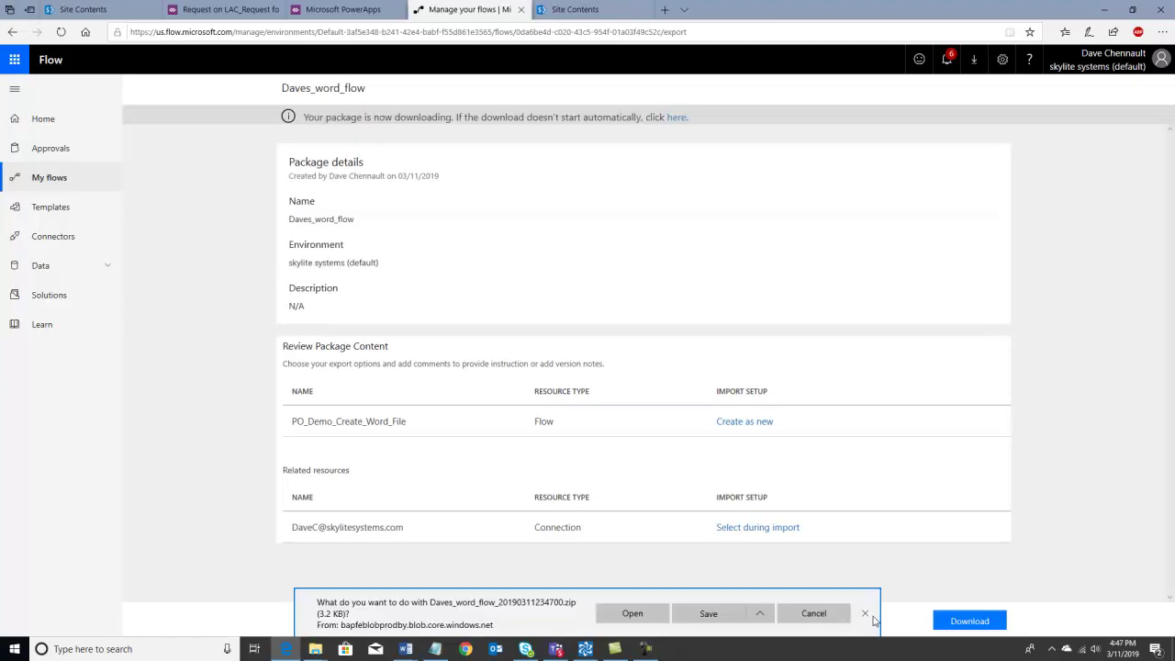
left_click(761, 614)
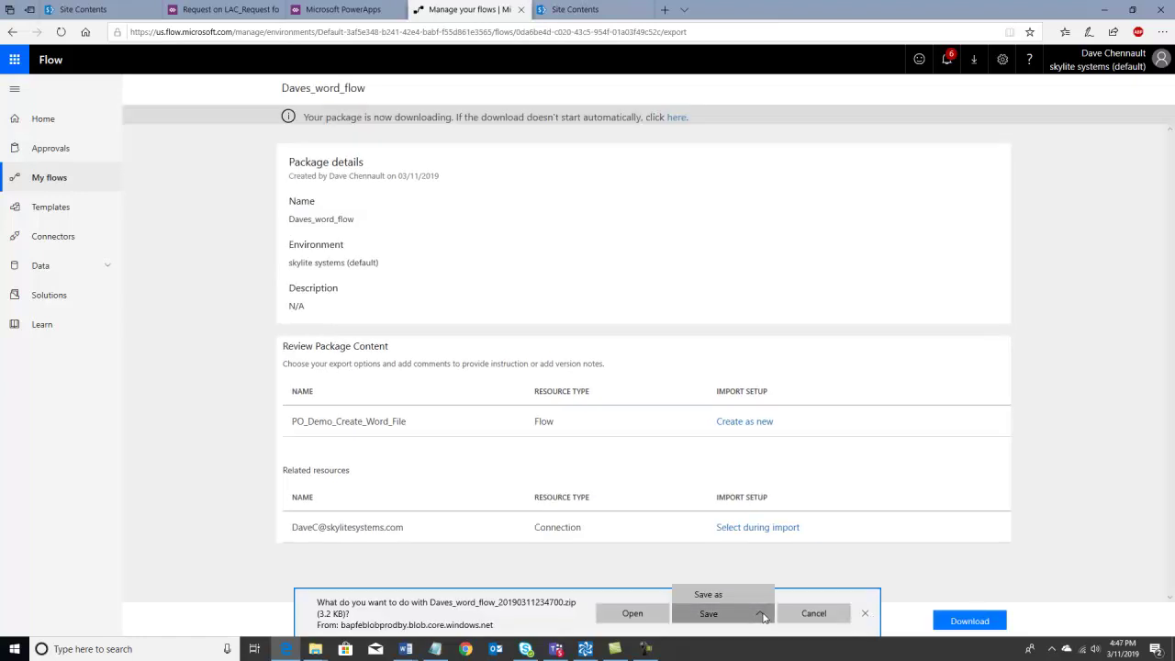
left_click(740, 595)
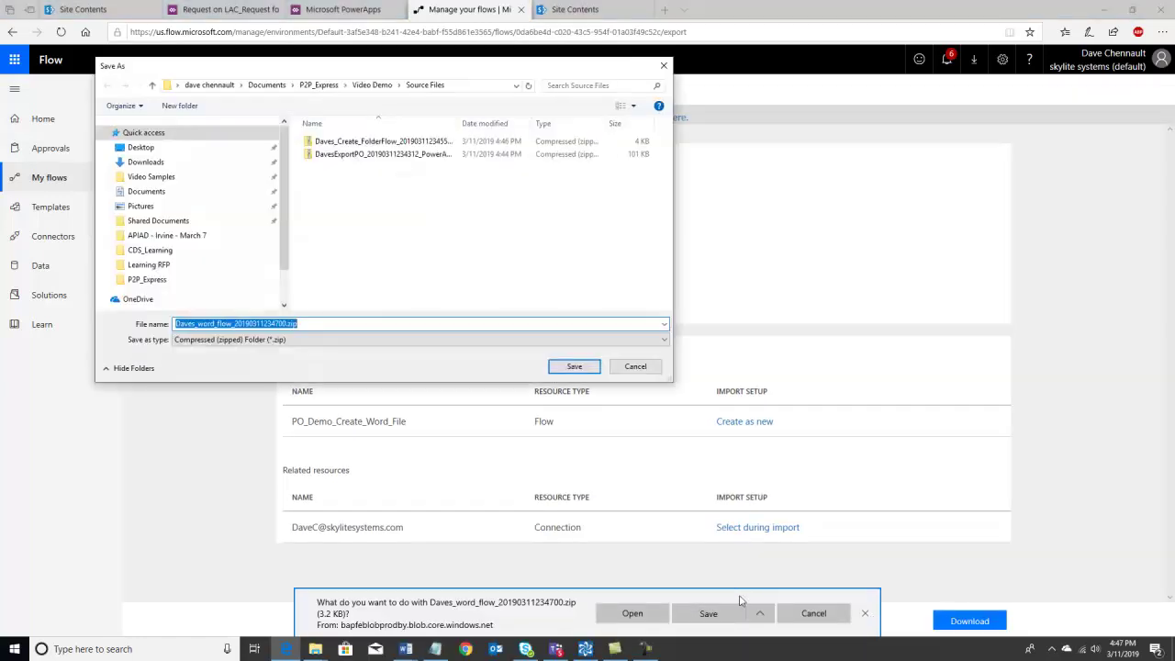
left_click_drag(458, 123, 525, 123)
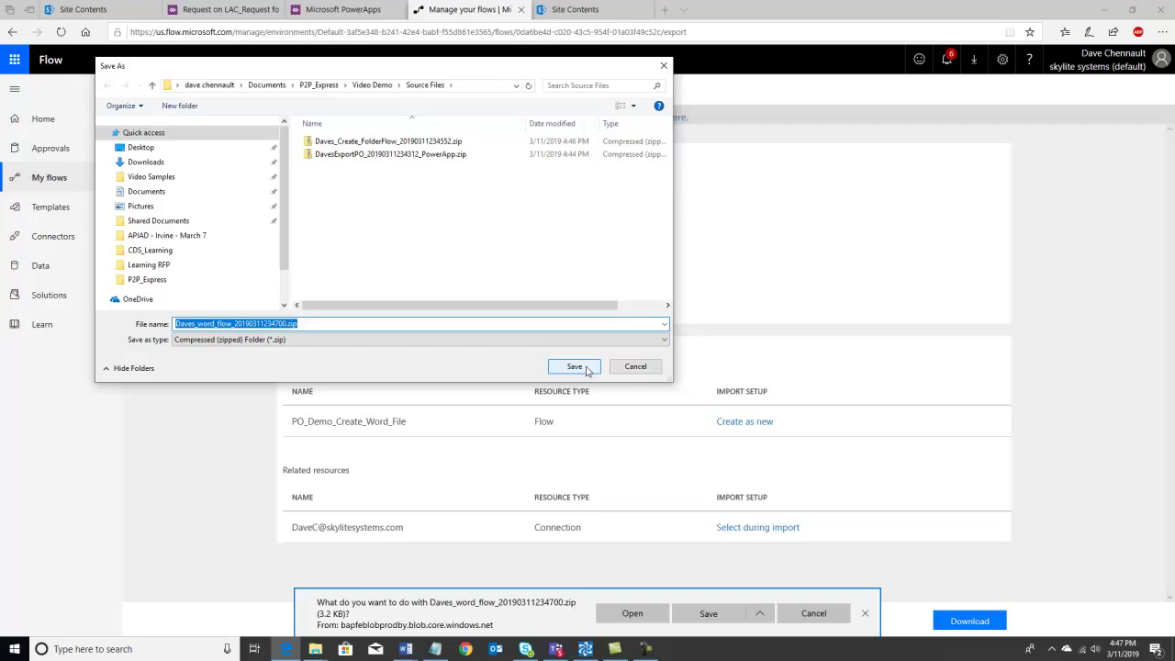
left_click(574, 367)
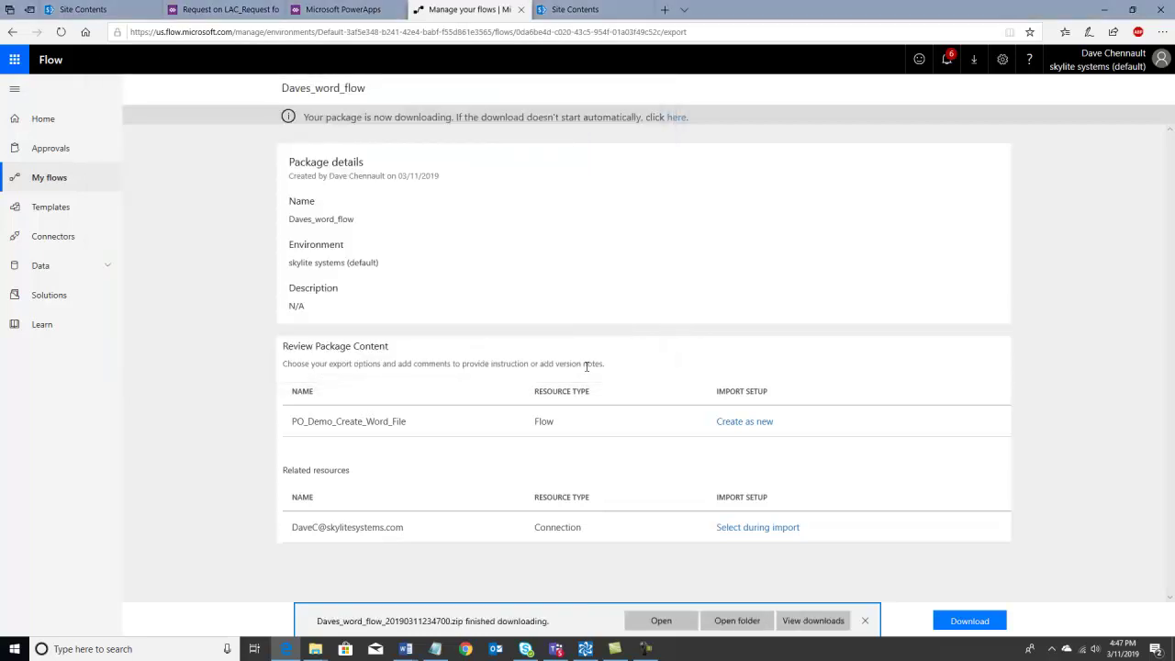
left_click(864, 622)
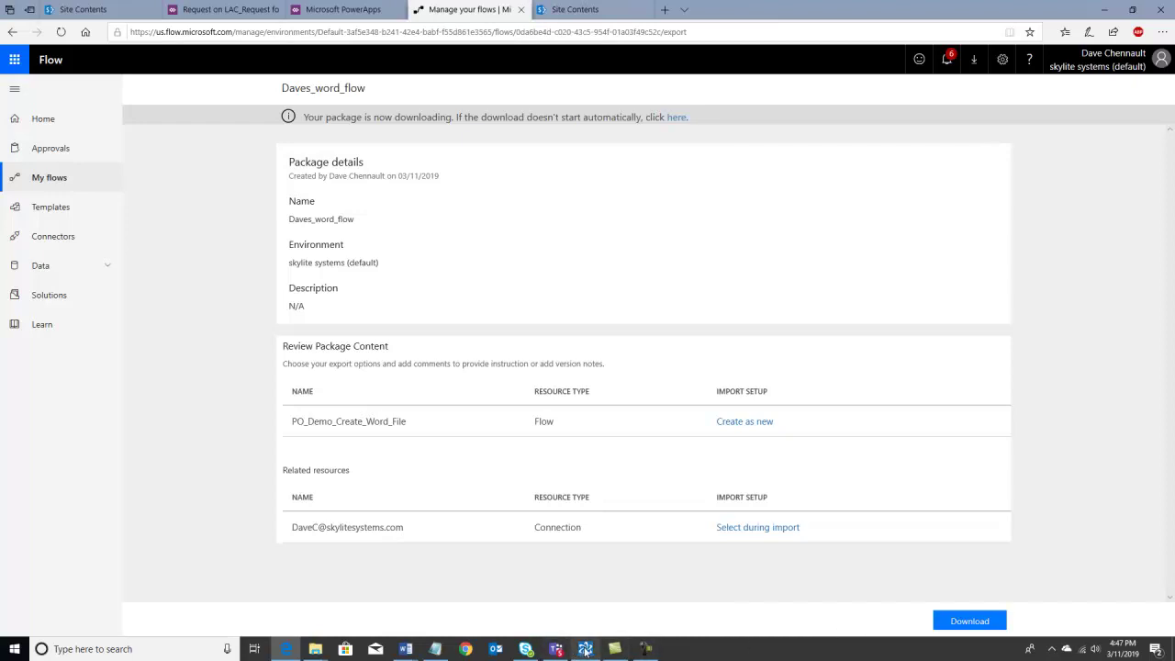
mouse_move(586, 651)
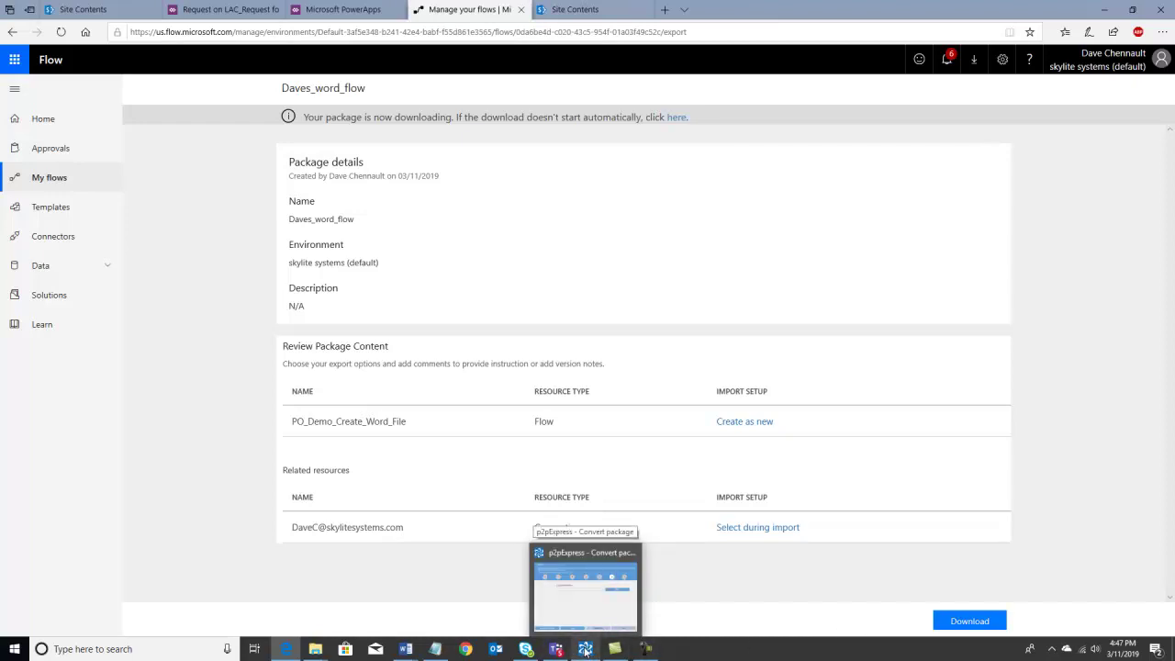
left_click(585, 651)
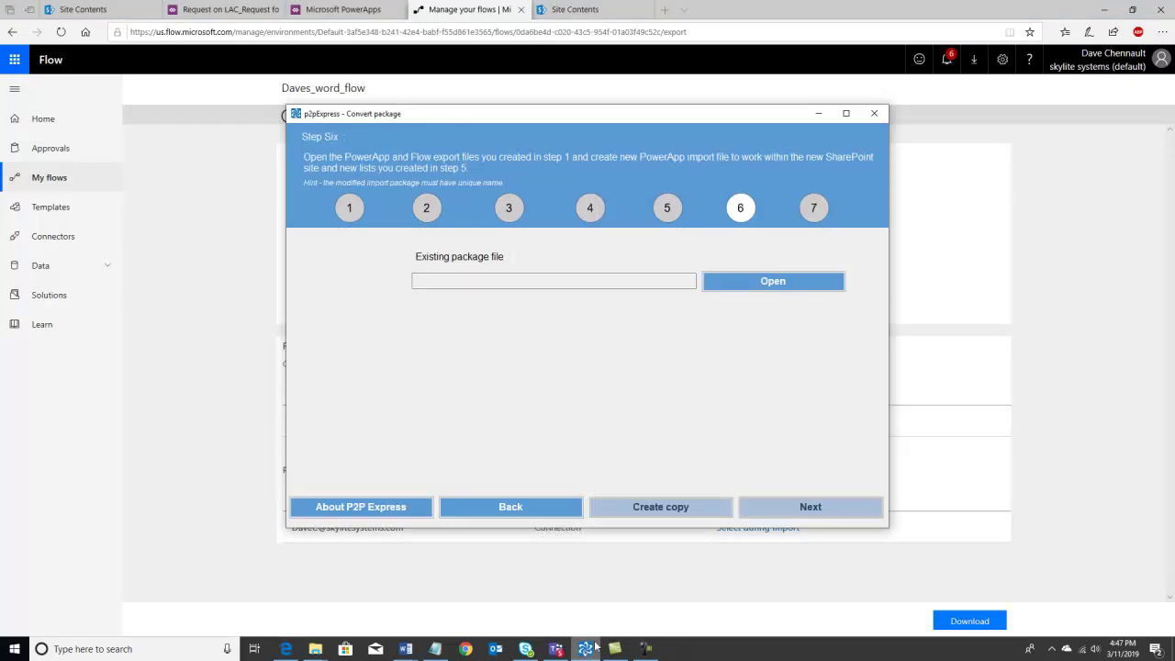
left_click(774, 282)
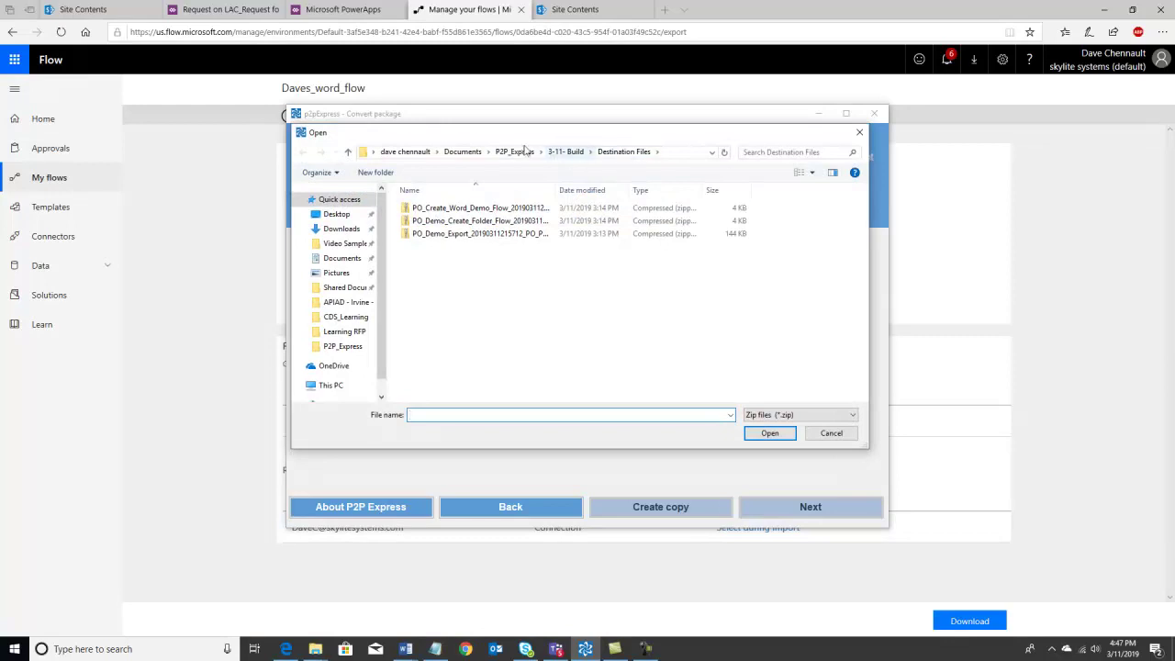
left_click(516, 153)
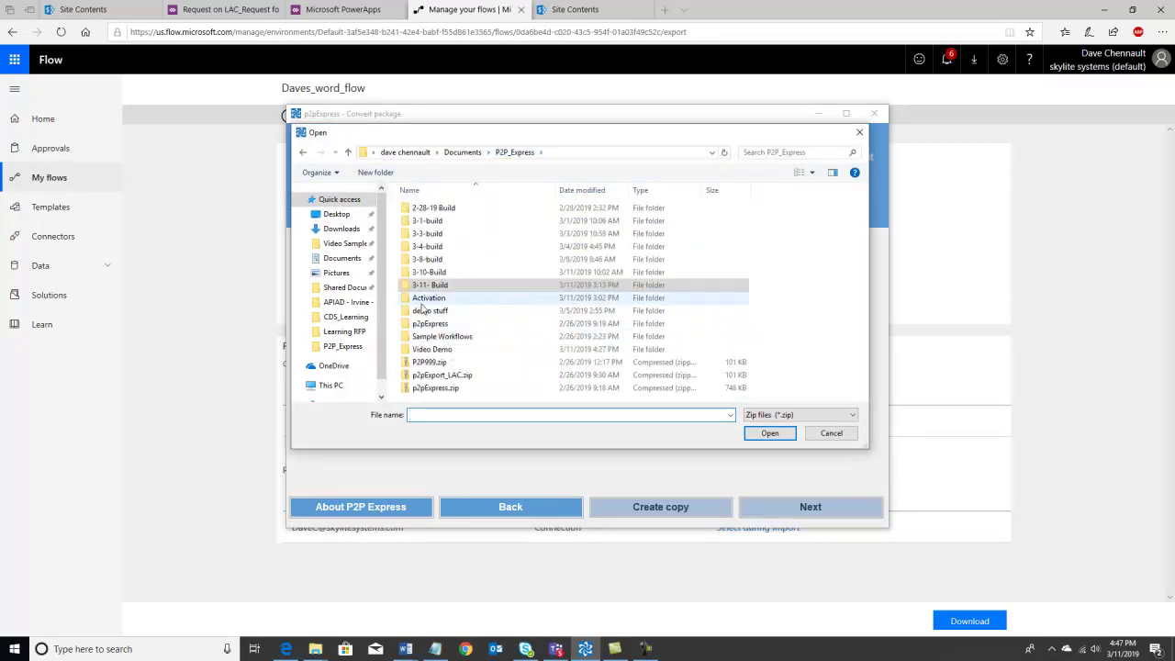
double_click(428, 350)
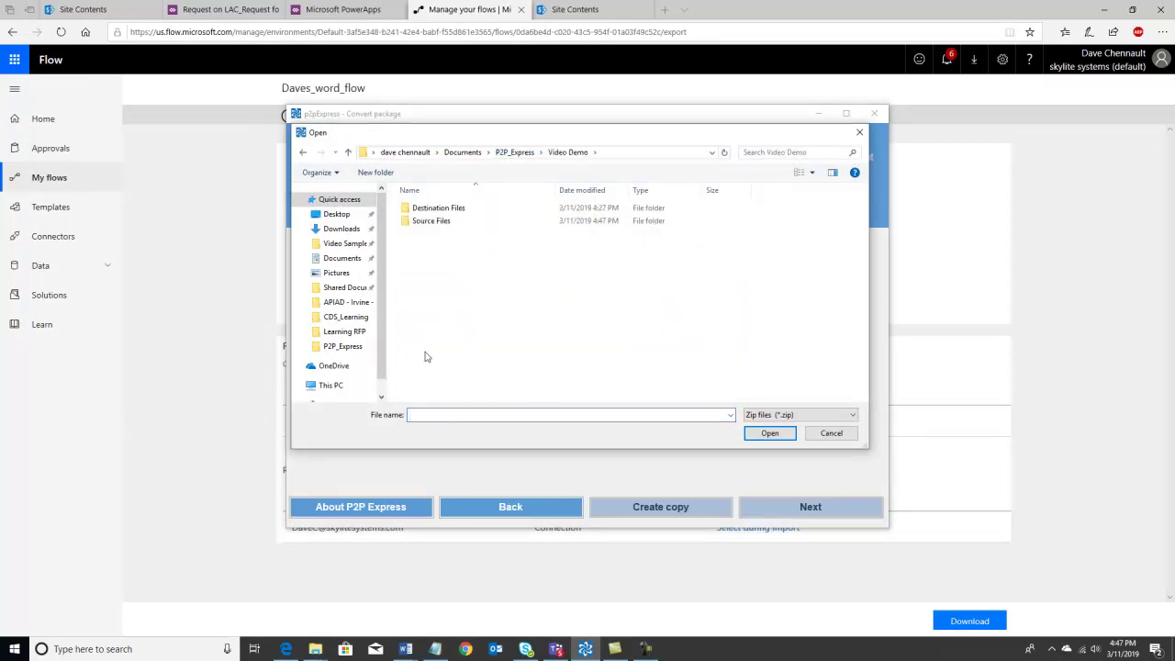
double_click(437, 222)
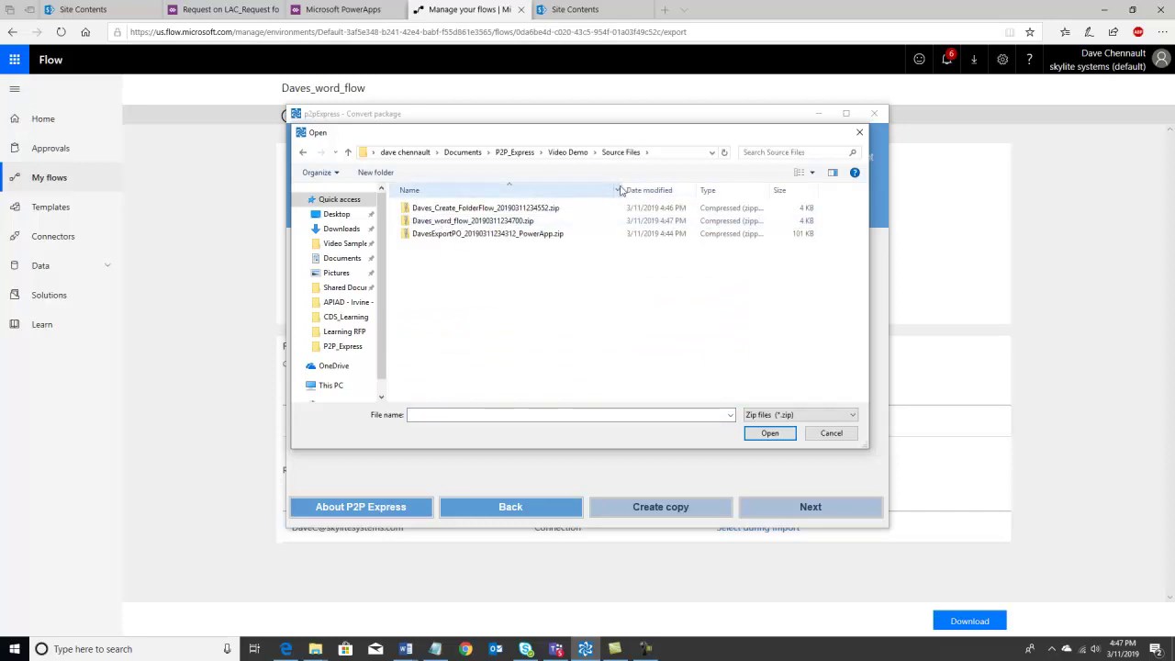
left_click_drag(620, 190, 643, 190)
left_click(534, 235)
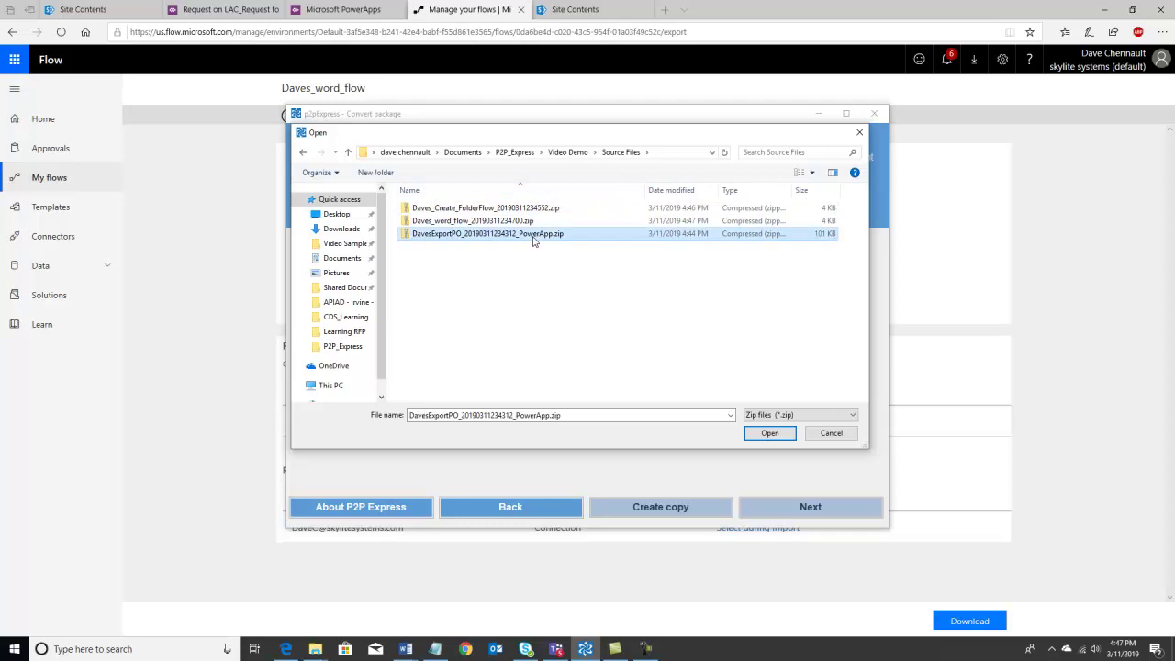
left_click(770, 434)
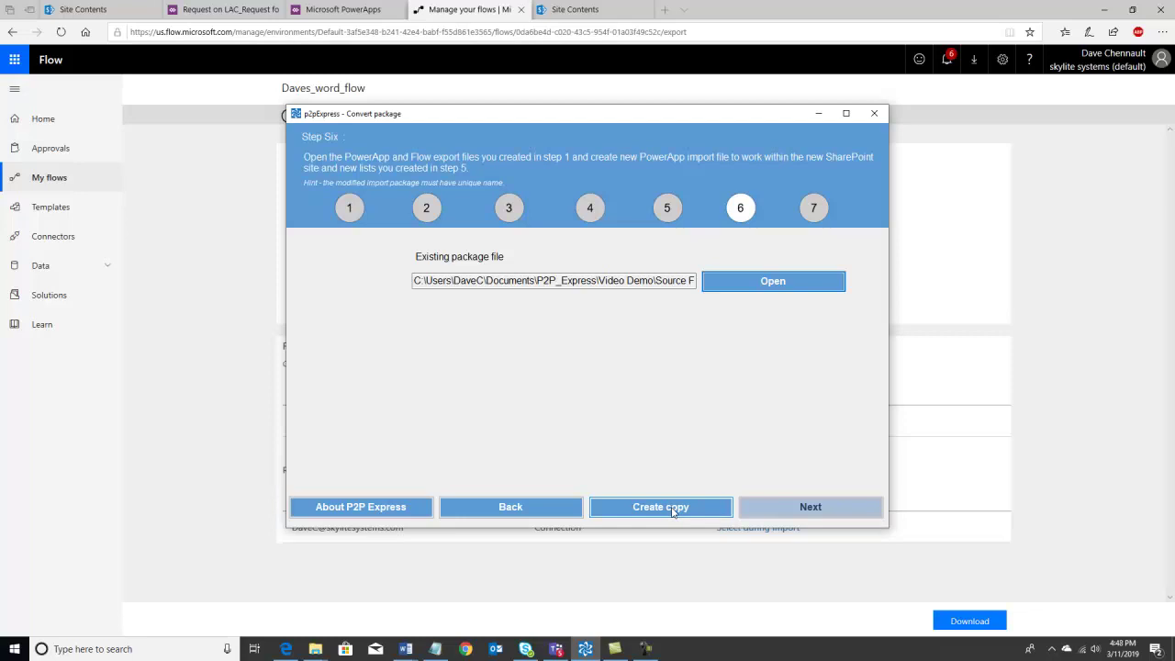
- Save a converted copy with '_Destimation' added to its name in Destination Files
left_click(673, 510)
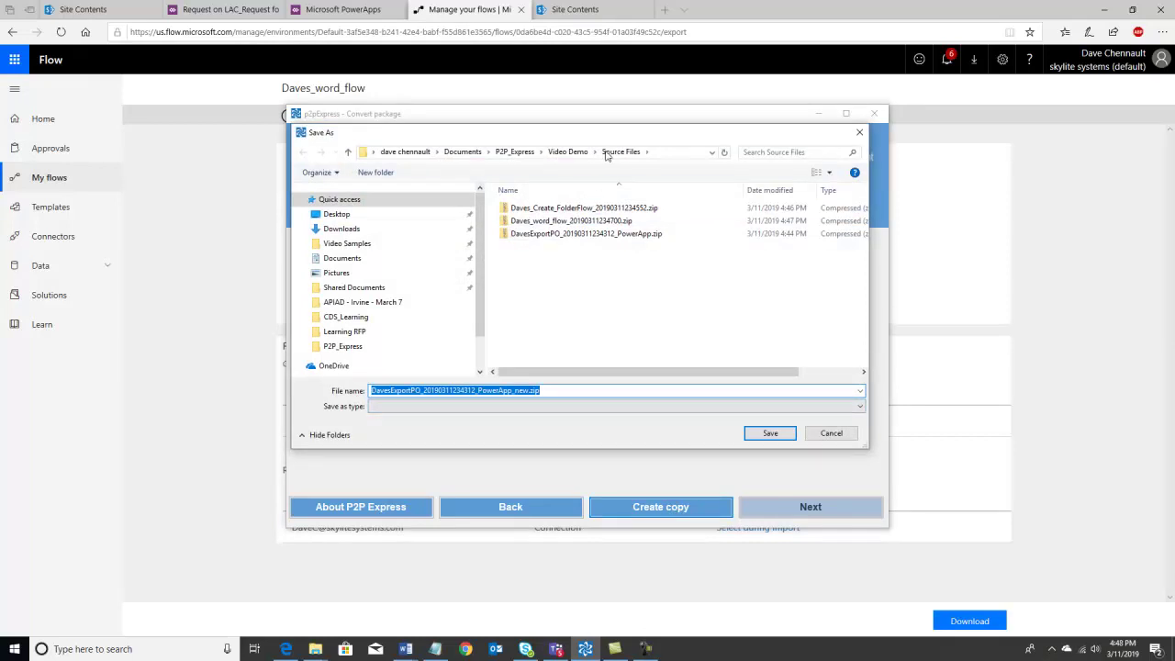
left_click(568, 151)
double_click(538, 207)
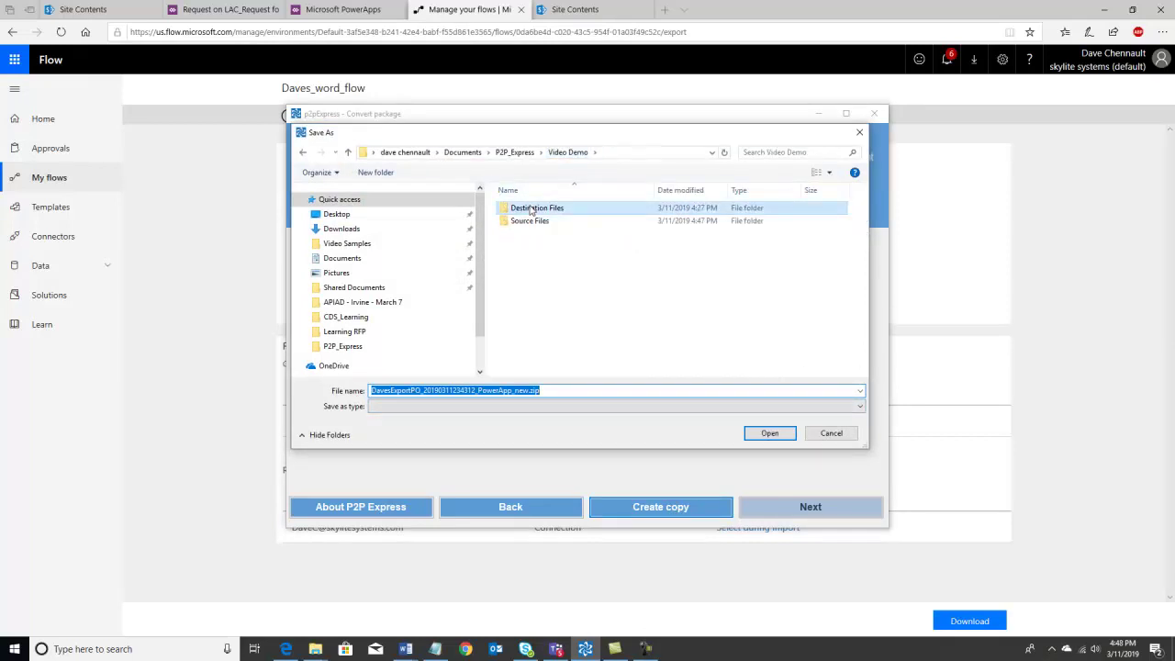
left_click(530, 390)
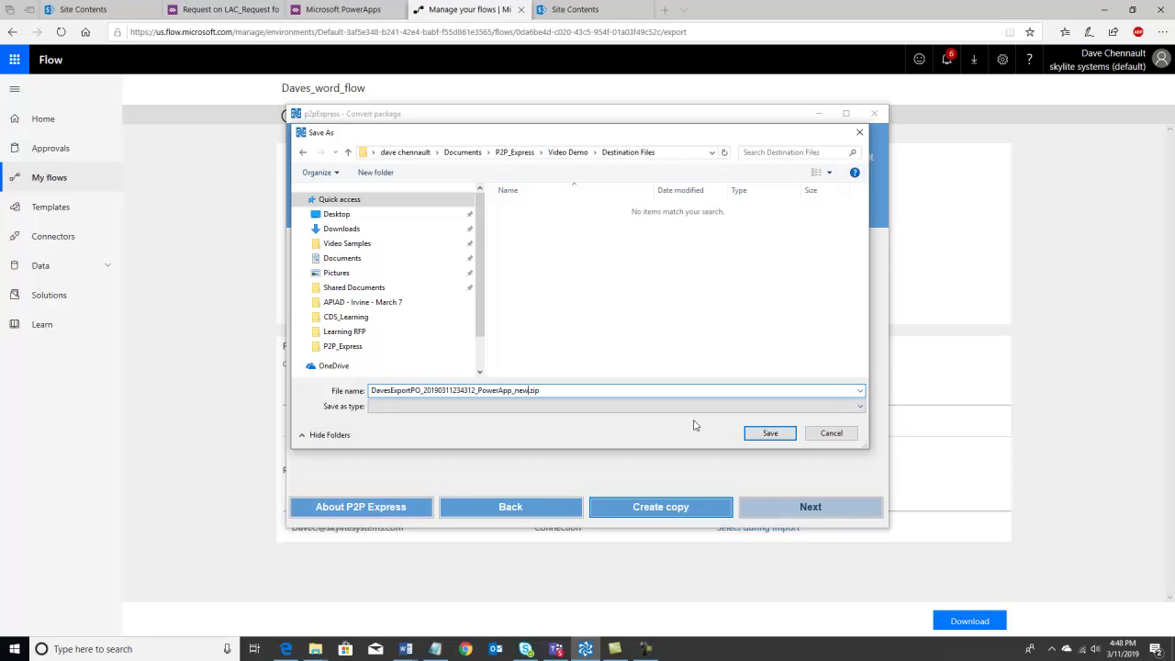
type("_Desti")
type("m")
type("ation")
left_click(772, 434)
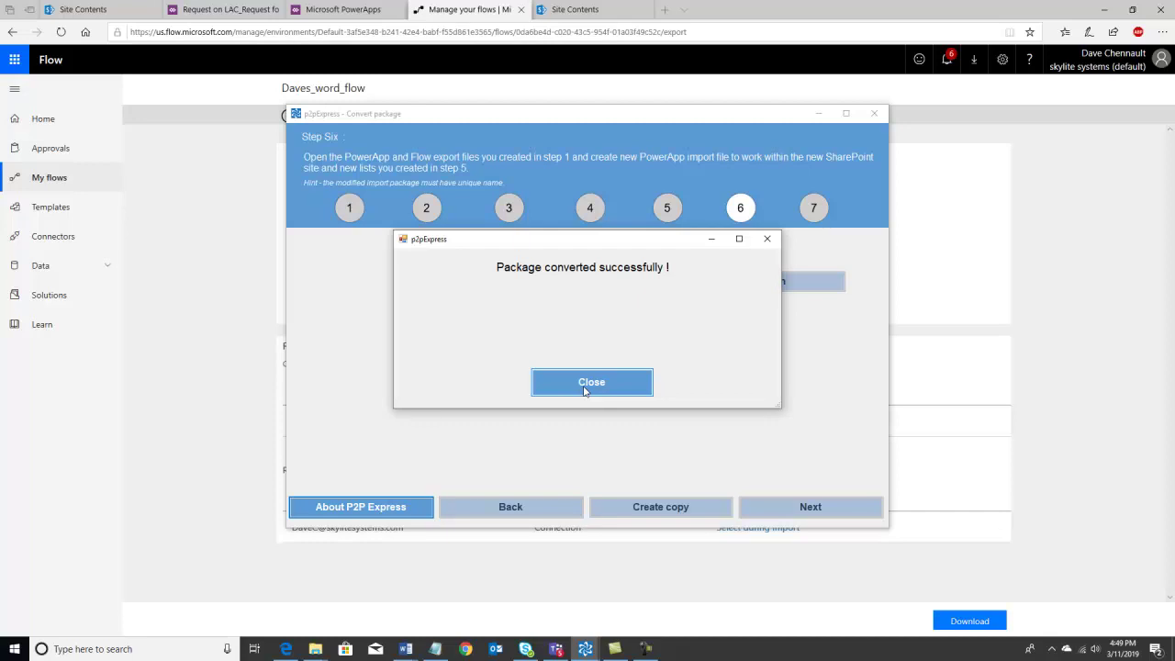
- Load Daves_word_flow_20190311234700.zip from Source Files into the converter
left_click(584, 390)
left_click(748, 281)
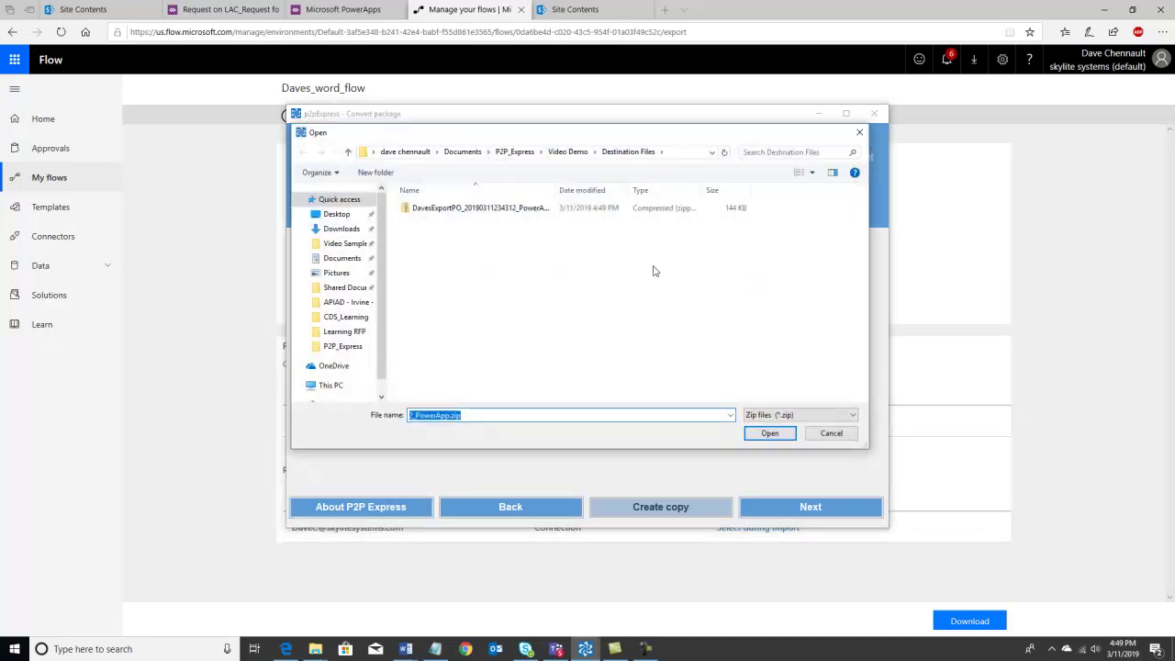
left_click(567, 151)
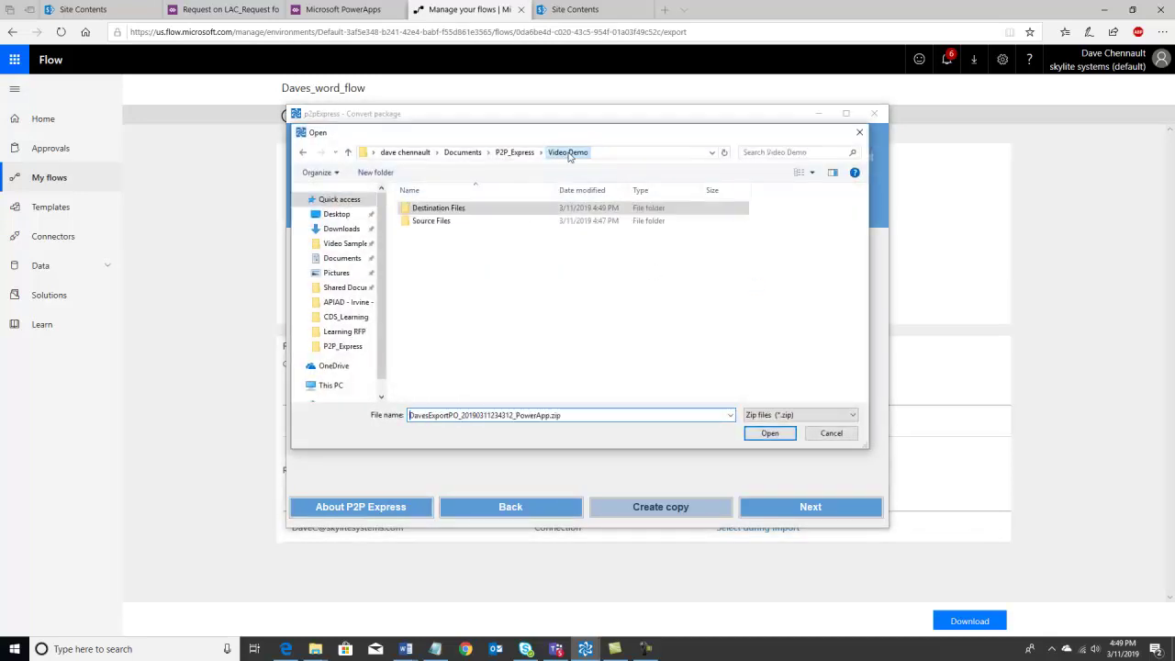
double_click(434, 221)
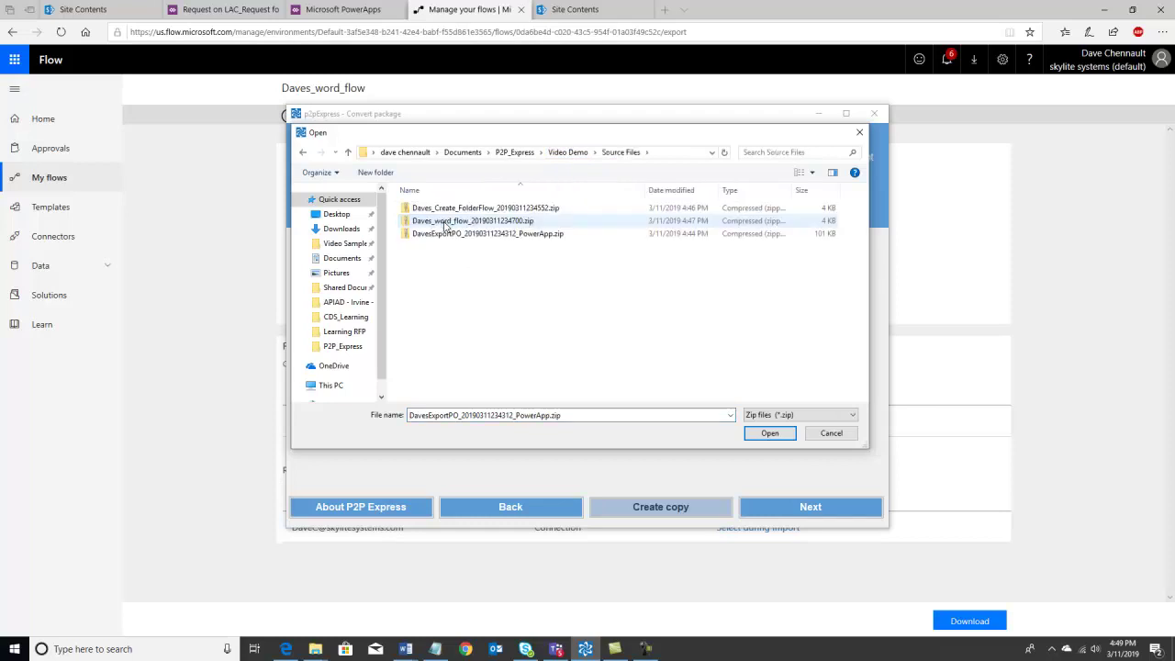
left_click(446, 224)
left_click(777, 436)
left_click(671, 506)
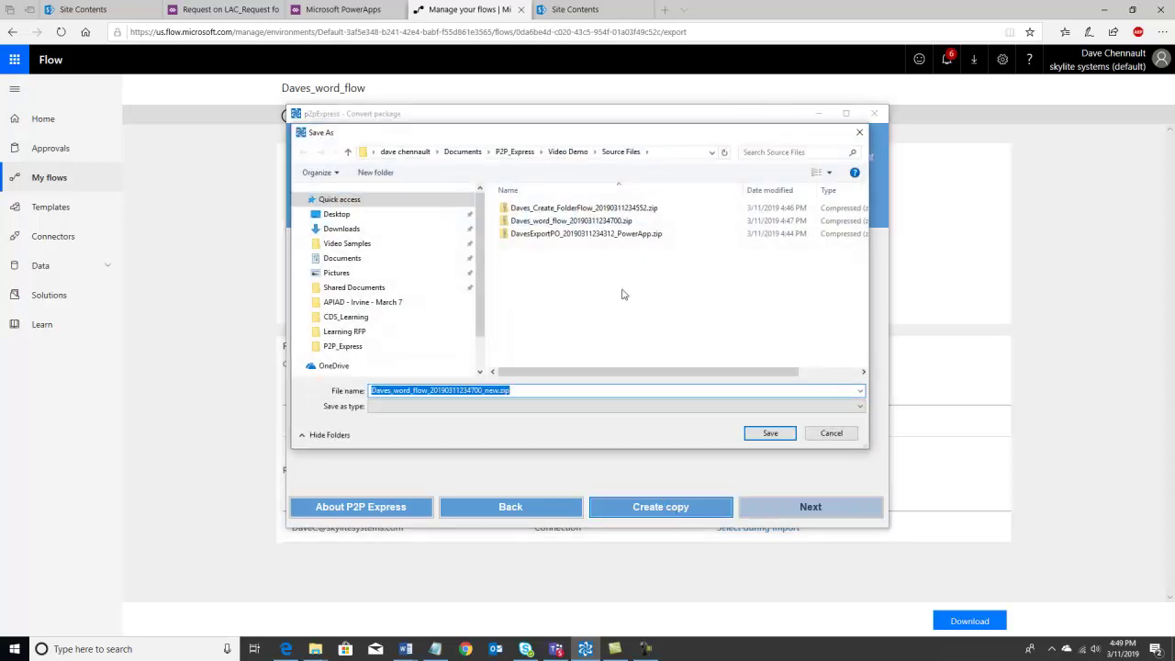
left_click(577, 154)
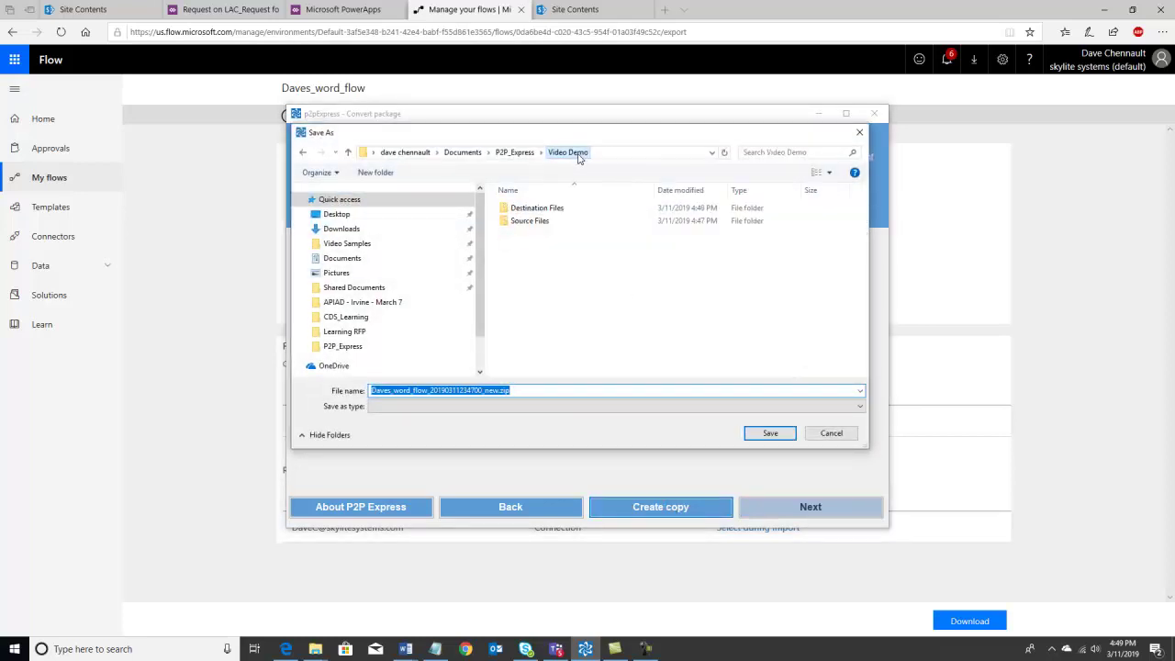
double_click(534, 208)
left_click(498, 392)
key("ctrl+a")
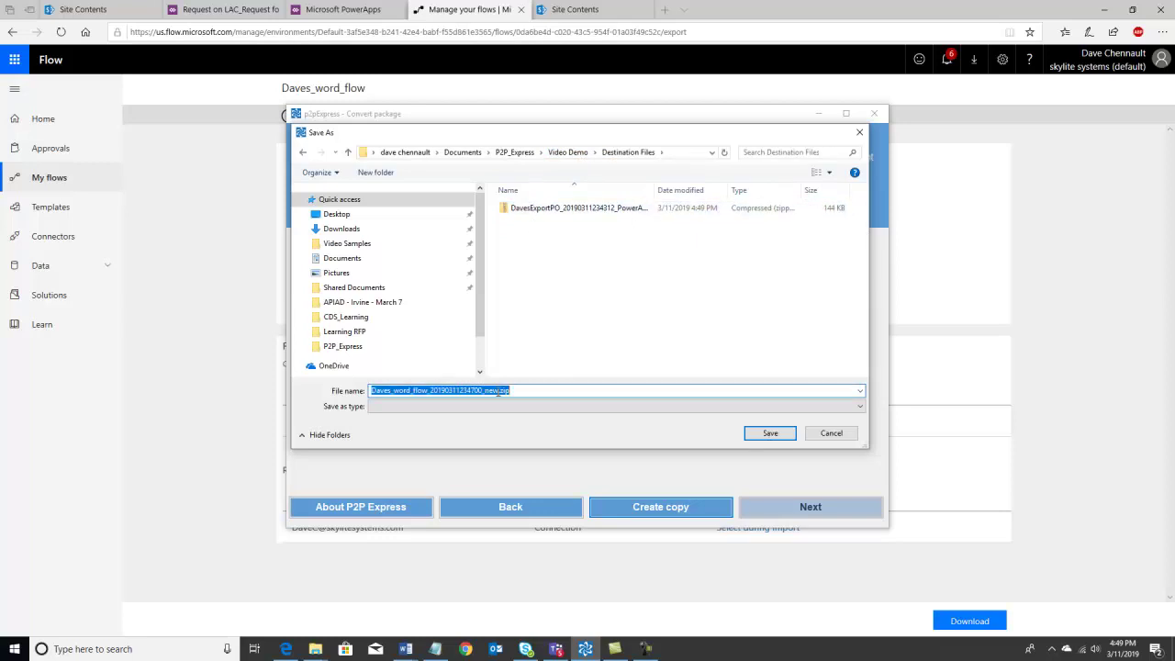
left_click(497, 391)
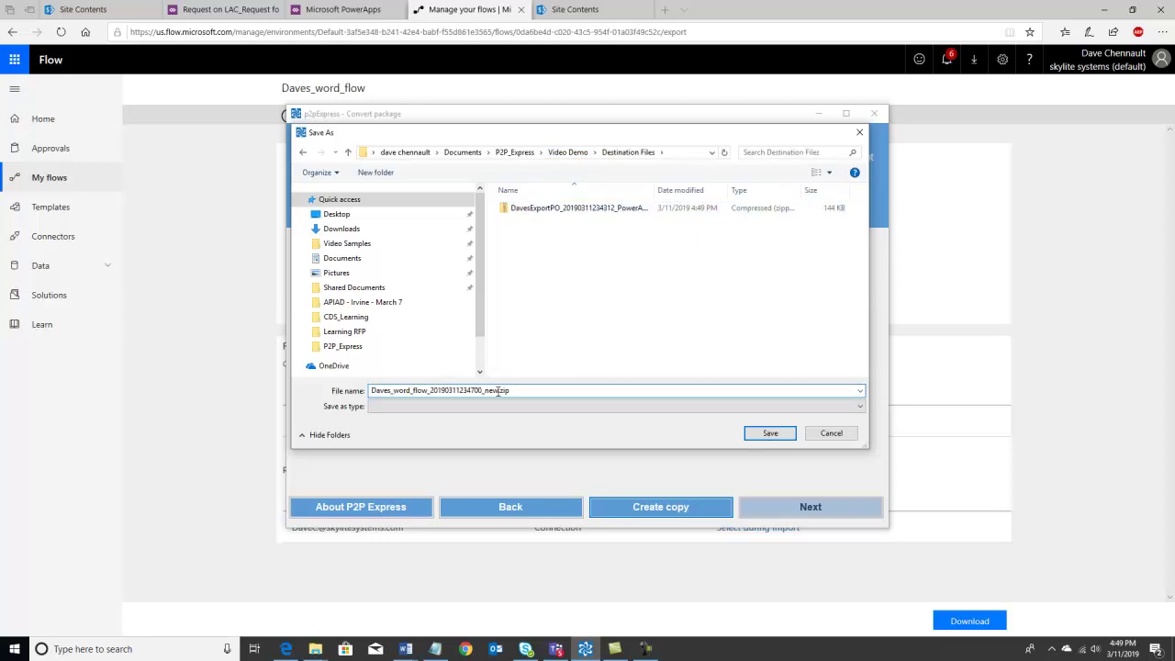
type("Flow")
left_click(760, 433)
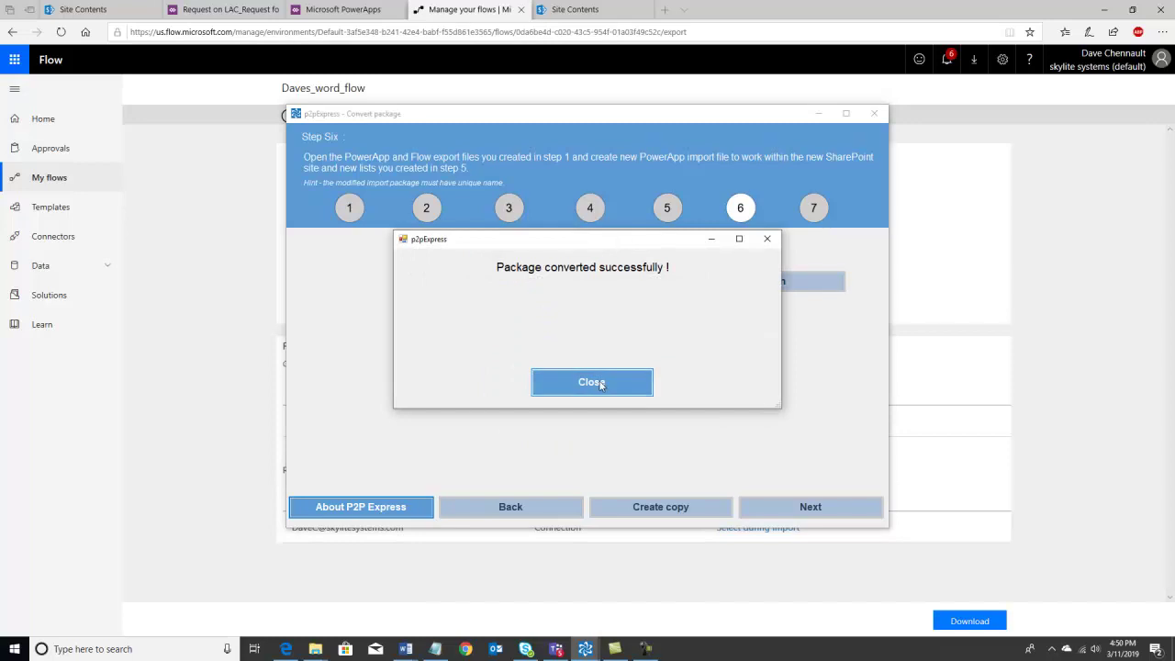
left_click(602, 384)
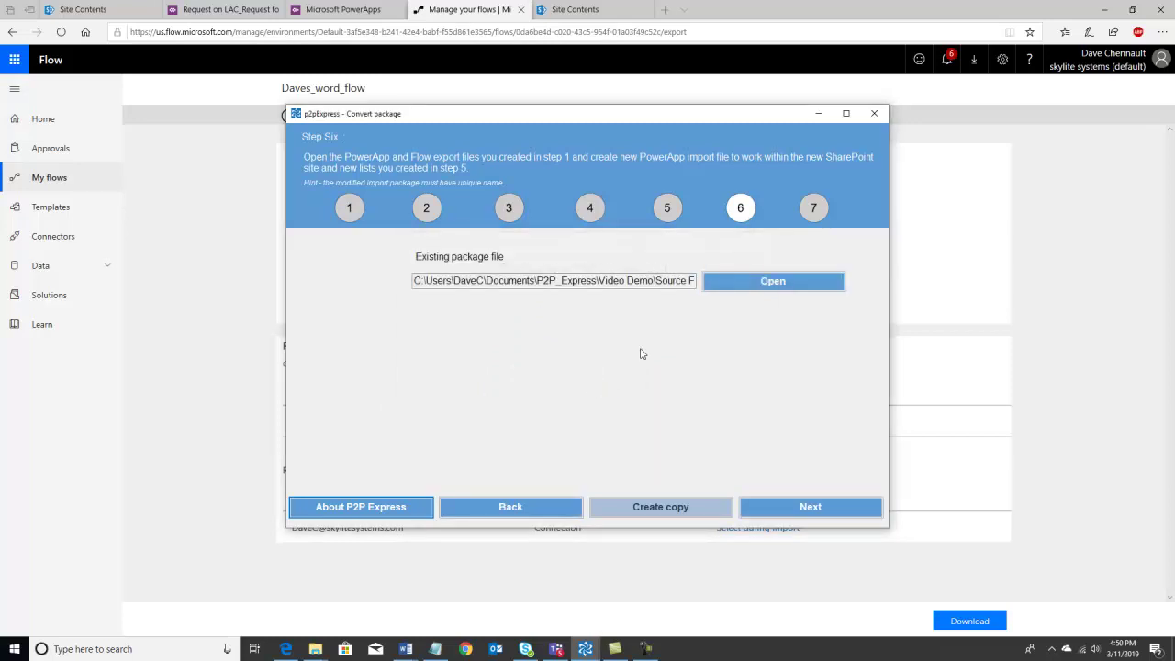
- Load the Daves_Create_FolderFlow package from Source Files into the converter
left_click(770, 282)
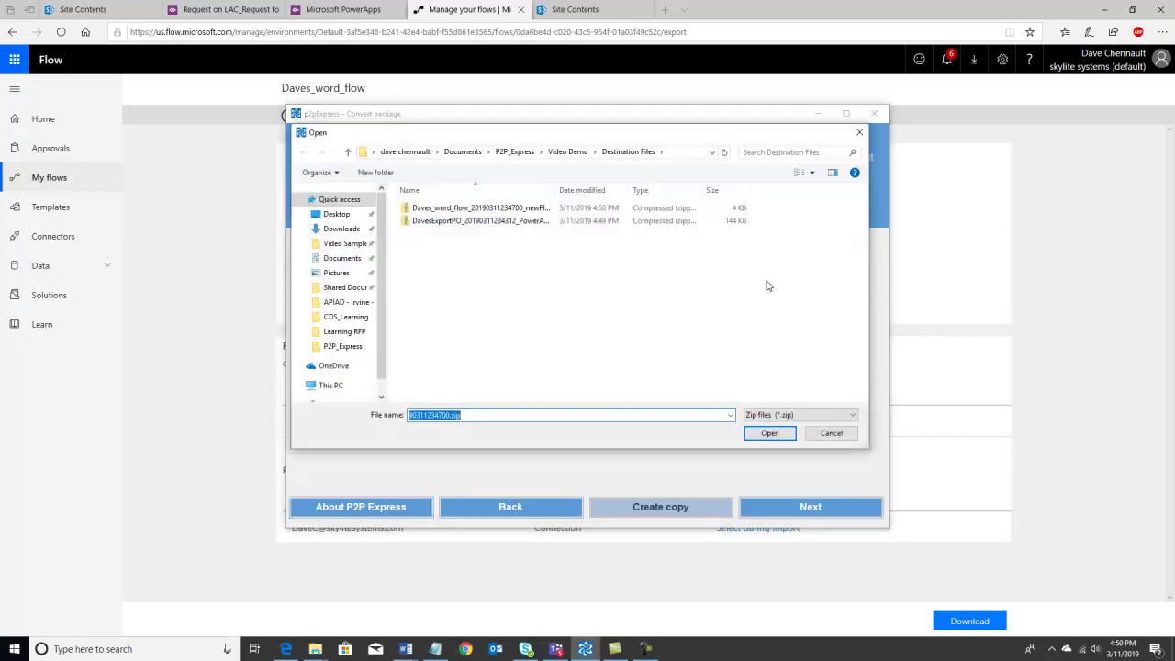
left_click_drag(555, 190, 630, 190)
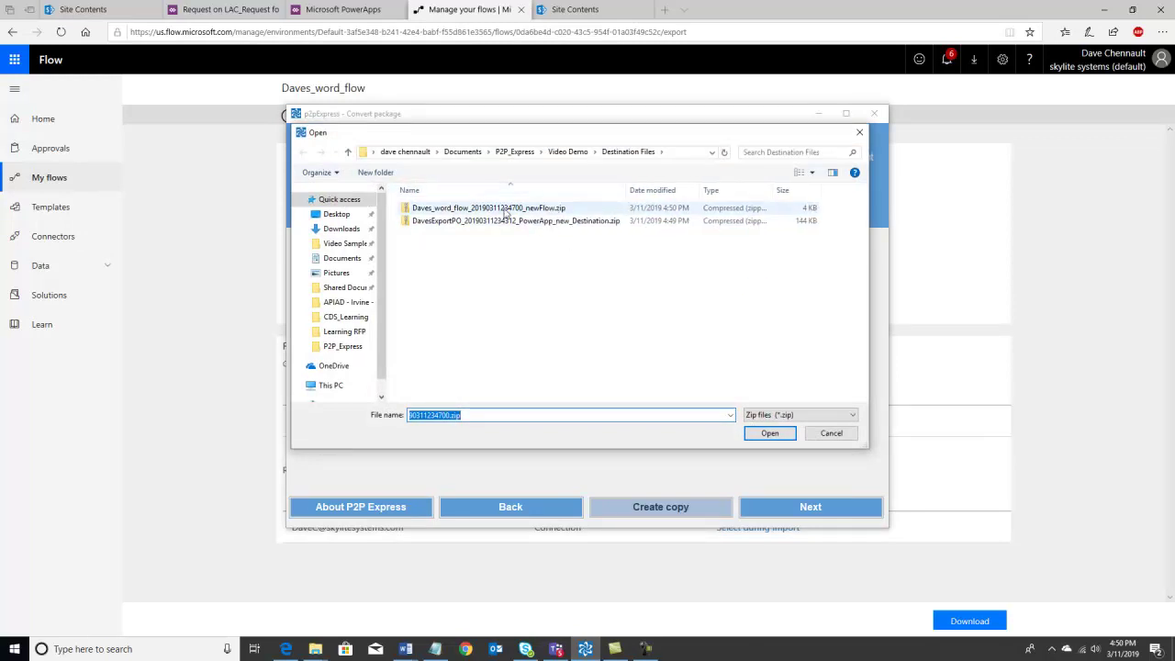
left_click(564, 153)
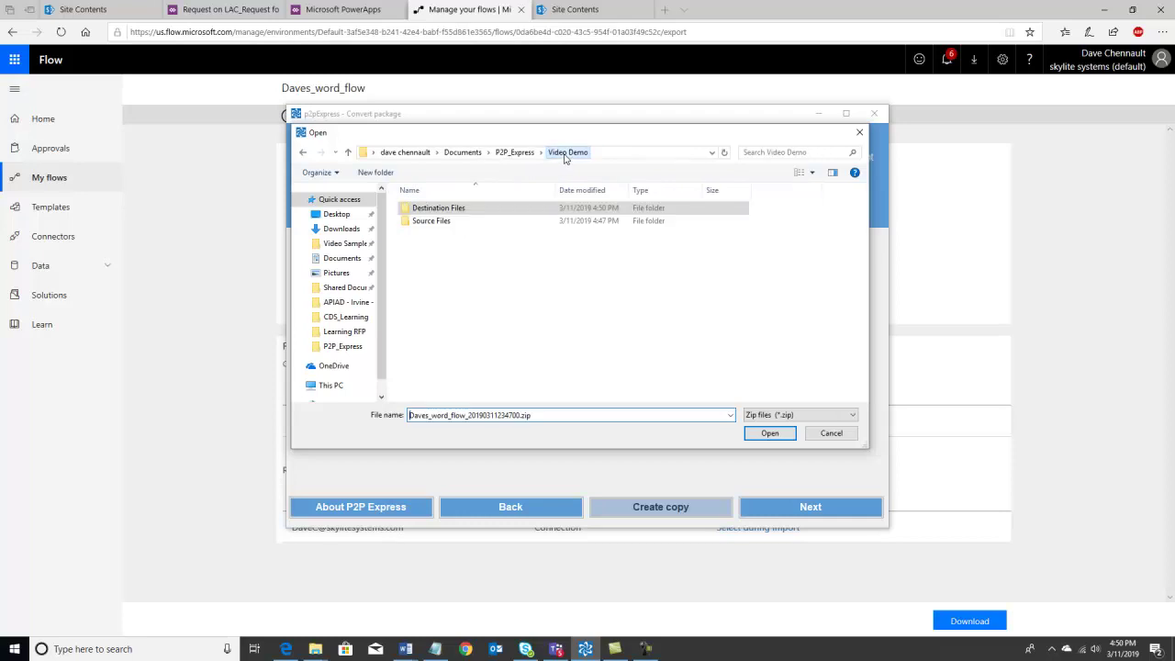
double_click(427, 221)
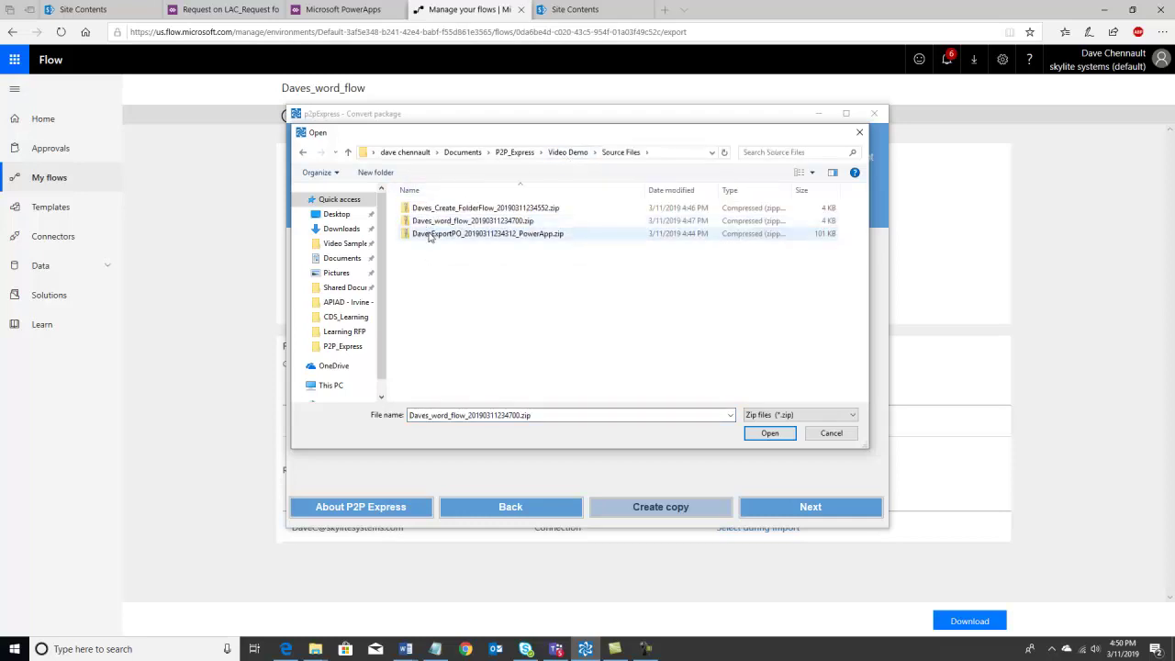
left_click(441, 210)
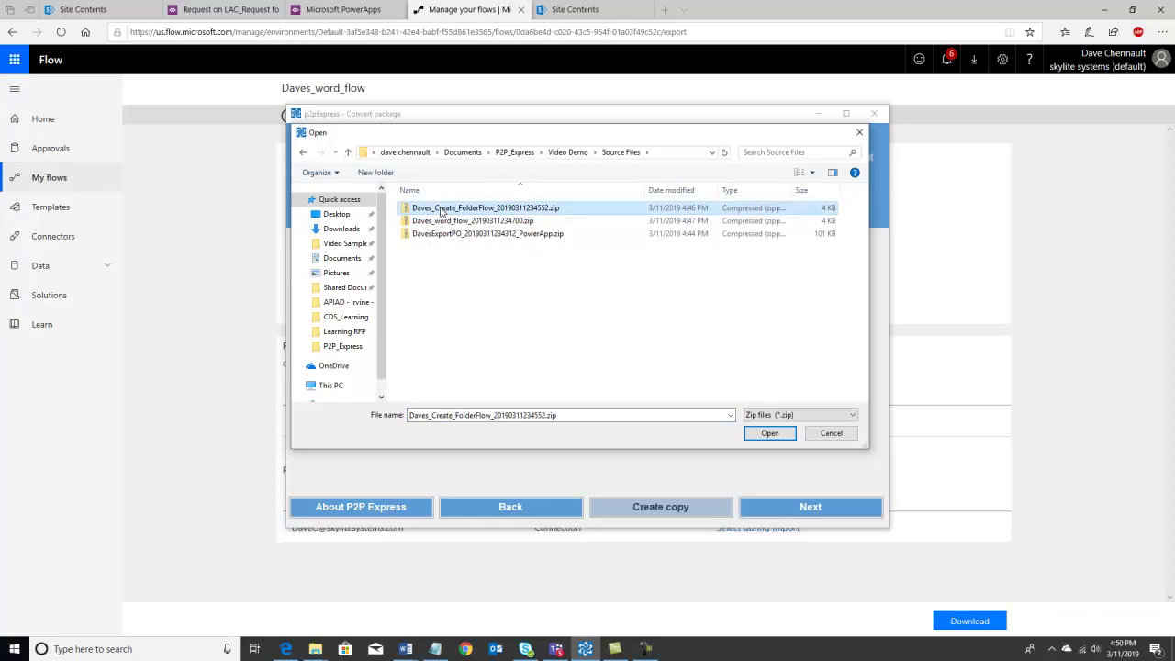
left_click(763, 438)
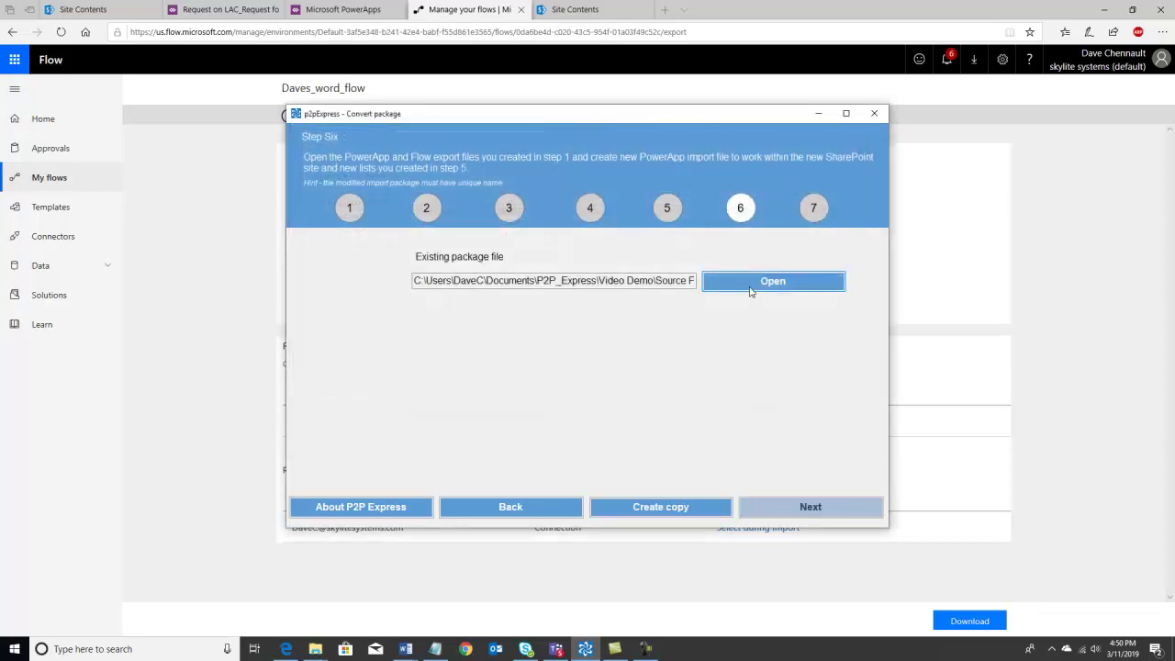
left_click(682, 510)
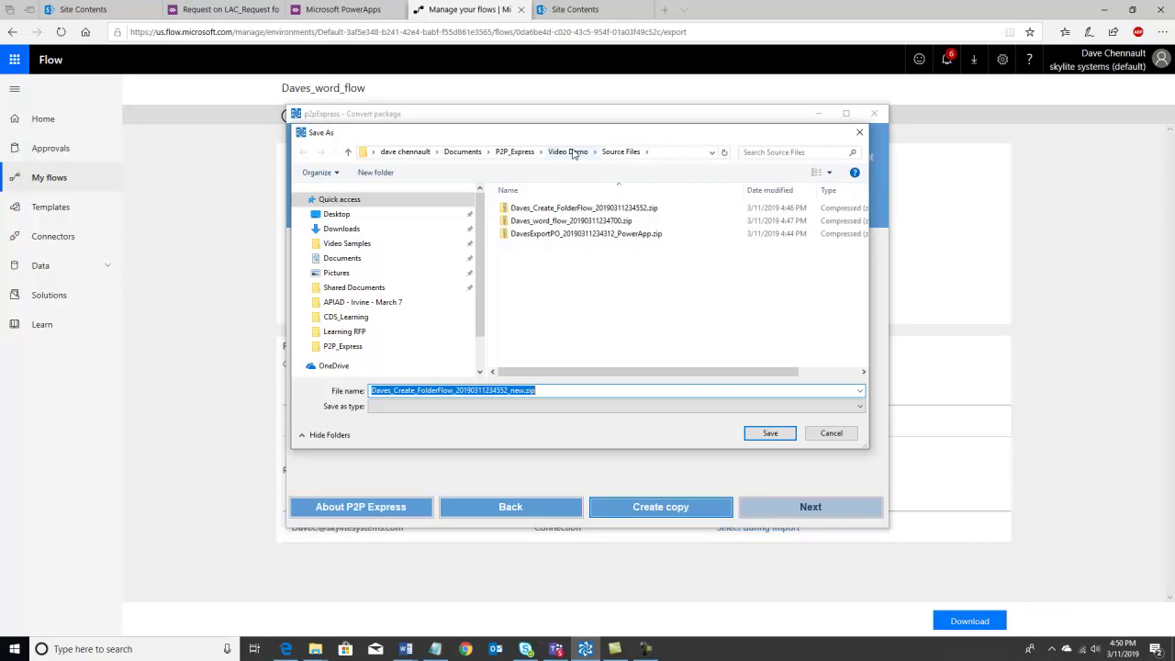
left_click(567, 151)
left_click(529, 210)
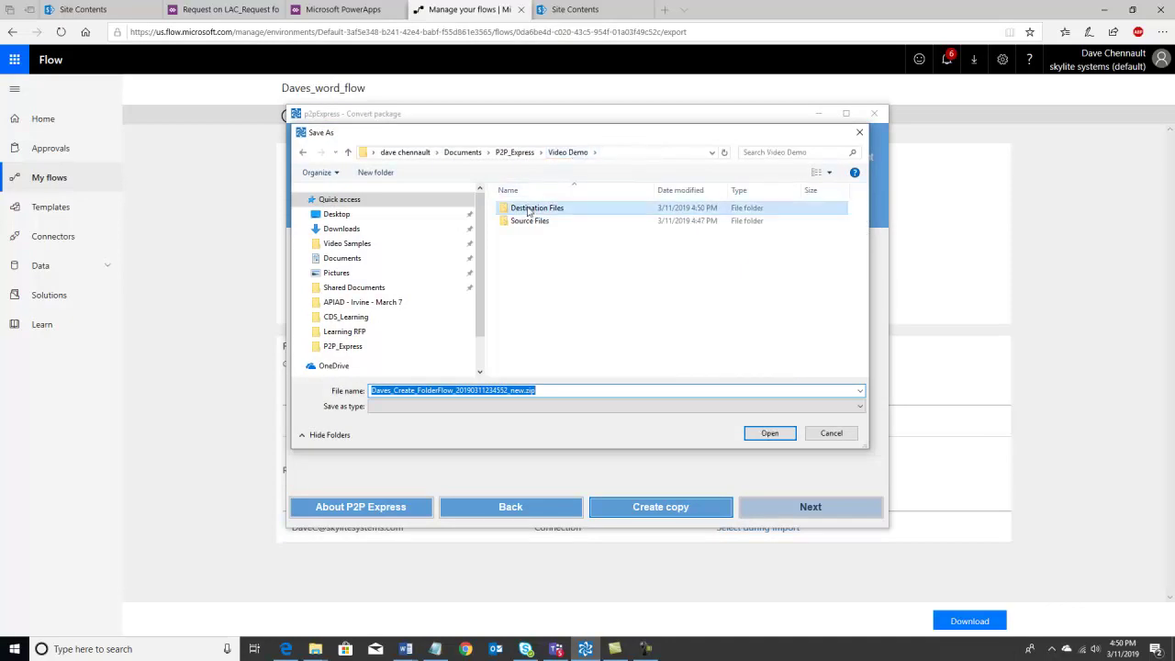
left_click(768, 433)
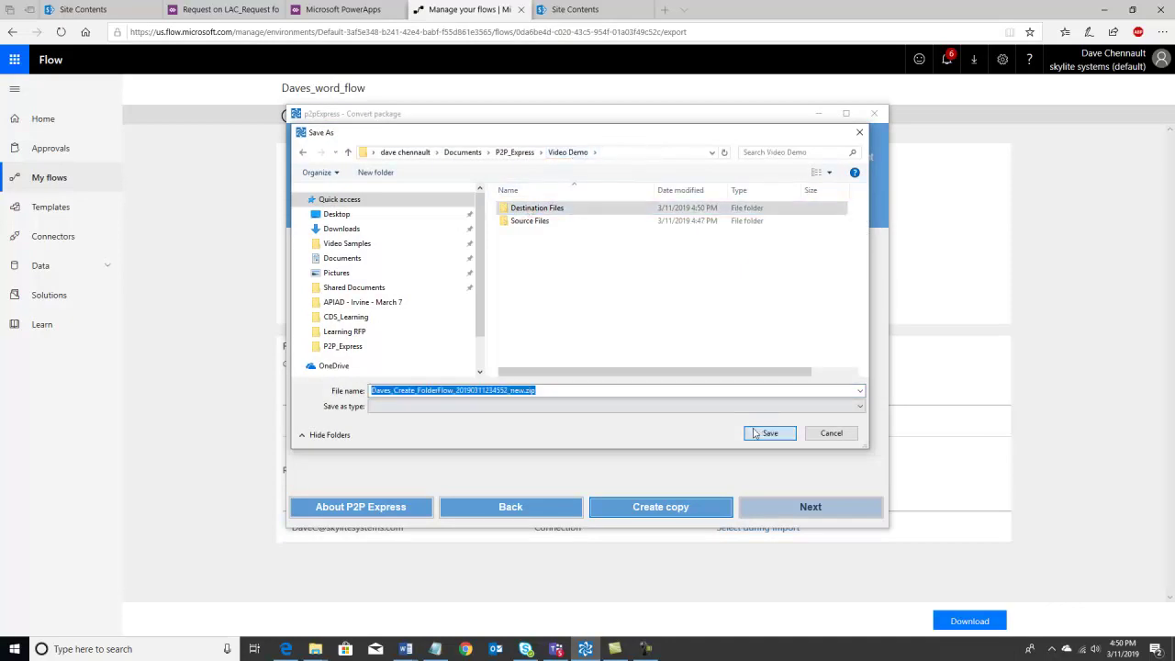
left_click(524, 391)
type("Flow")
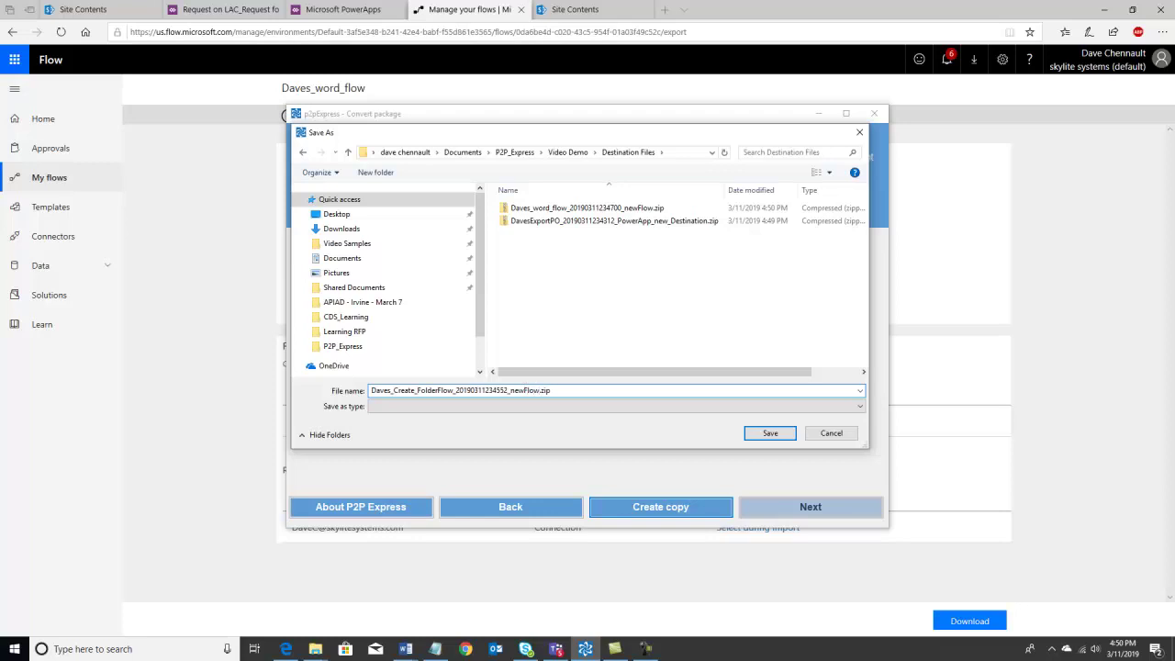
left_click(770, 434)
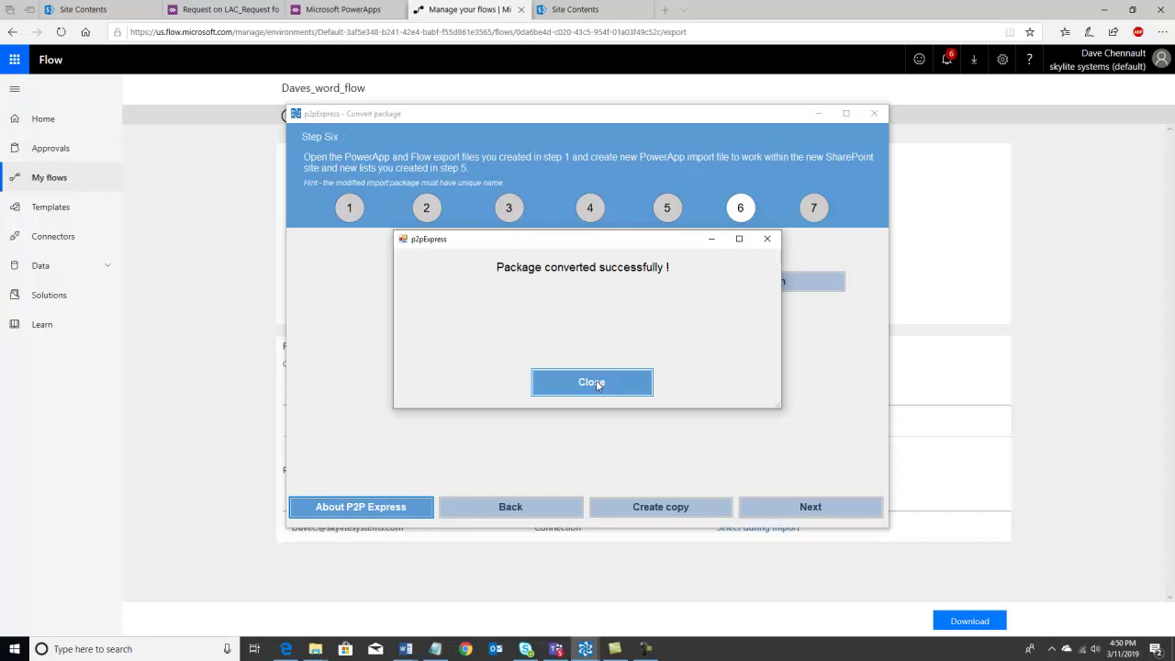
left_click(596, 383)
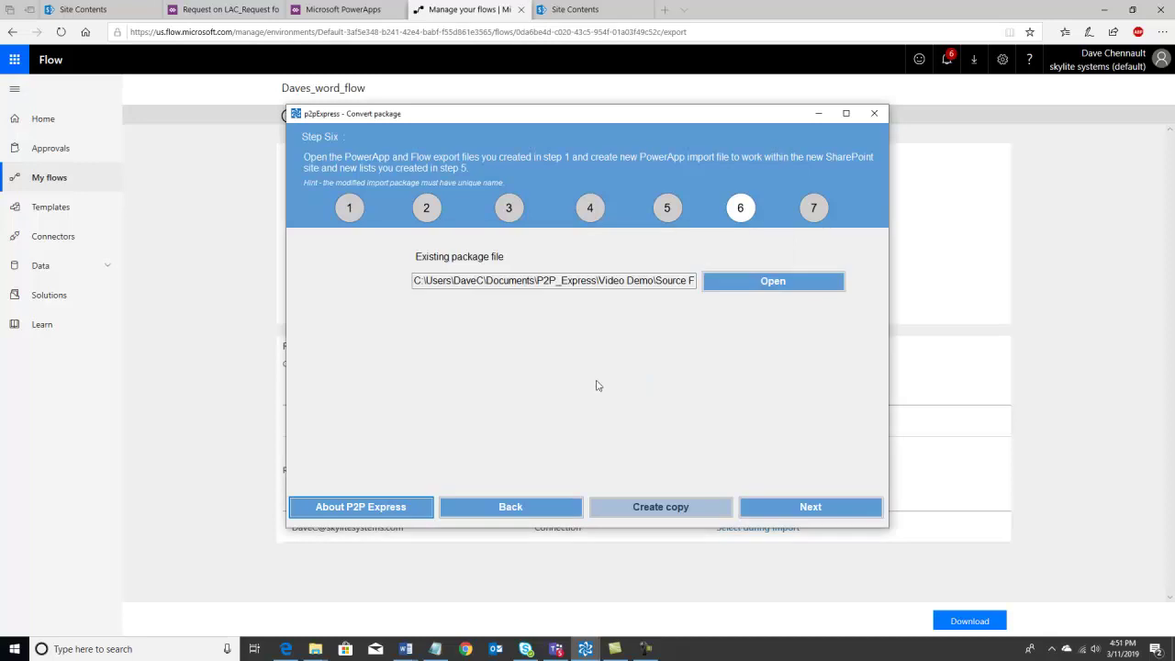
- Advance the wizard to Step Seven, then switch to the PowerApps Apps list
left_click(803, 507)
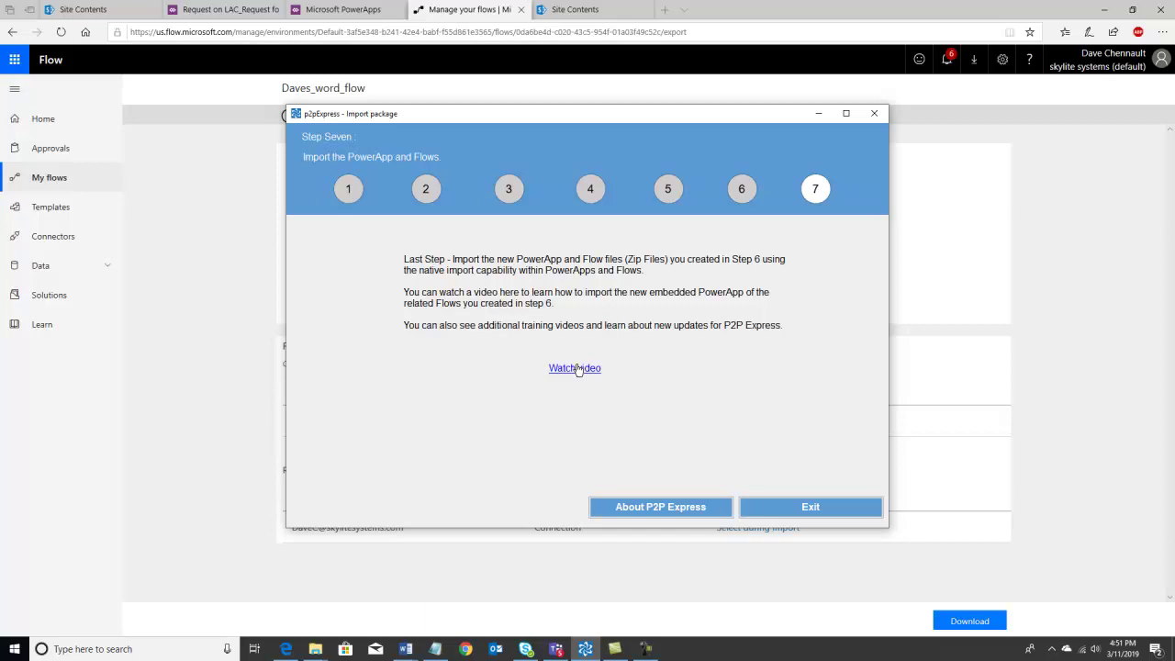
left_click(578, 368)
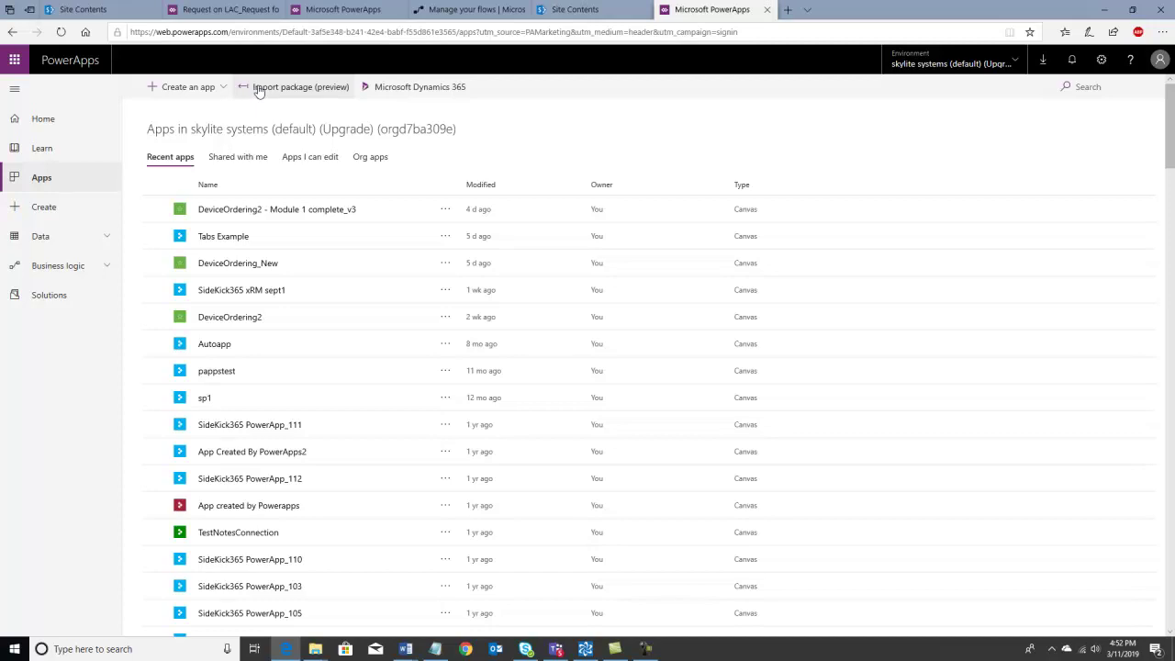
- Upload the converted PowerApp_new package zip from Video Demo > Destination Files for import
left_click(259, 88)
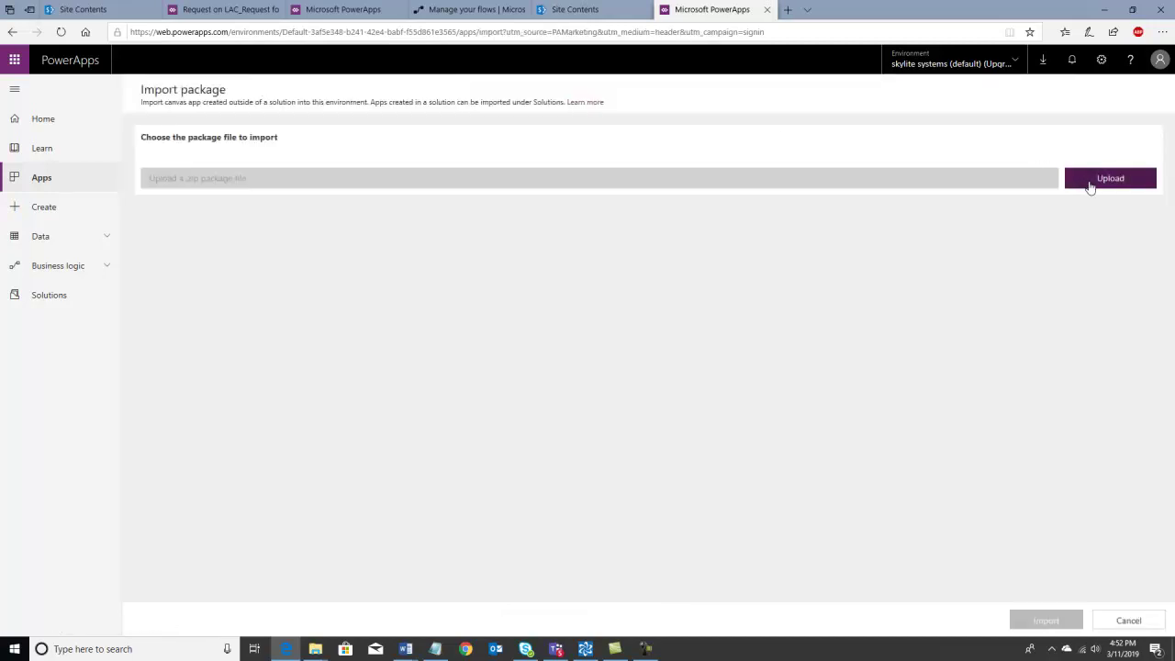
left_click(1090, 186)
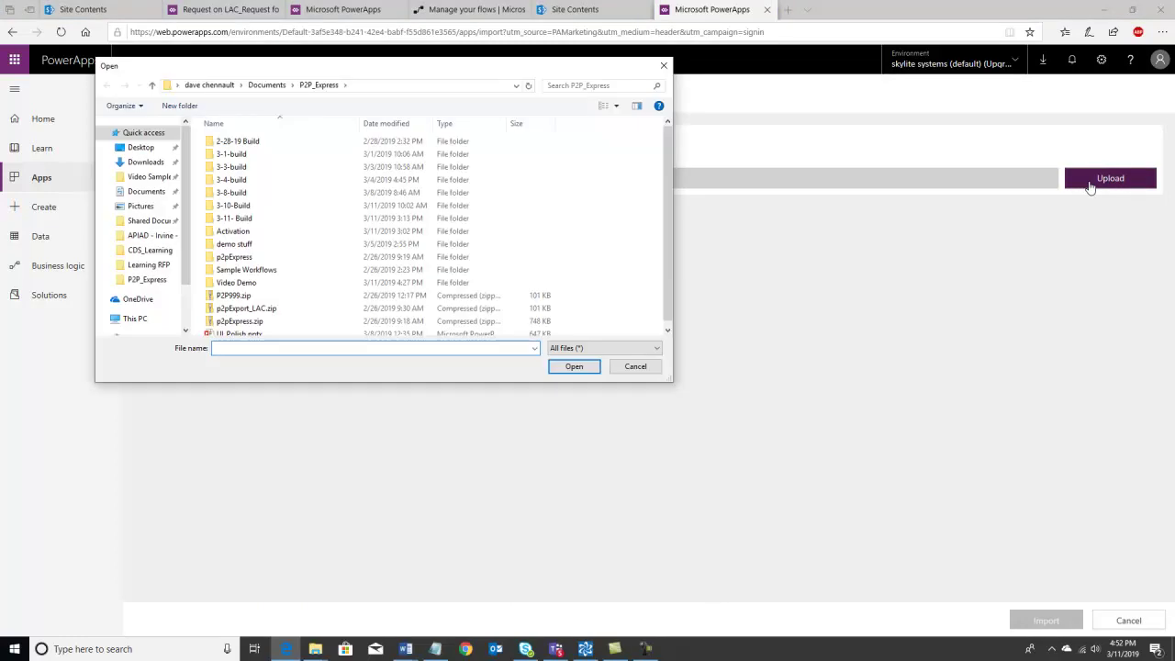
double_click(245, 287)
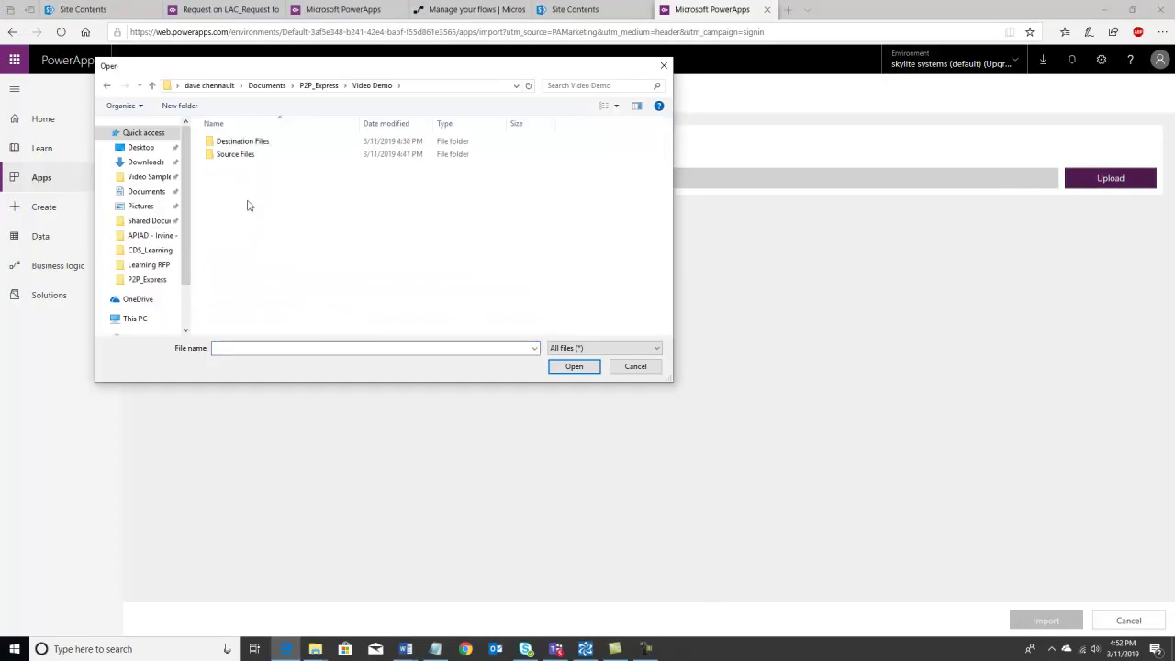
left_click(260, 144)
double_click(260, 144)
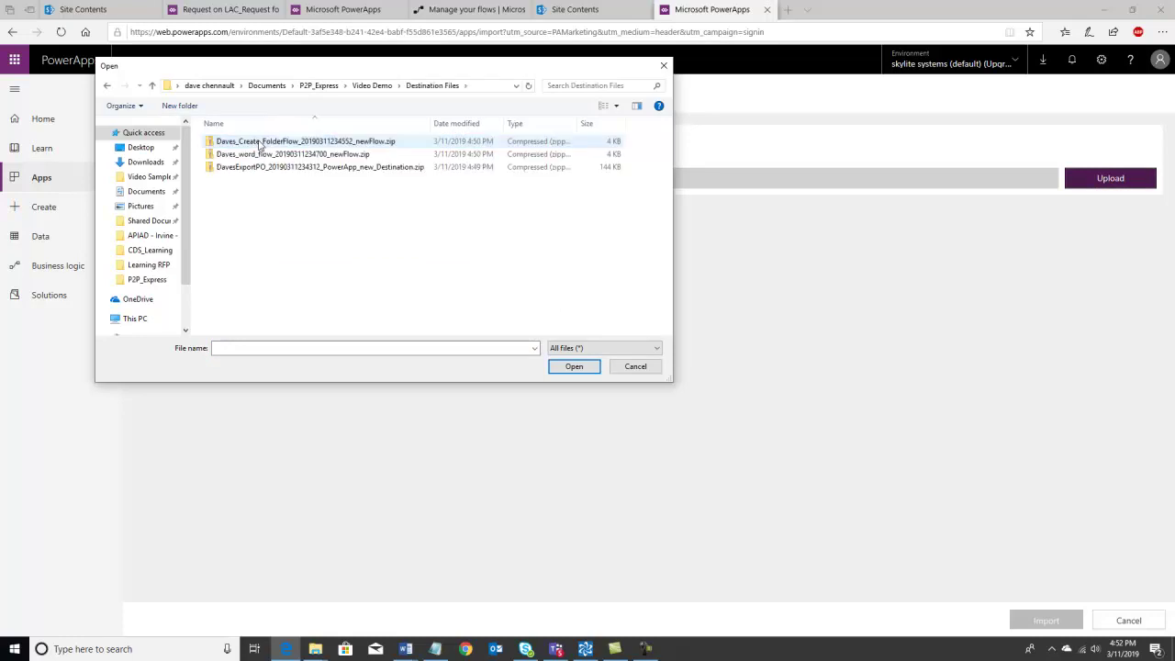
left_click(259, 167)
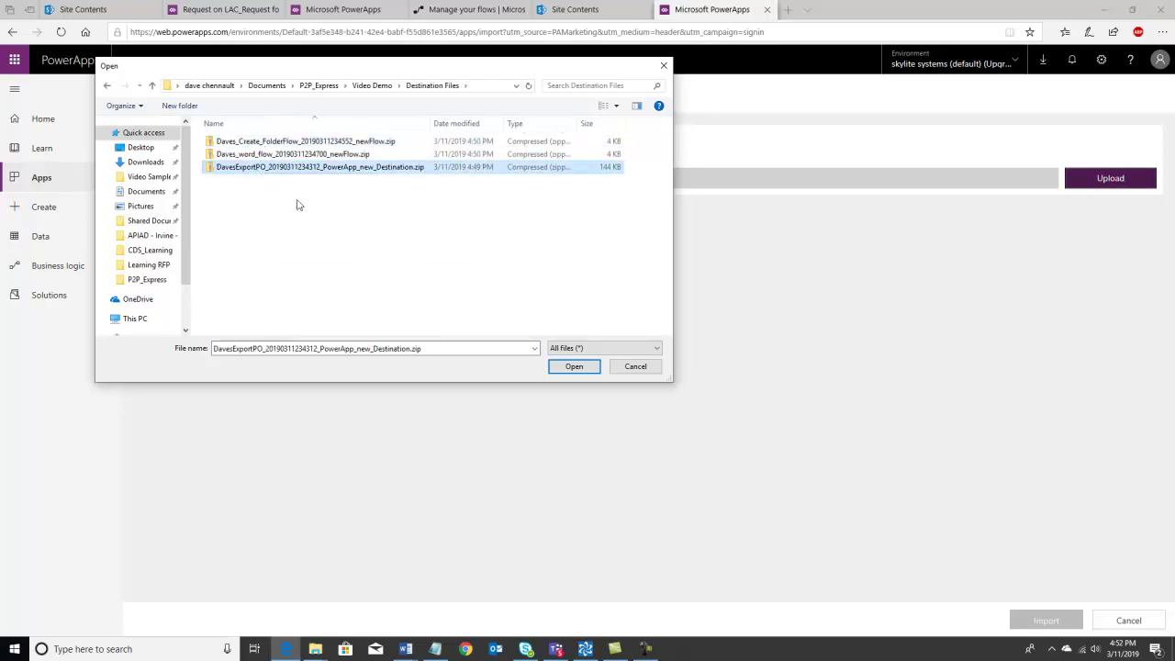
left_click(573, 366)
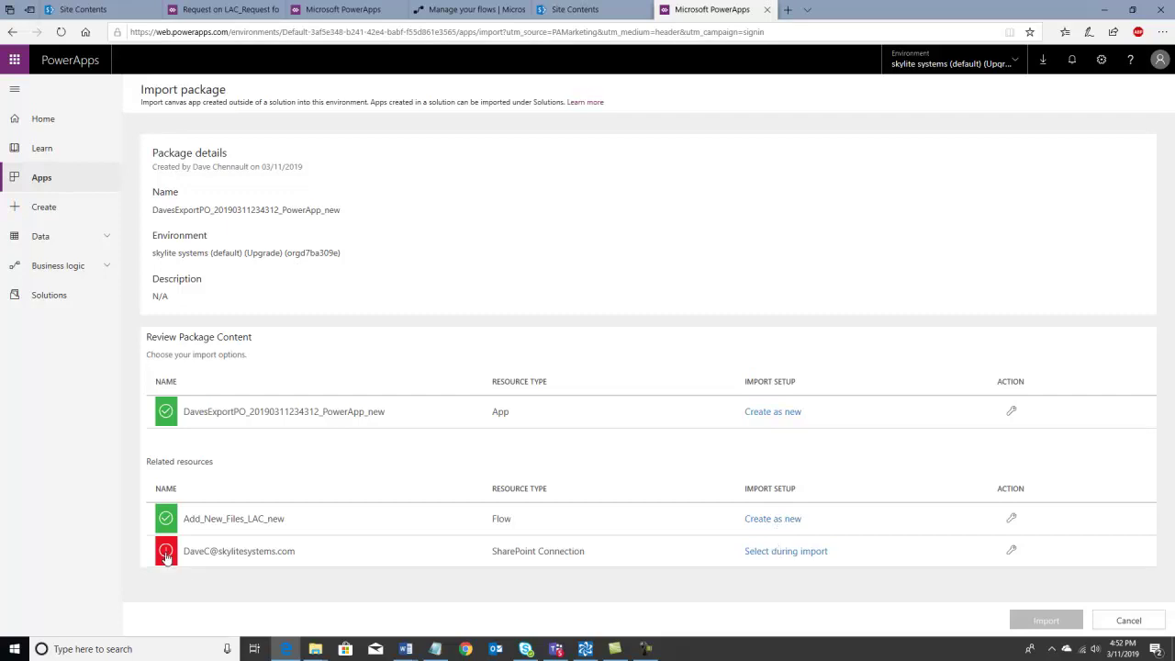
- Set the package's SharePoint connection to the existing account and save it
left_click(791, 553)
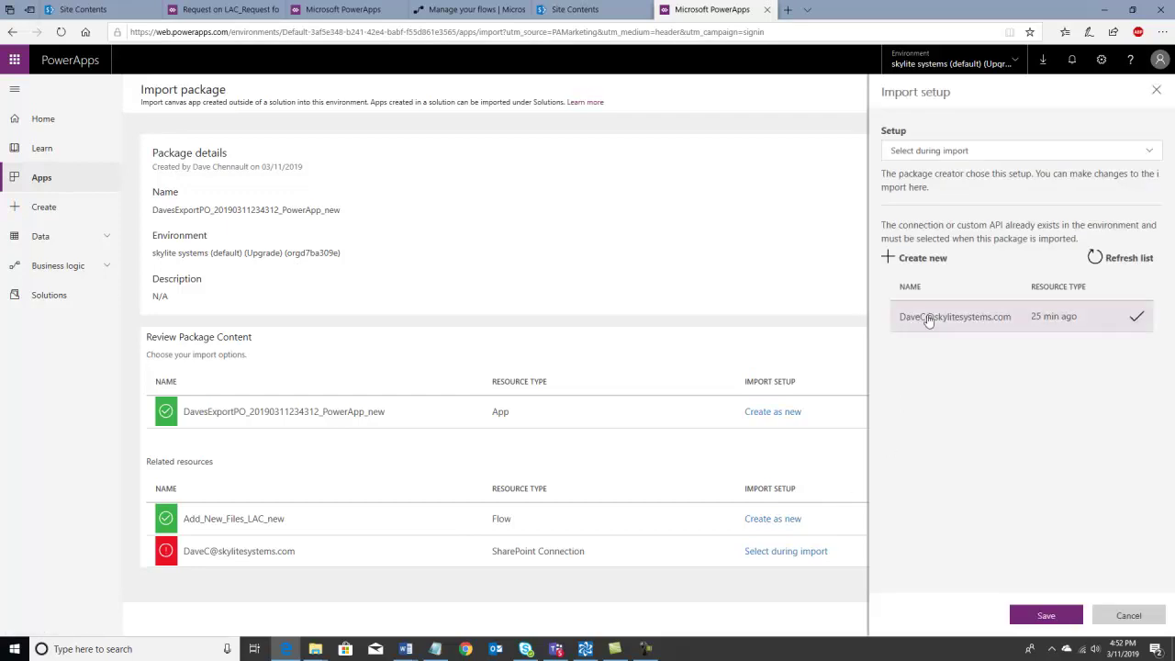
left_click(928, 317)
left_click(1047, 617)
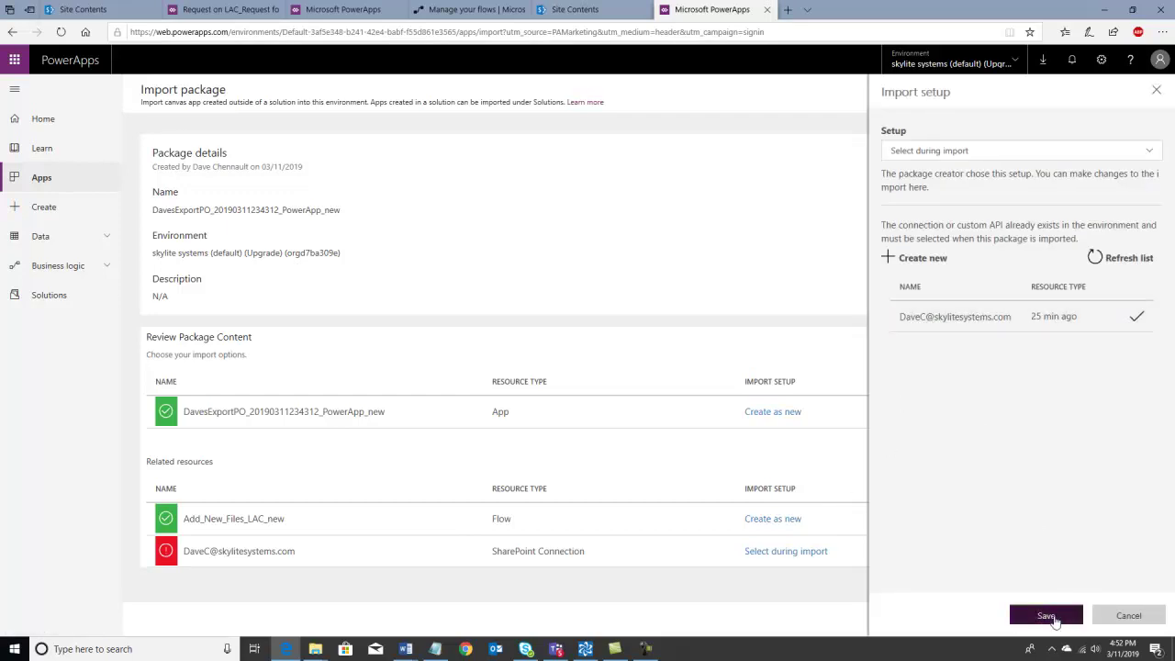
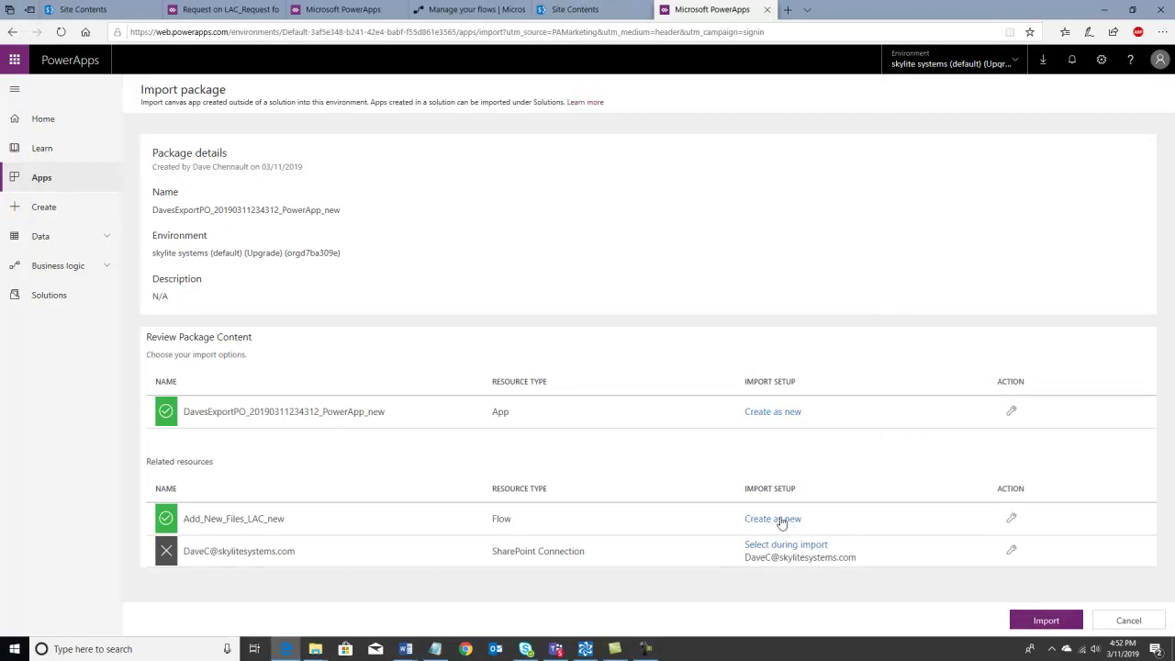
- Set the flow to import as a new copy whose resource name ends in _new_video
left_click(782, 521)
left_click(991, 279)
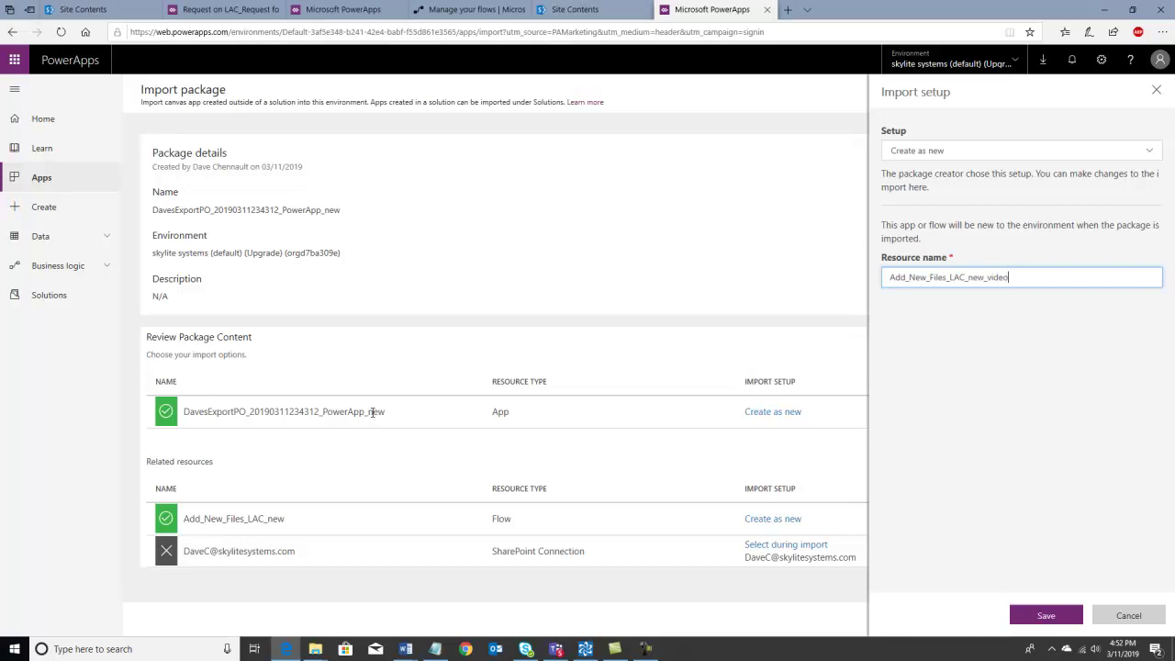
left_click(373, 411)
left_click(1047, 615)
- Set the app to import as a new copy ending in _new_video, then run the import
left_click(774, 416)
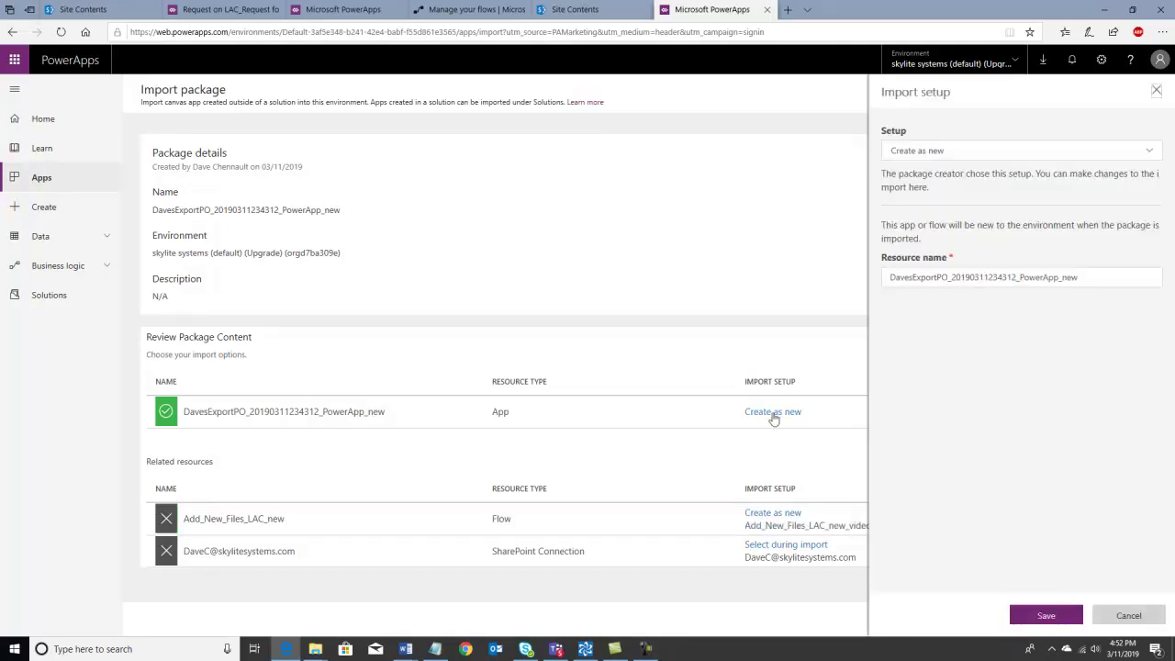
left_click(1080, 278)
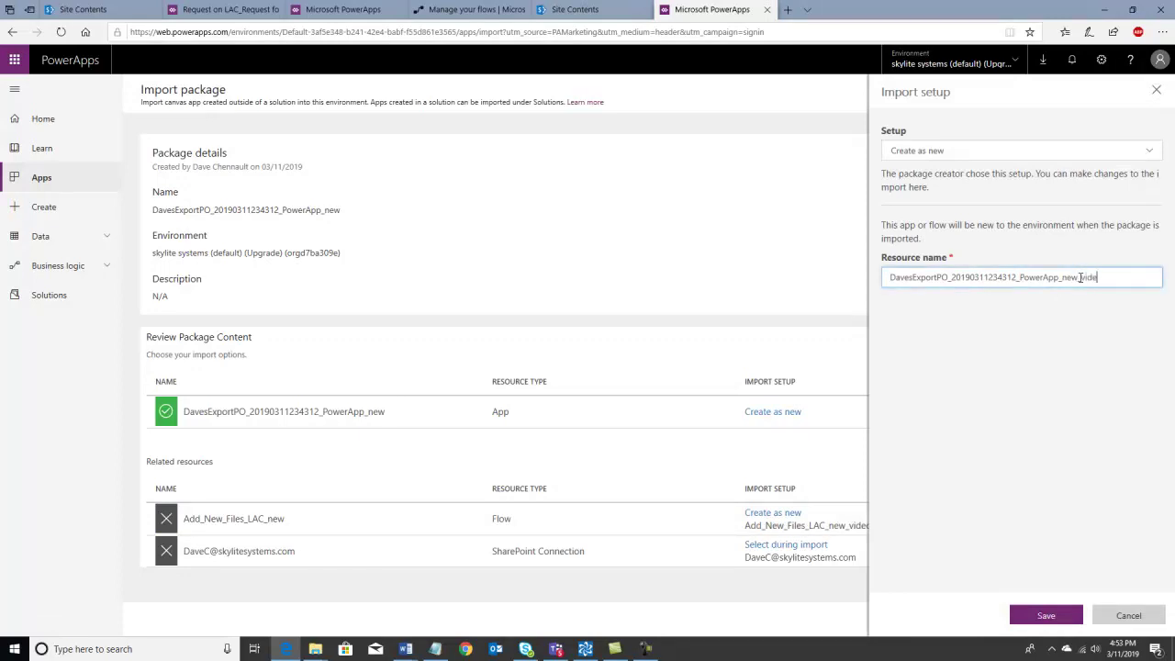
left_click(1038, 617)
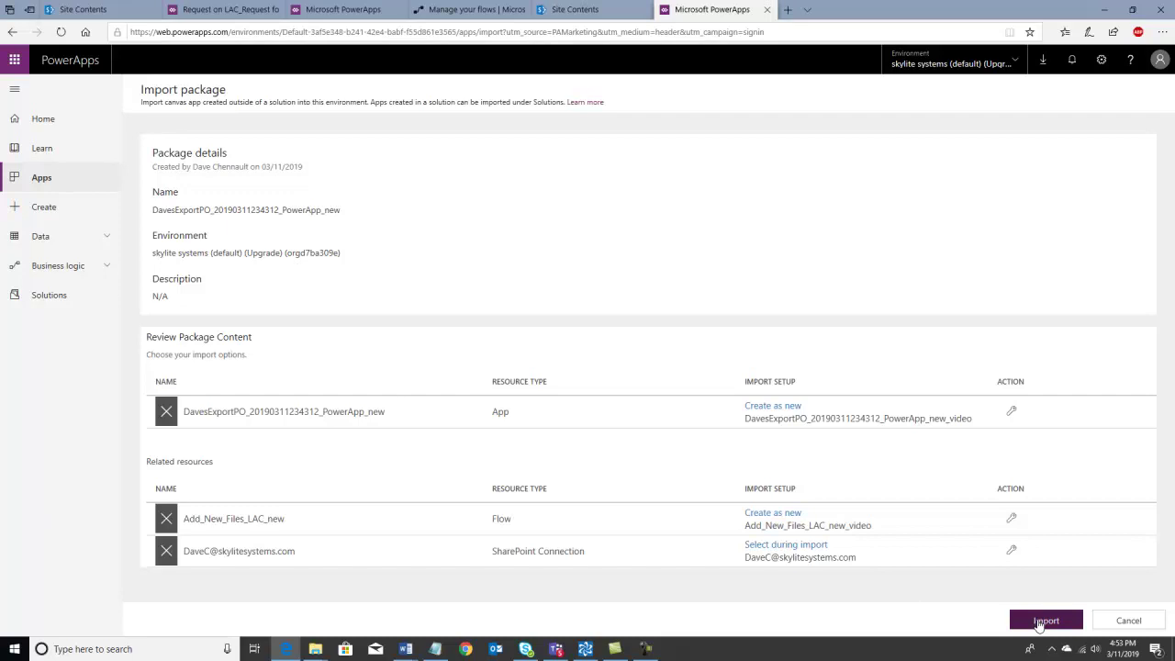
left_click(1045, 620)
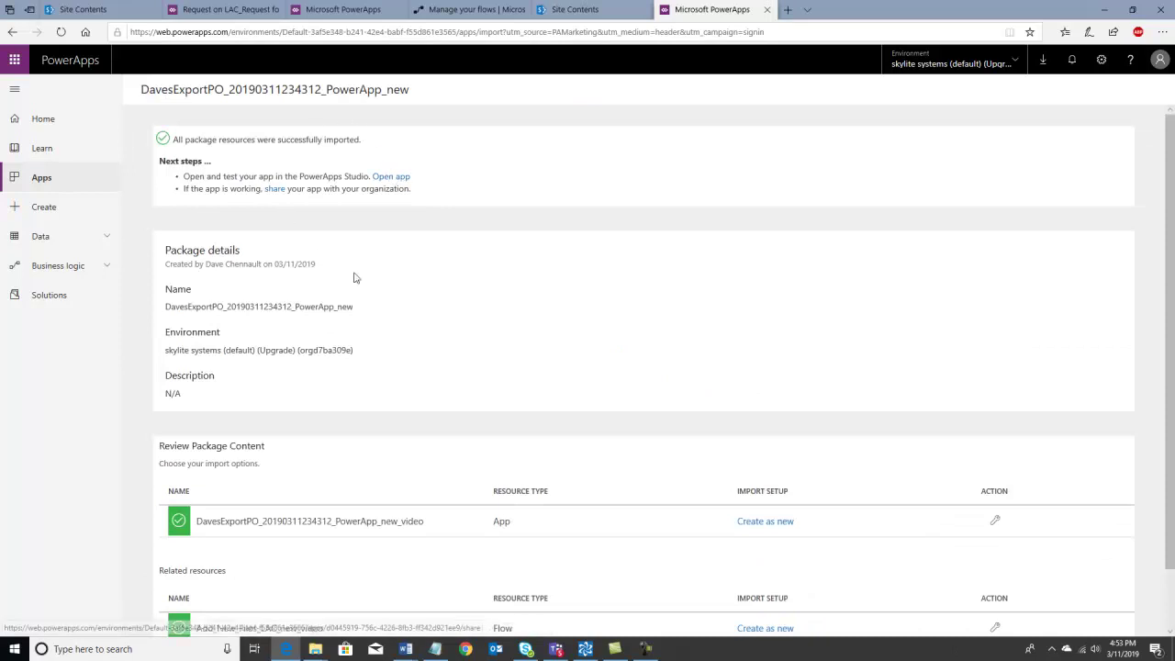
- From the import results, open the imported DavesExportPO app in PowerApps Studio
scroll(222, 504, "down", 1)
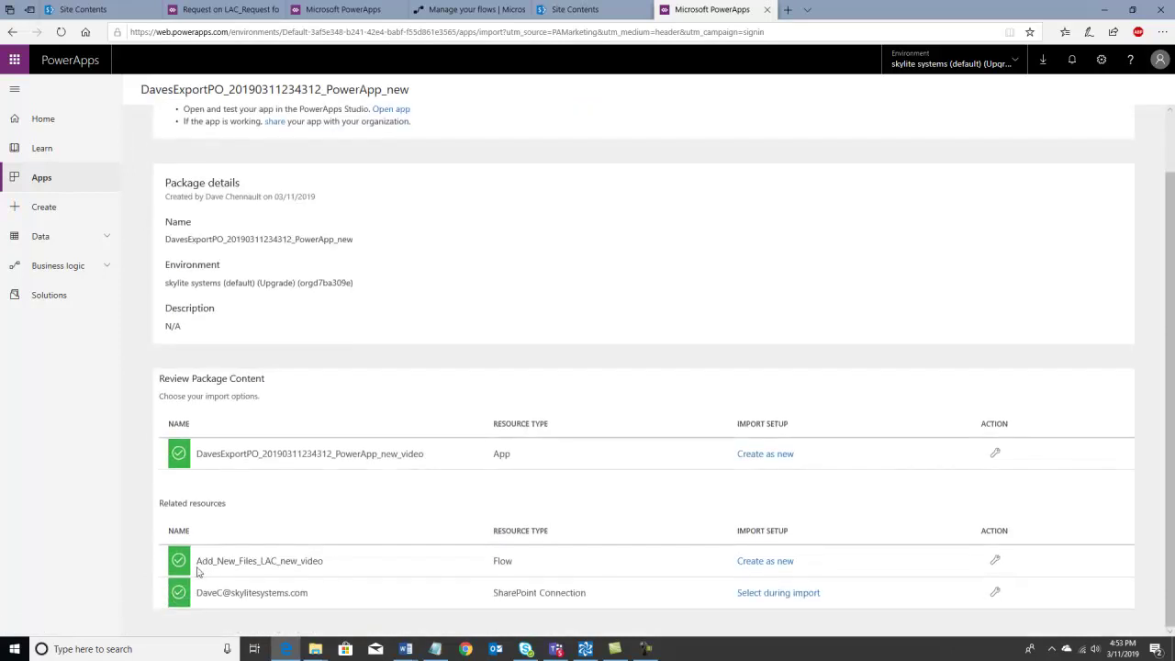
scroll(181, 562, "up", 1)
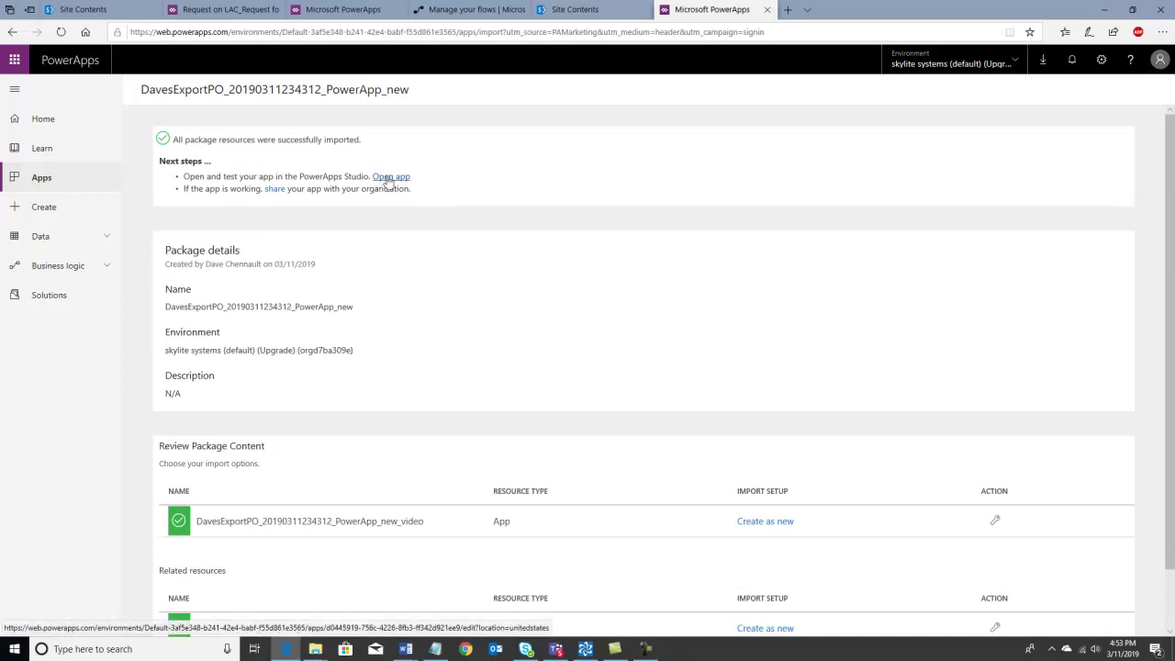
left_click(389, 180)
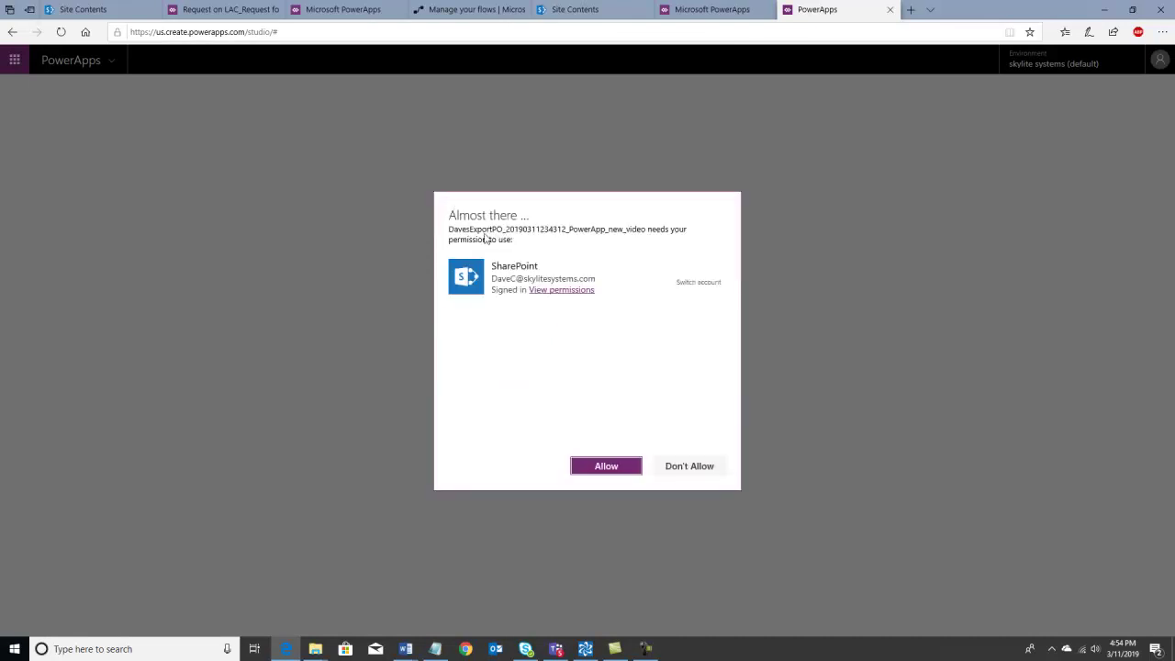
- Allow the app to use SharePoint and show its data sources list
left_click(606, 467)
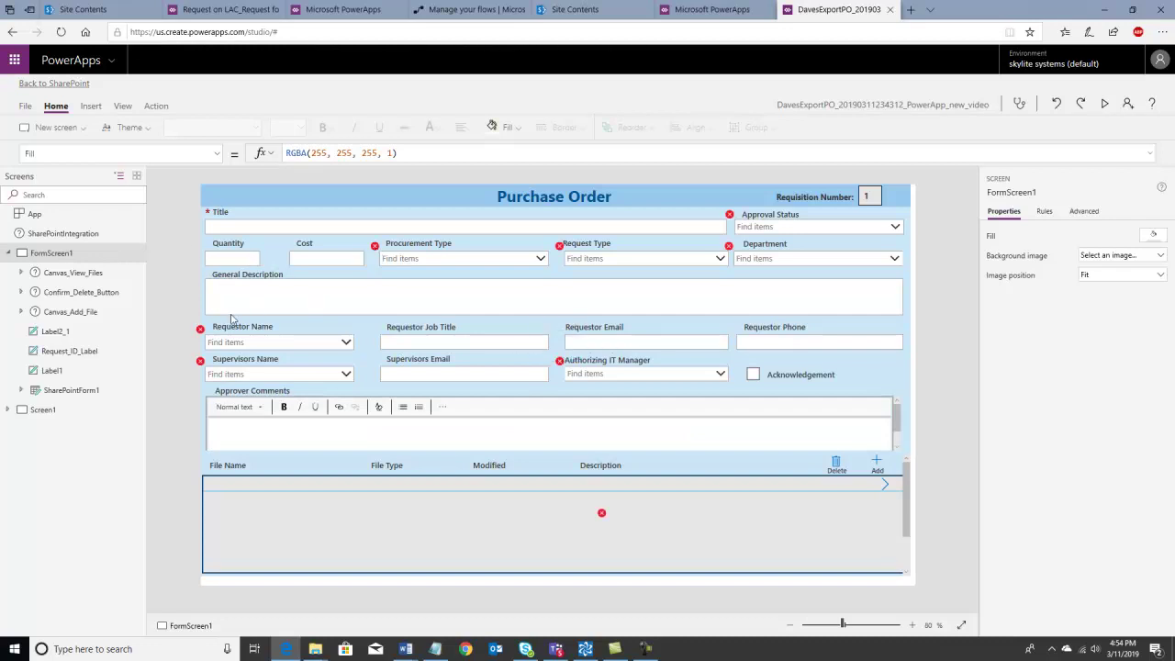
left_click(123, 107)
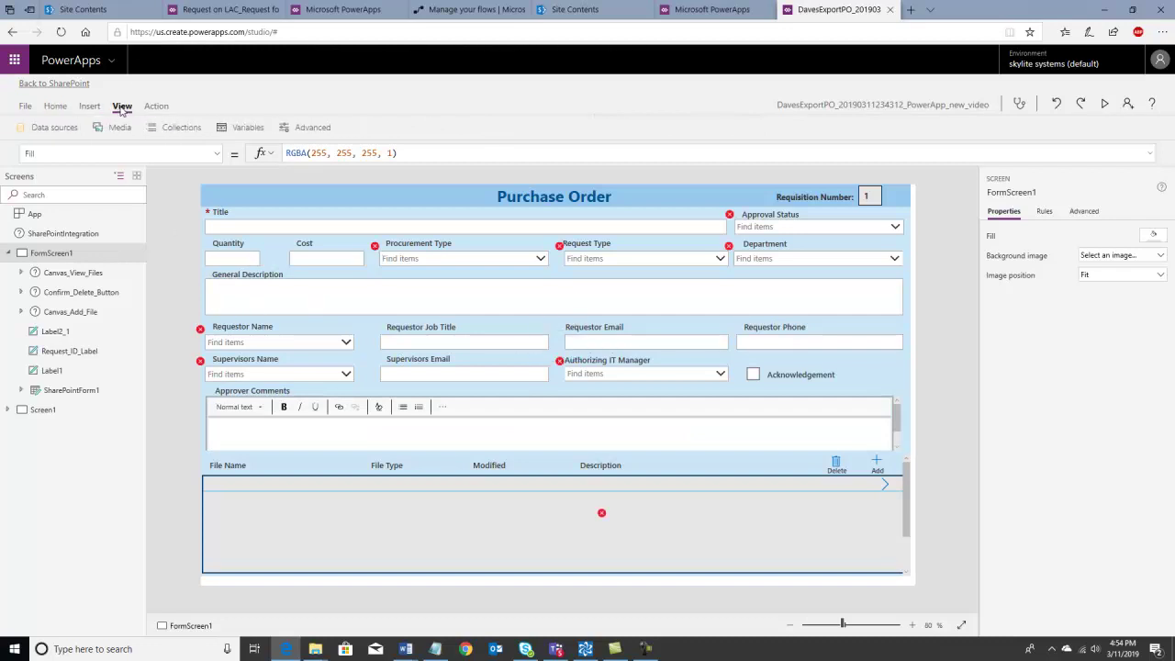
left_click(50, 127)
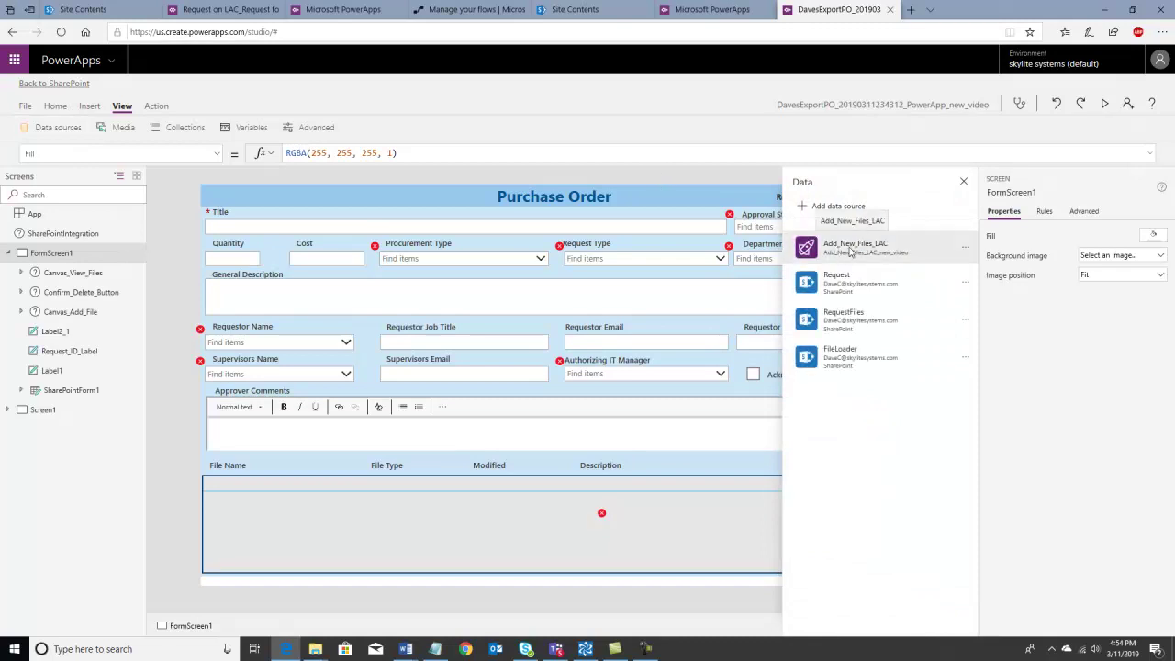
- Refresh the Request, RequestFiles and FileLoader data sources, then close the Data panel
left_click(967, 286)
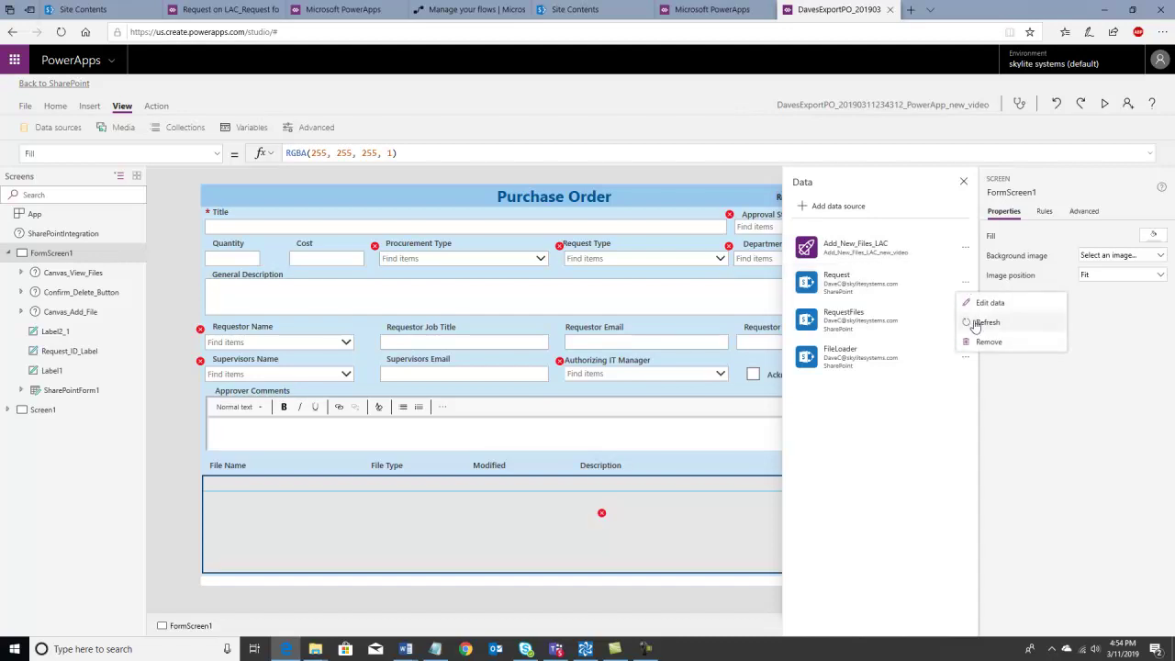
left_click(970, 323)
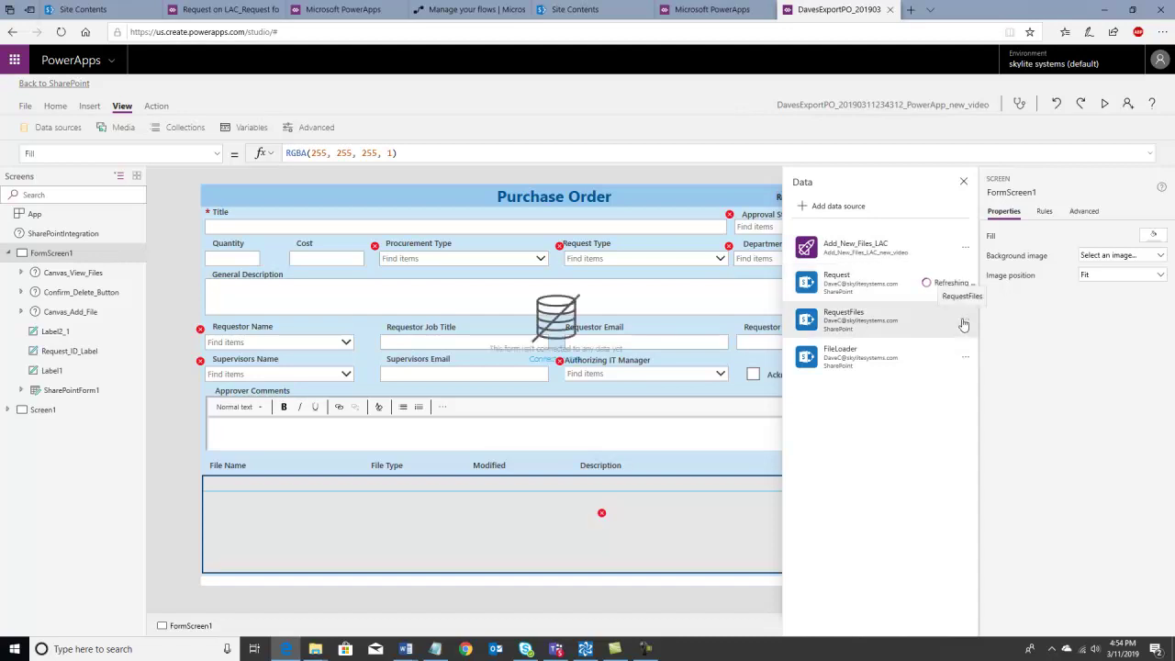
left_click(965, 324)
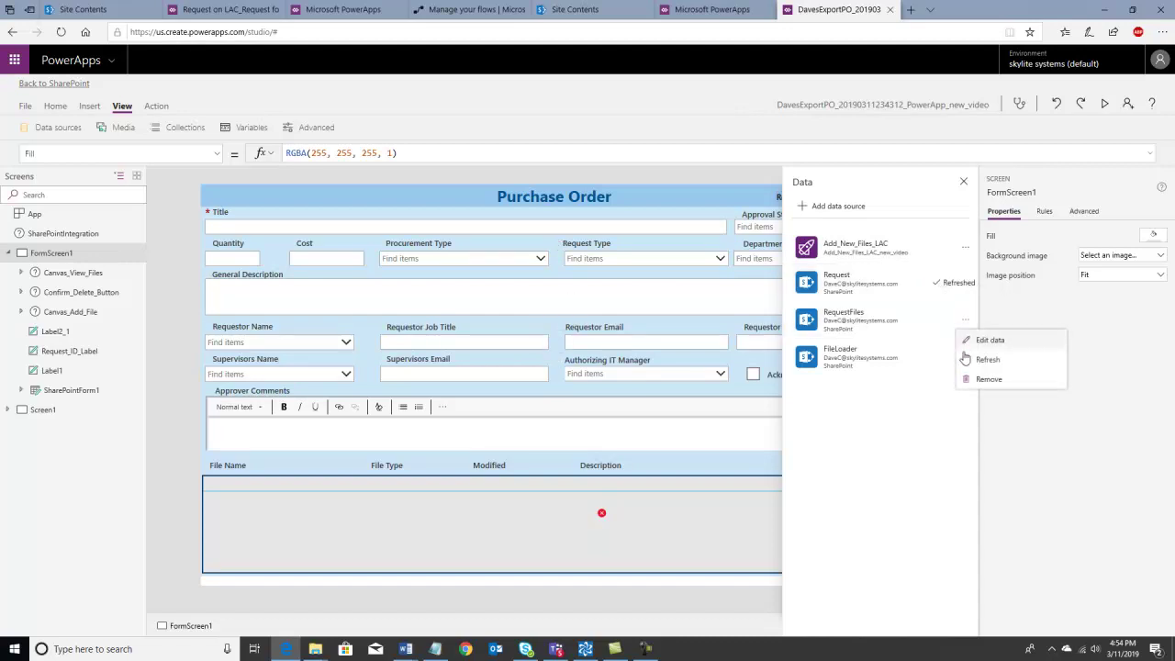
left_click(968, 361)
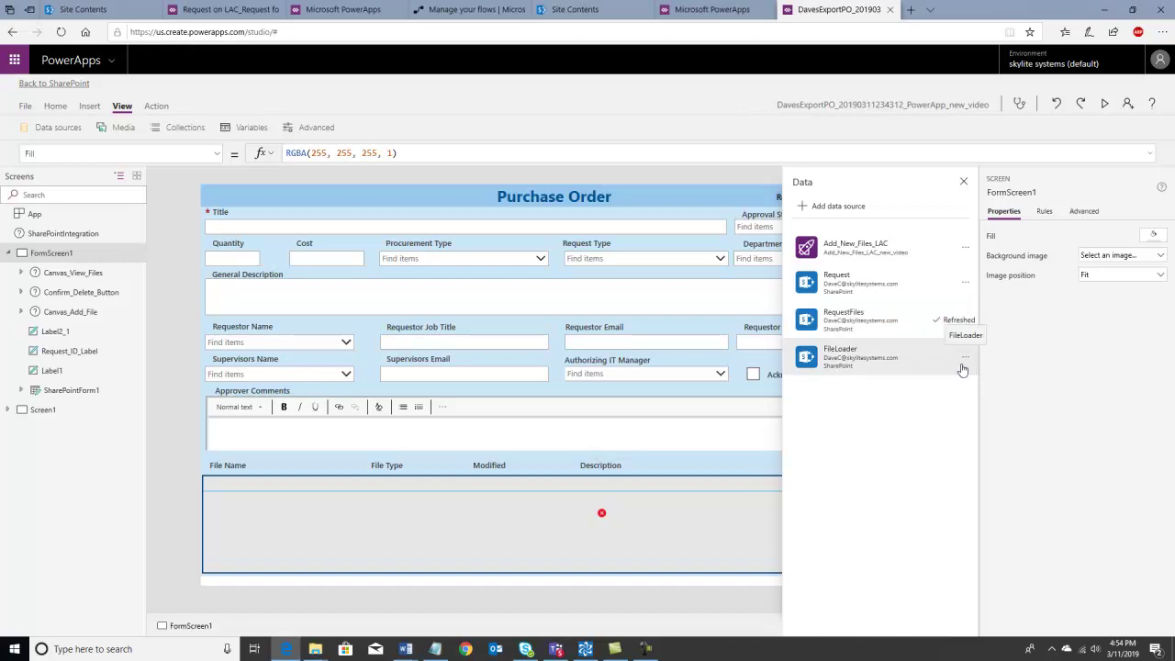
left_click(964, 362)
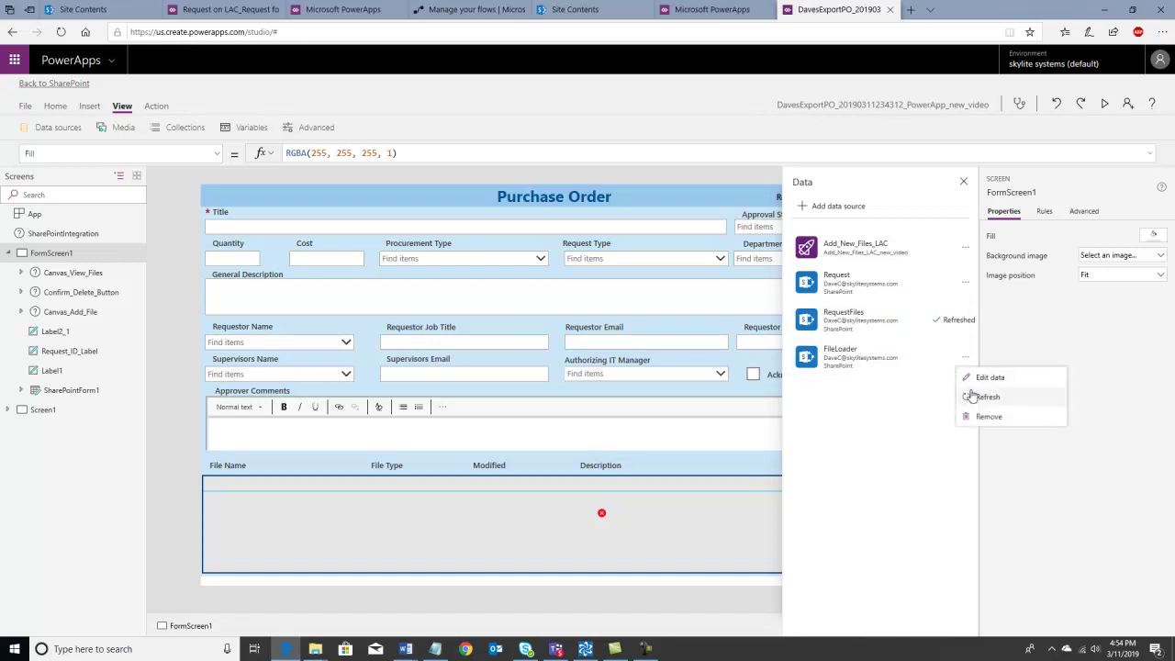
left_click(969, 397)
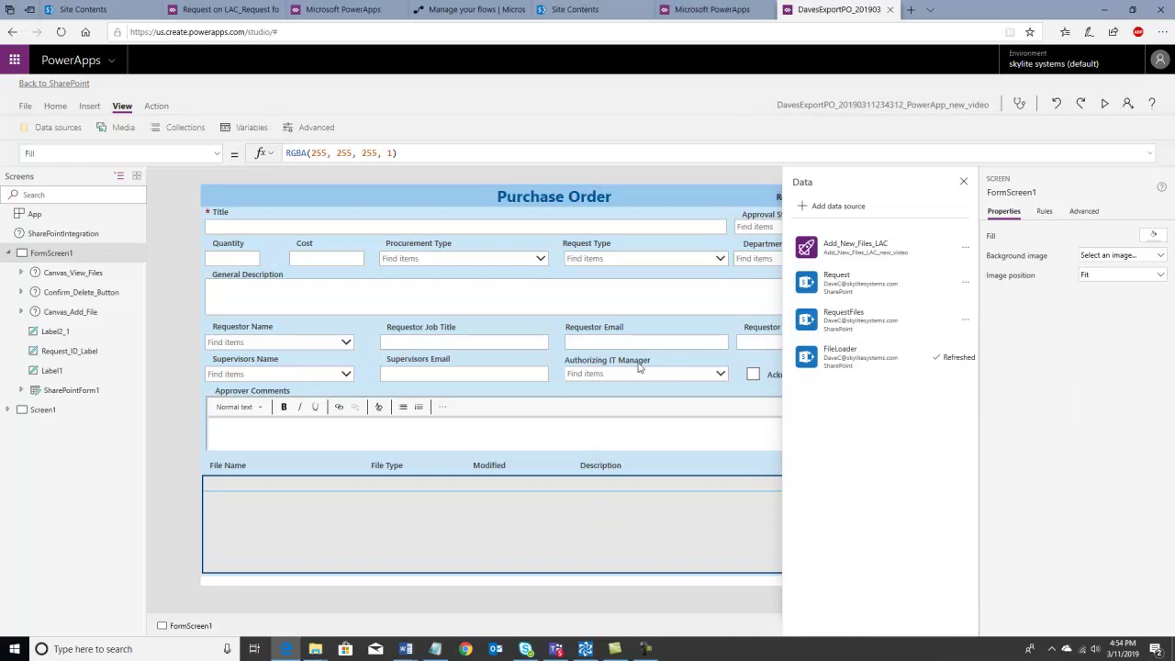
left_click(962, 182)
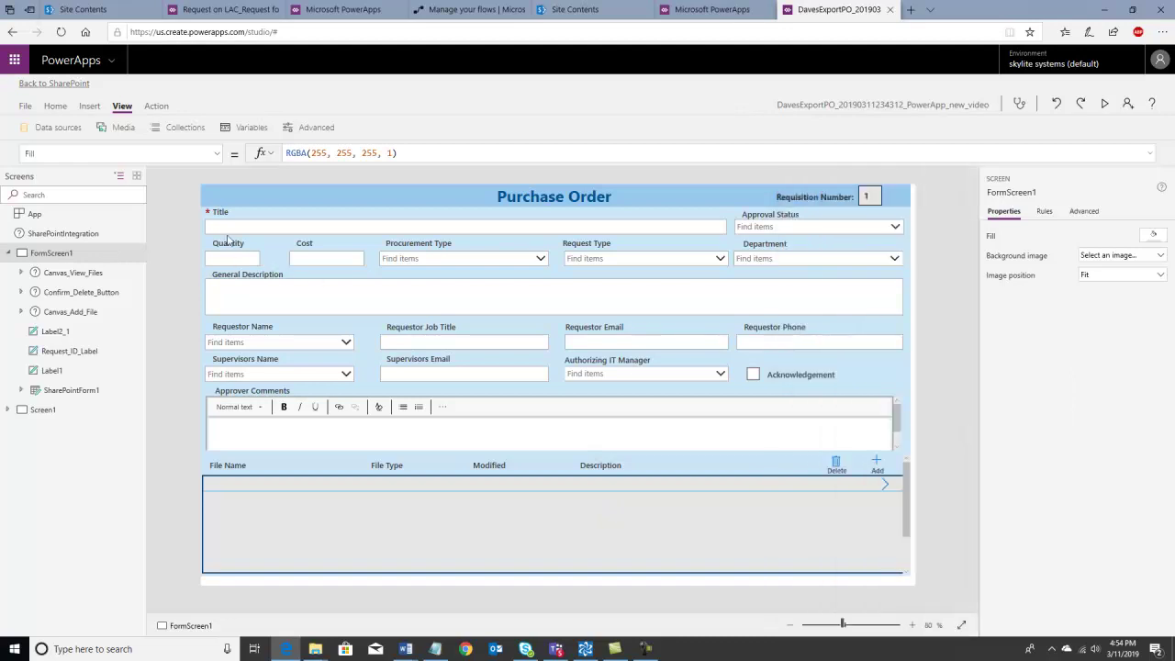
- Replace Title_Label's Parent.DisplayName formula with the literal text "Title" with a capital T
left_click(218, 217)
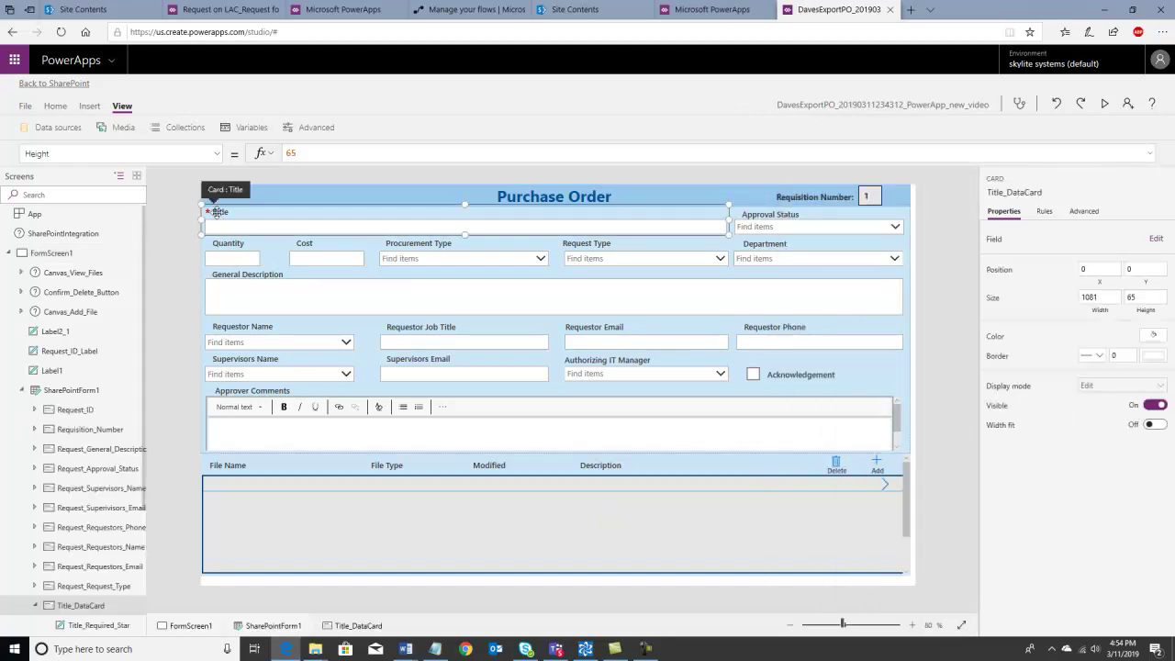
left_click(214, 213)
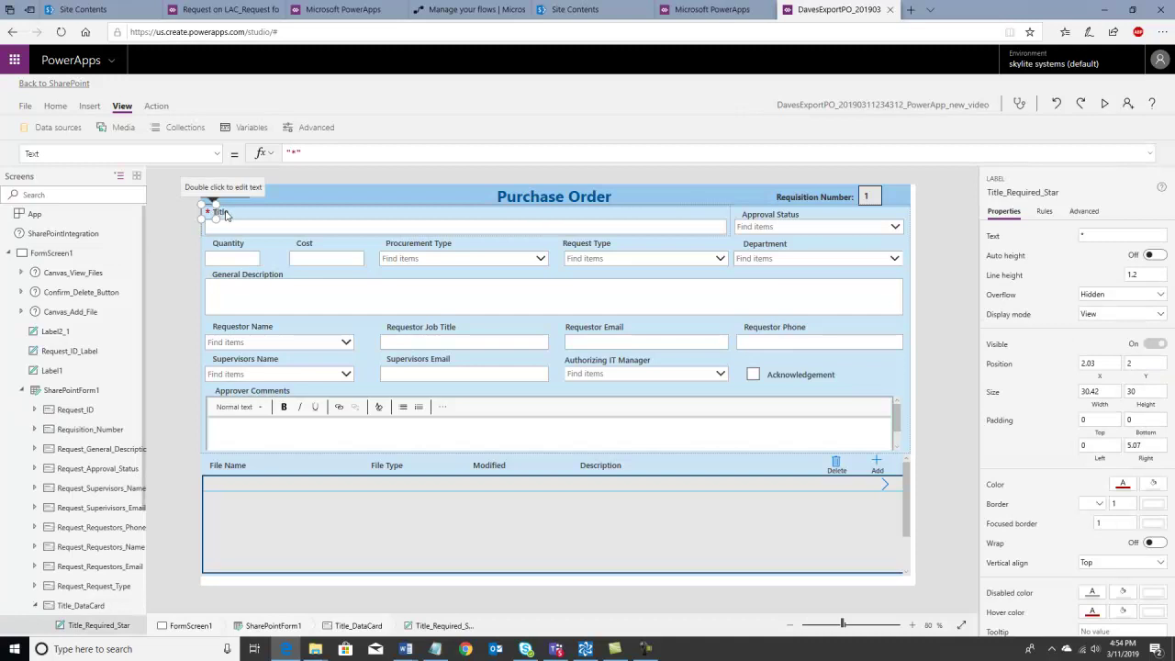
left_click(223, 212)
left_click_drag(390, 147, 285, 156)
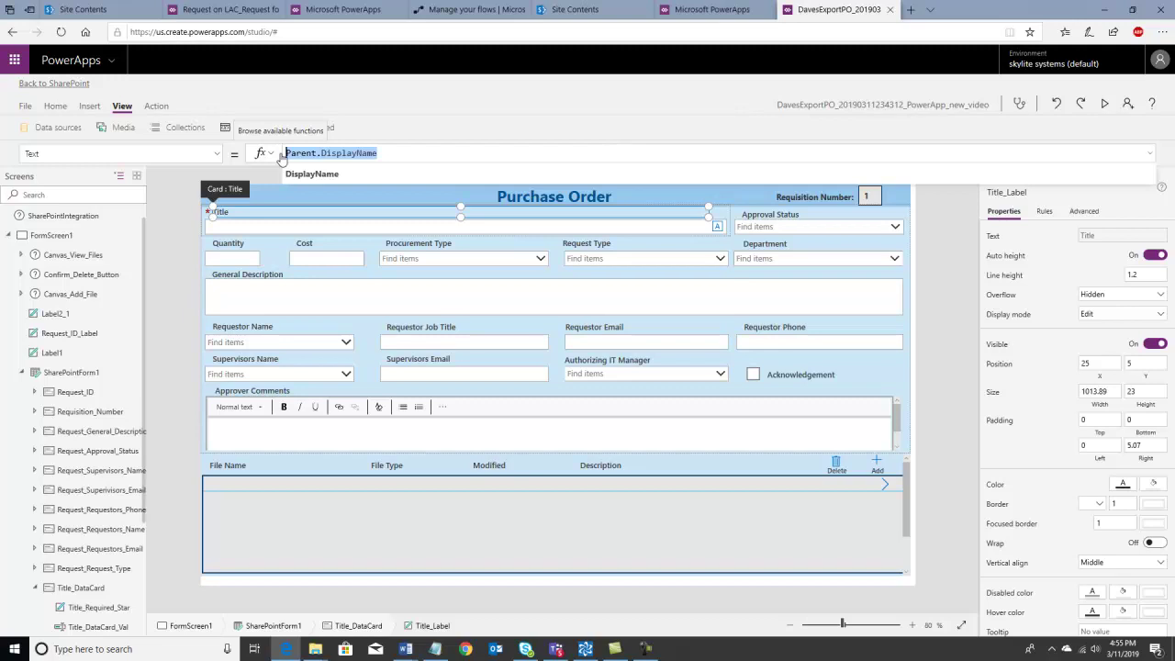
type("\"title\"")
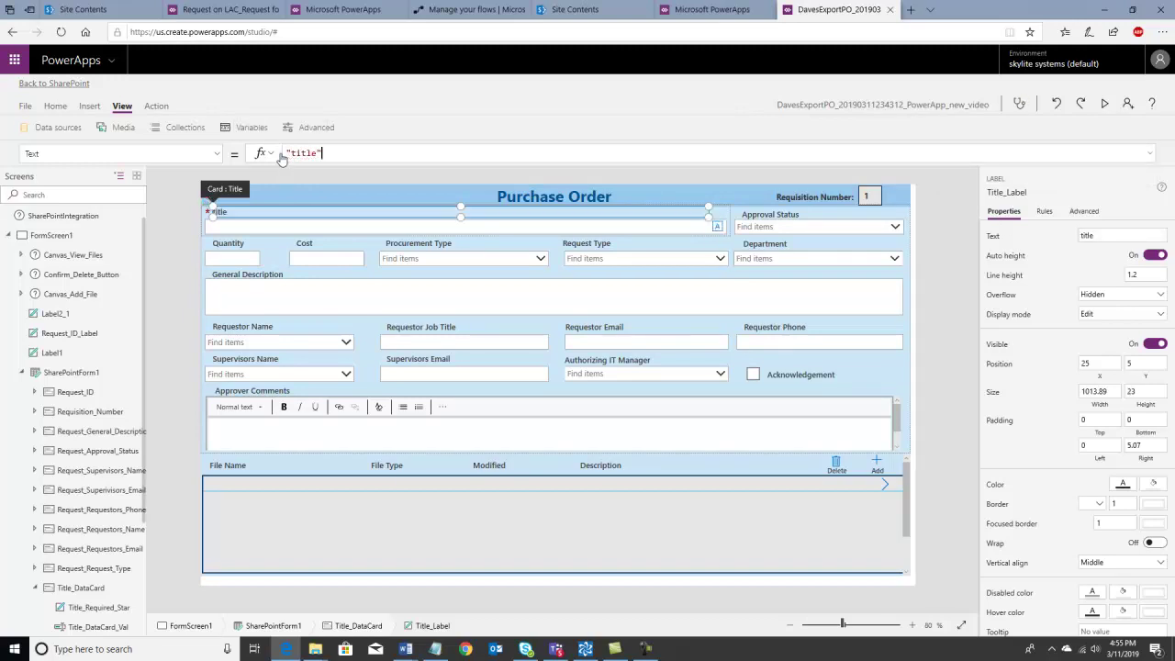
left_click(297, 153)
key("BackSpace")
key("BackSpace")
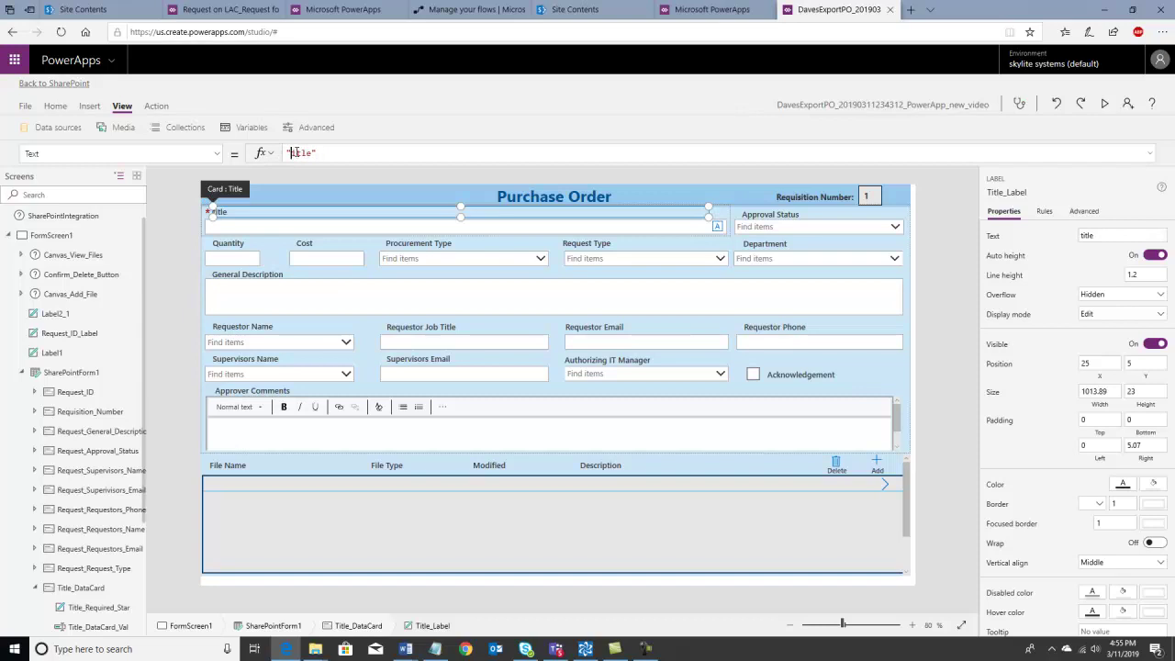
type("T")
- Save the app from the File menu, confirm Publish to SharePoint, and return to the form editor
left_click(26, 107)
left_click(161, 253)
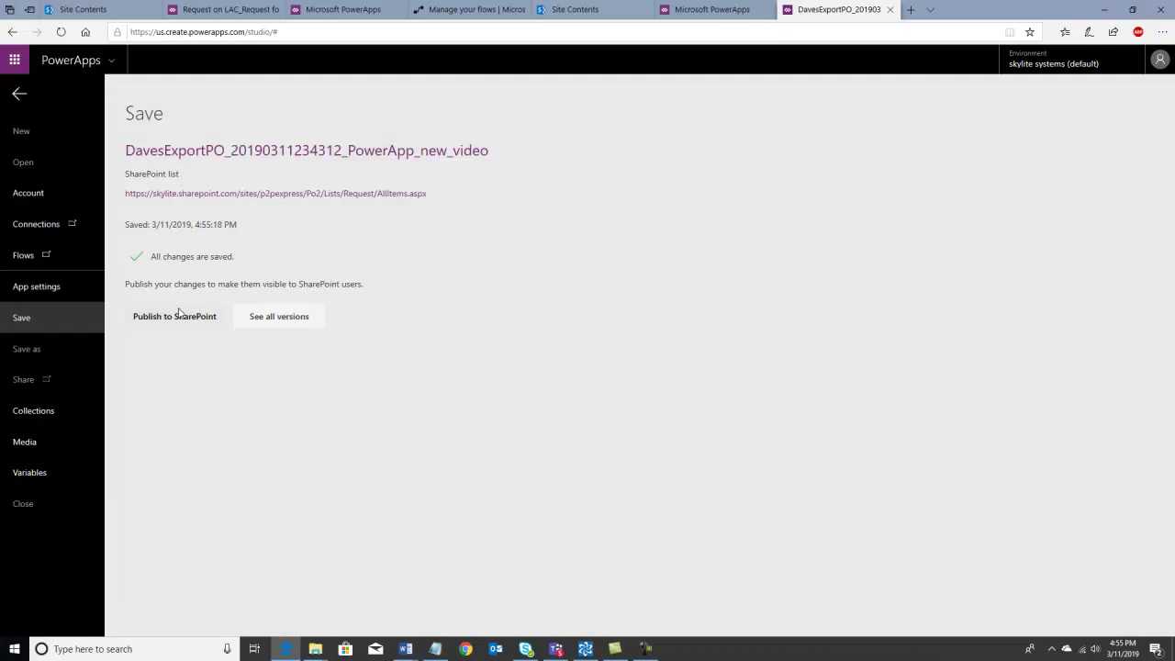
left_click(179, 314)
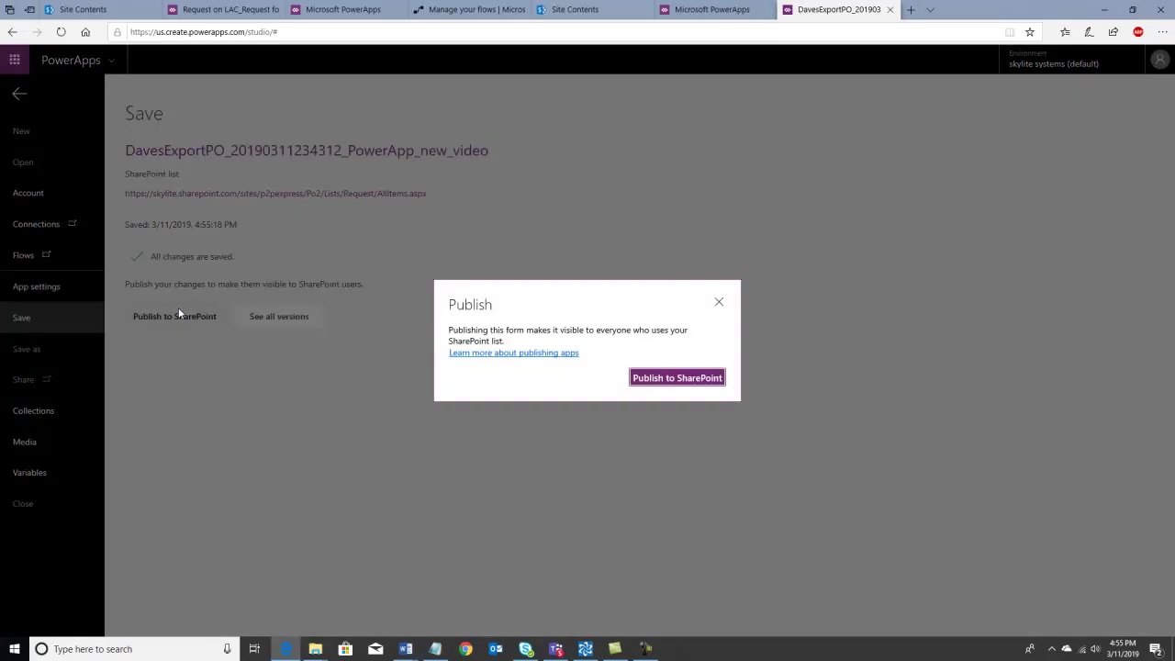
left_click(648, 379)
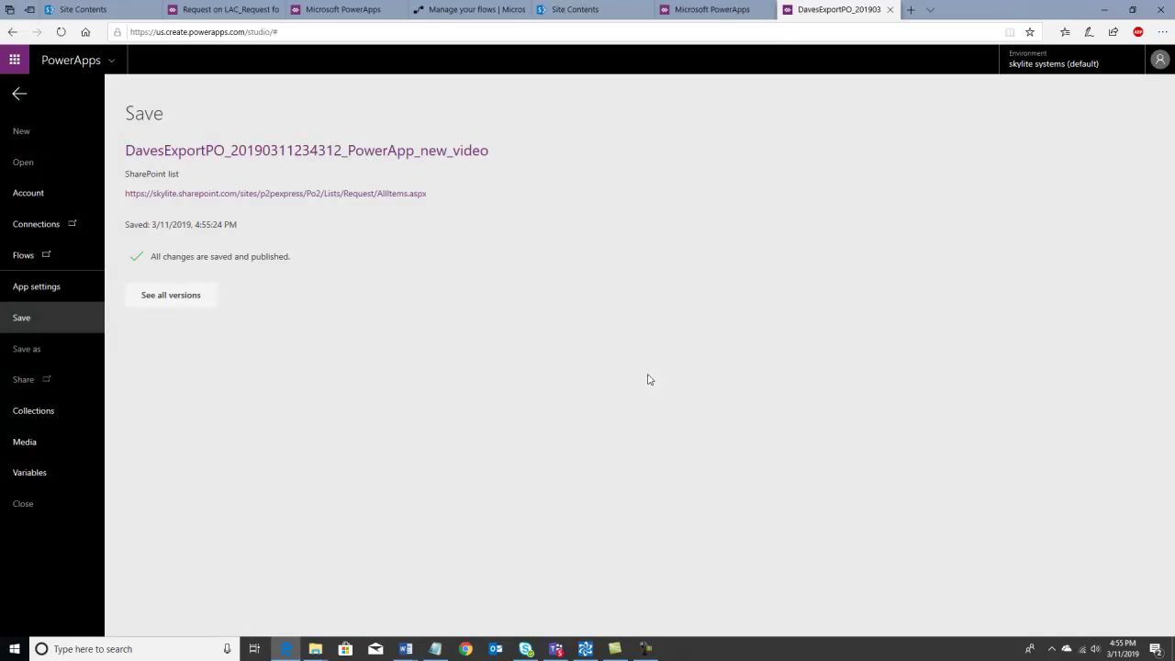
left_click(16, 96)
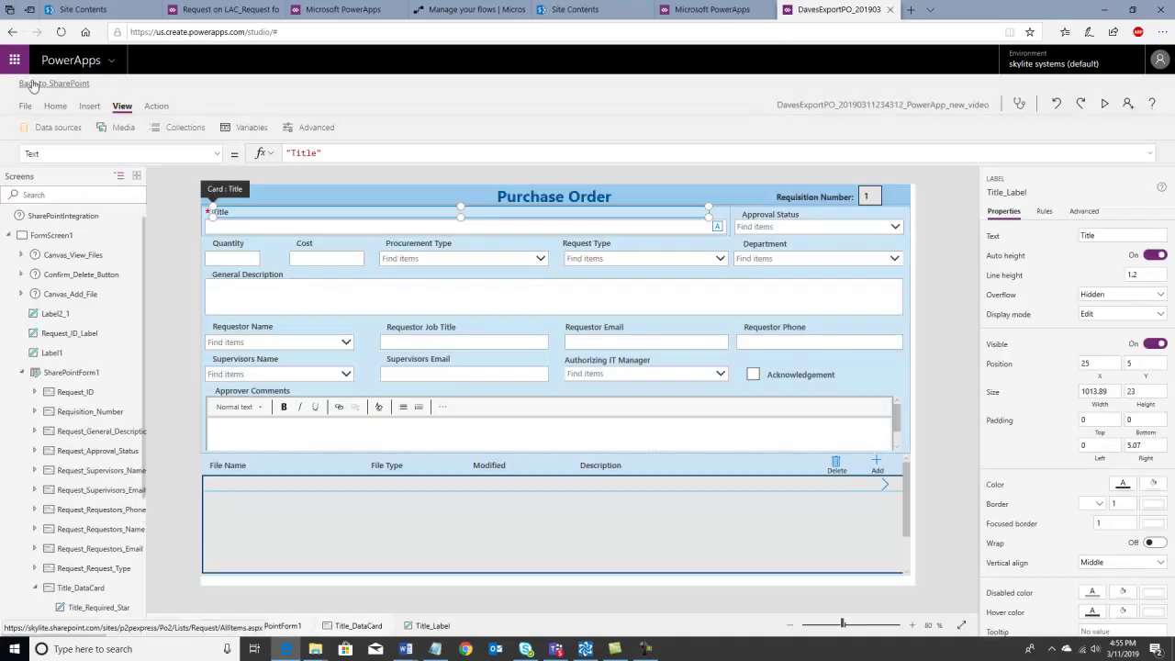
- Return to SharePoint and open the PO2 site's Request list through Site contents
left_click(32, 85)
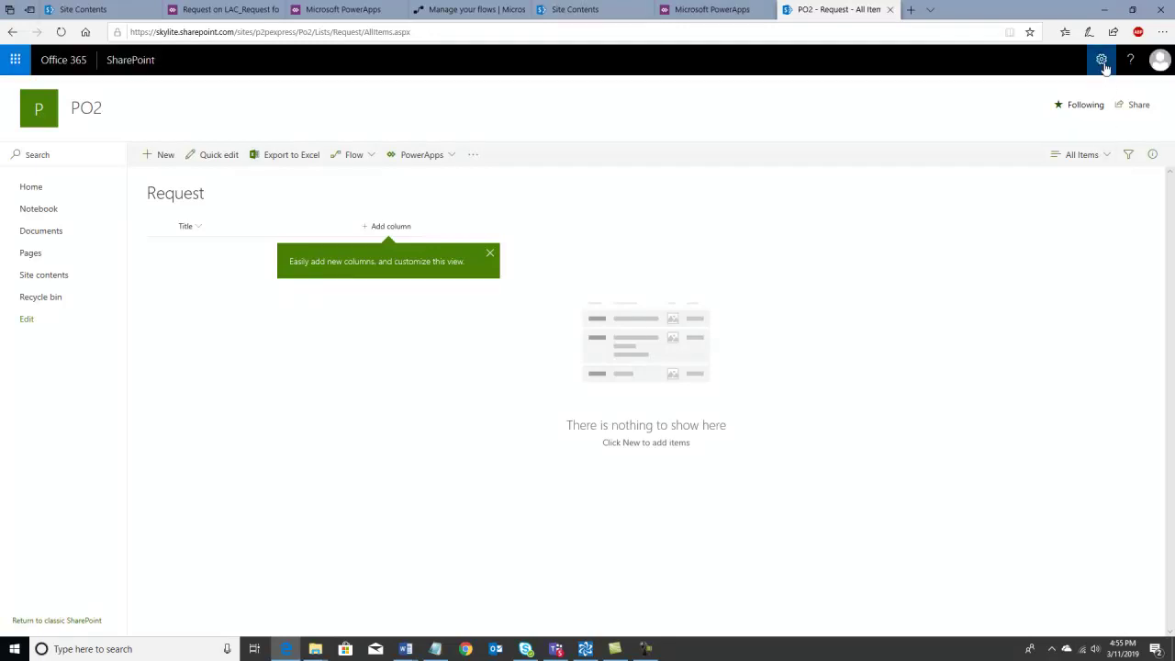
left_click(1103, 63)
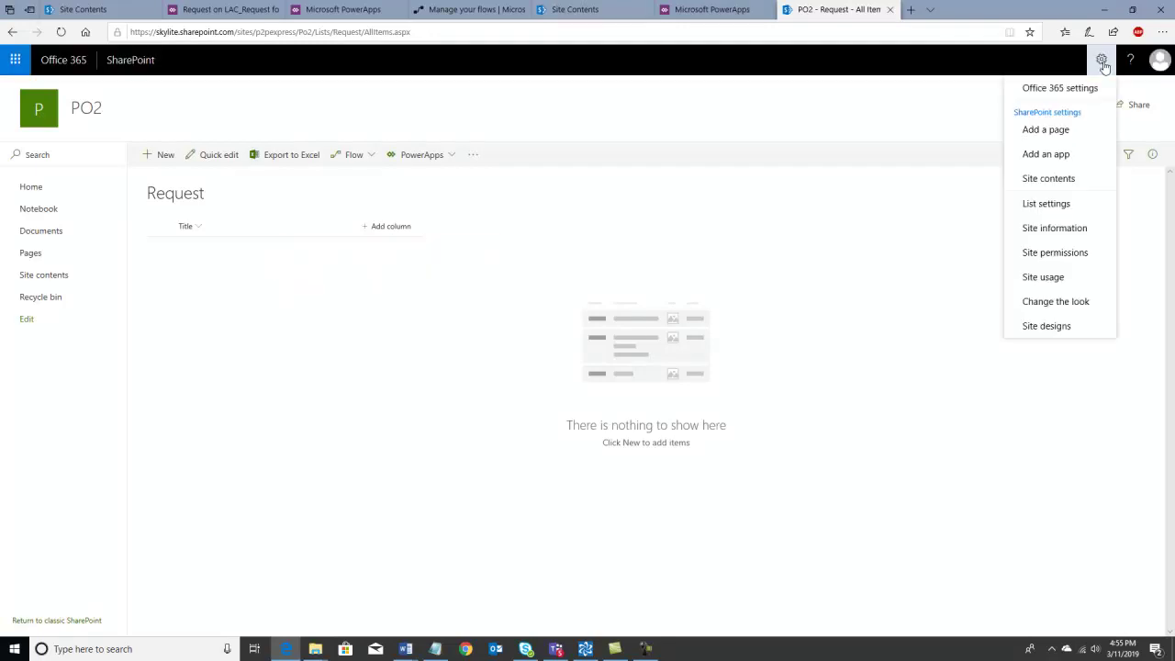
left_click(1078, 180)
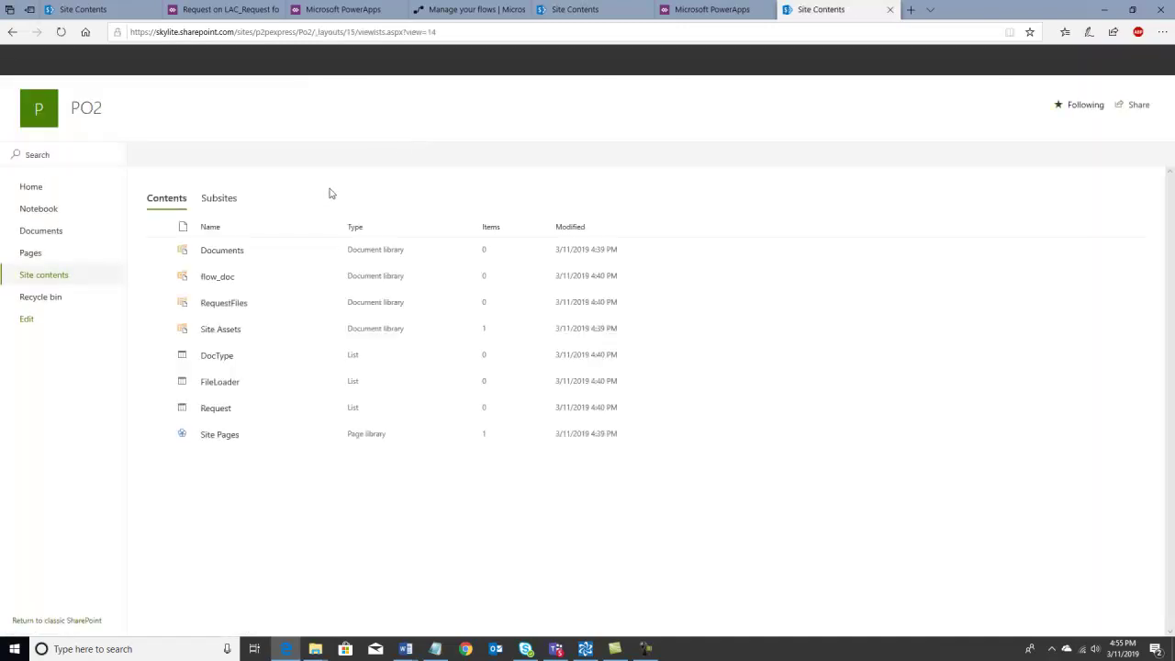
left_click(216, 409)
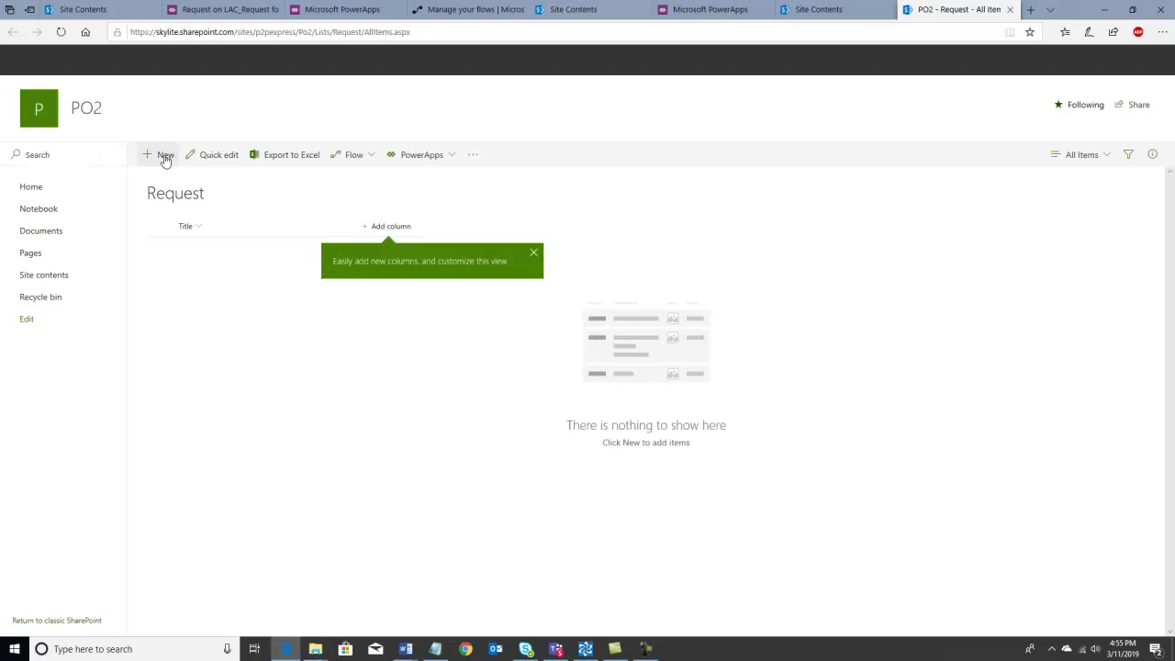
- Start a new Request item with Department HR and Request Type Exemption Request
left_click(165, 156)
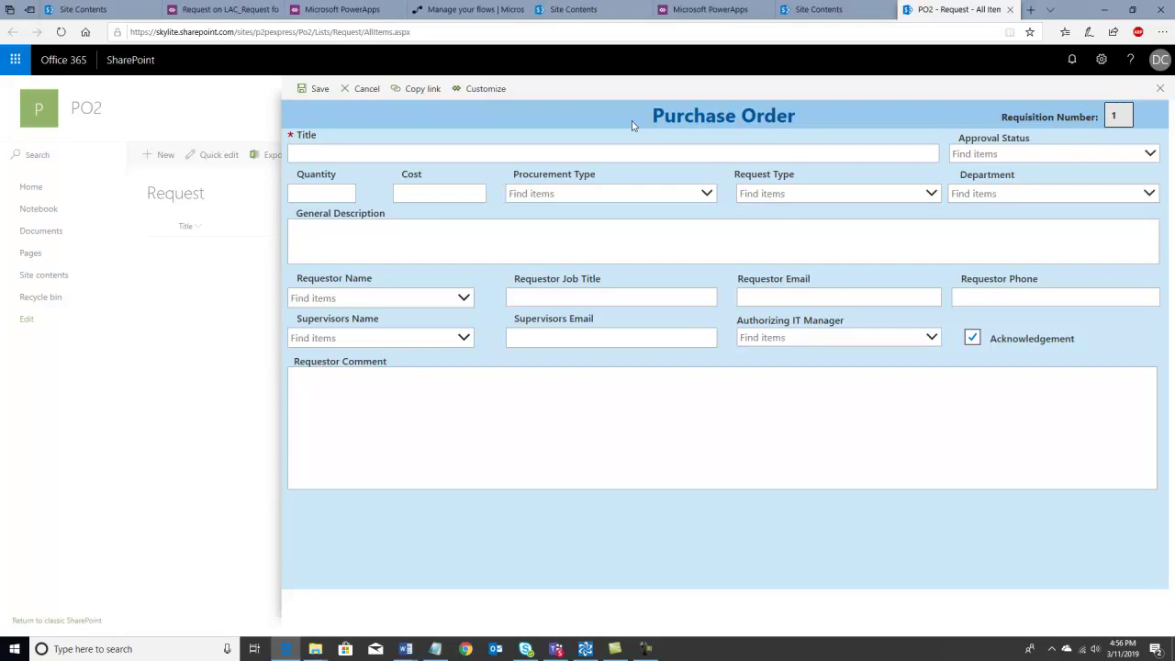
left_click(1148, 195)
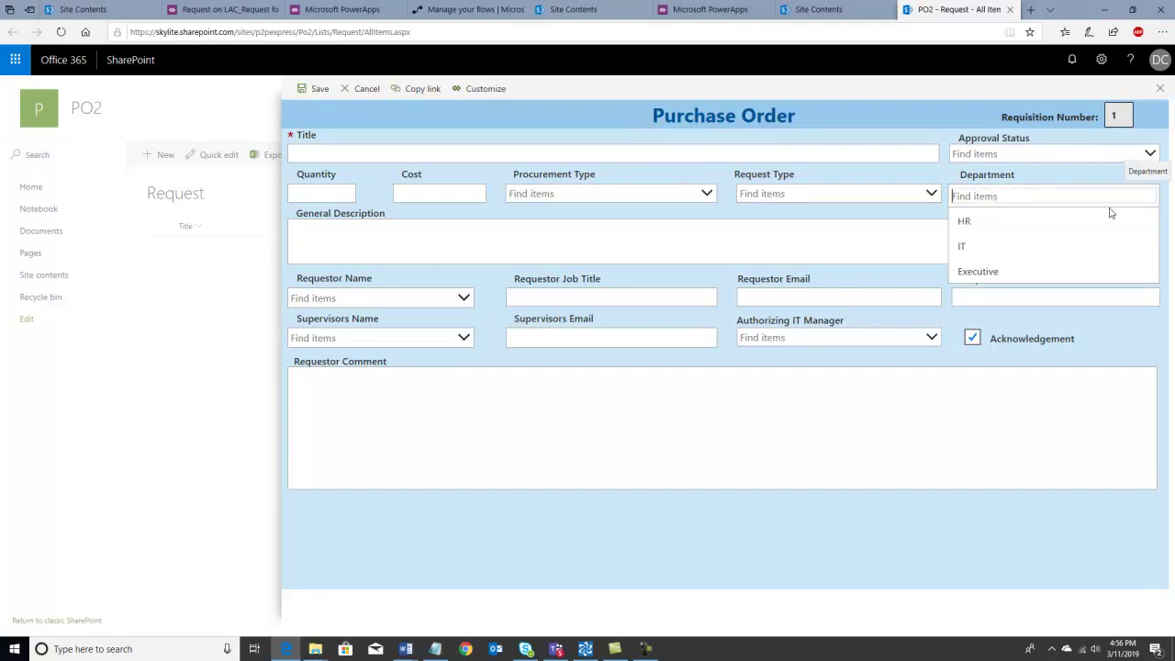
left_click(1015, 221)
left_click(930, 193)
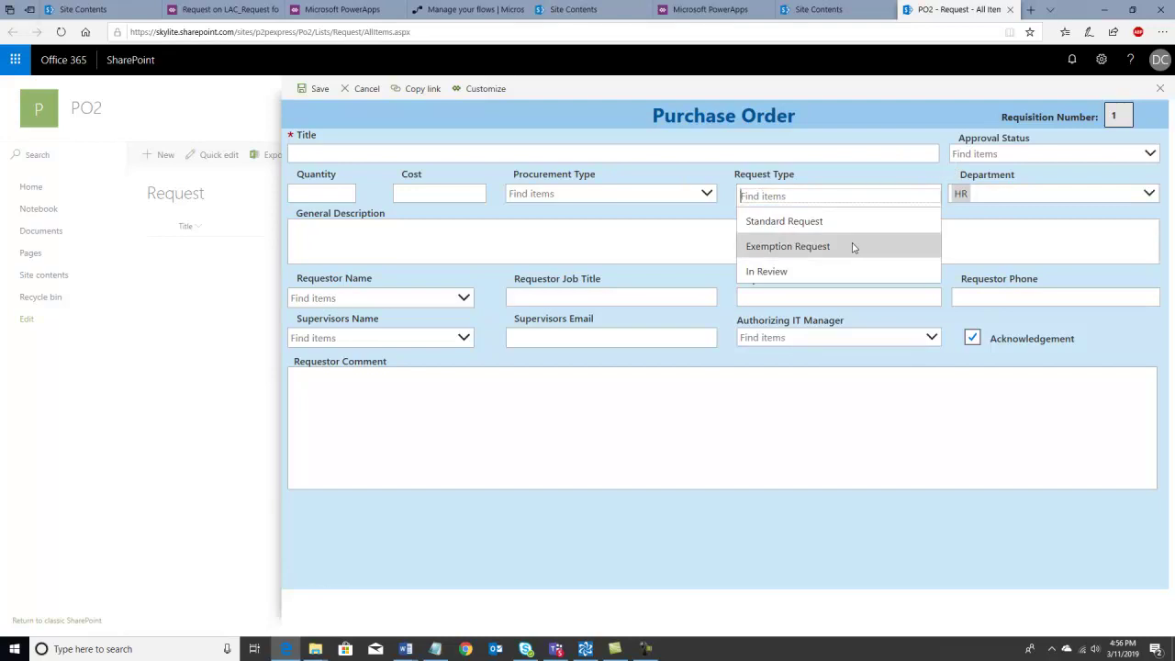
left_click(852, 247)
- Search for the requestor by name and select the matching person in Requestor Name
left_click(339, 299)
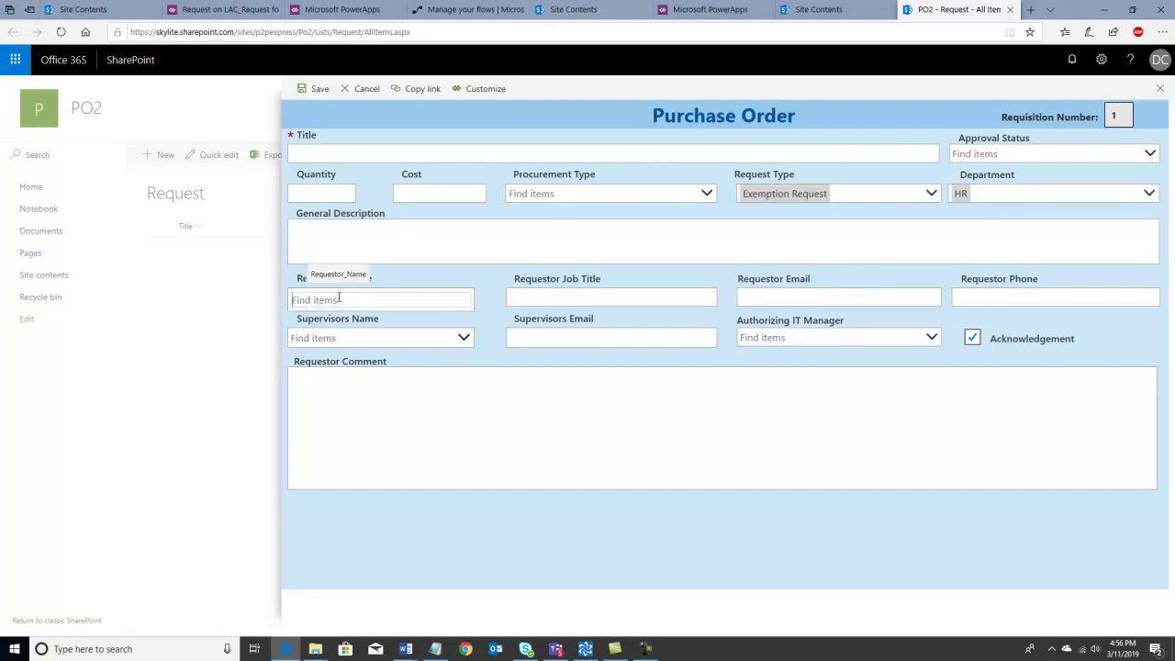
type("dave")
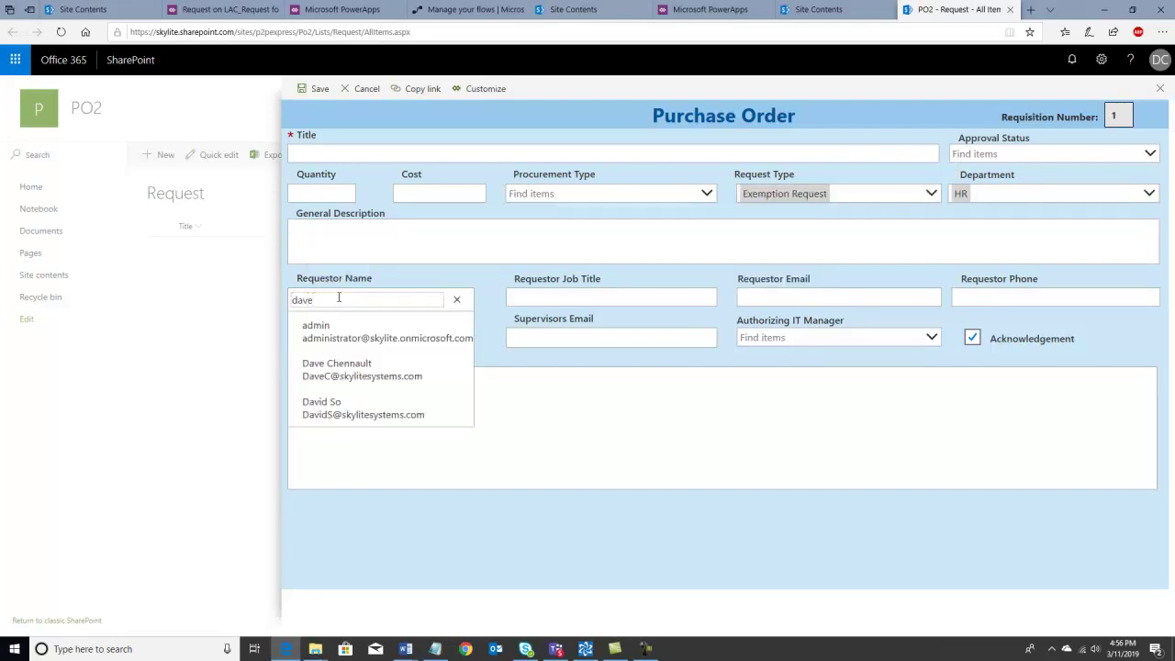
left_click(324, 371)
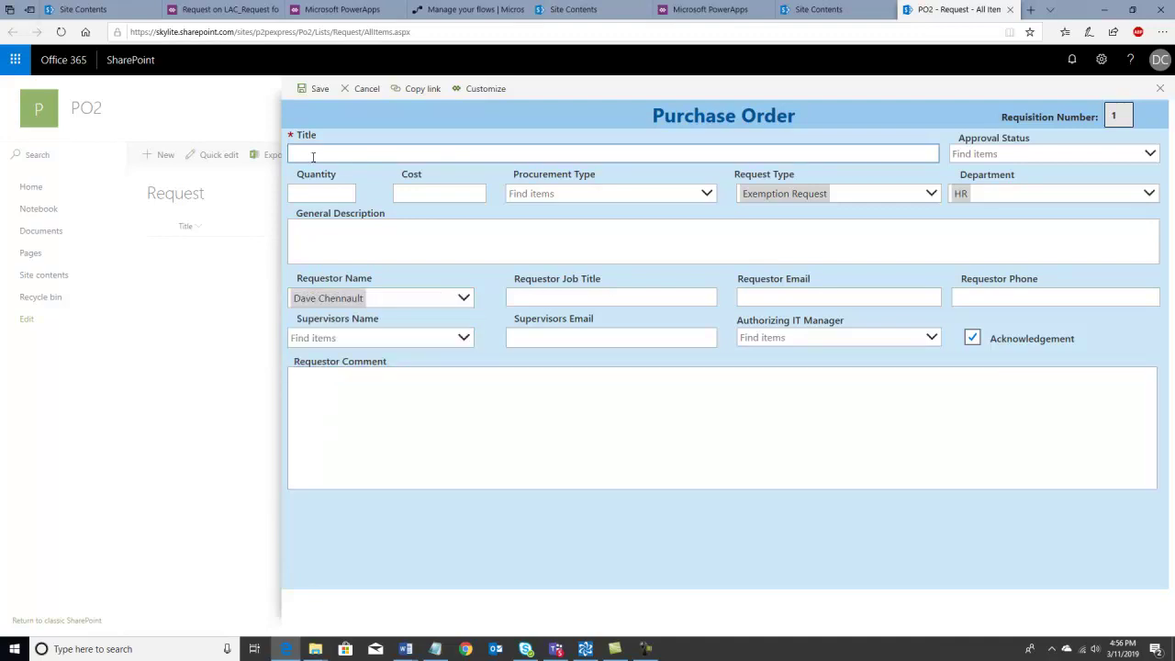
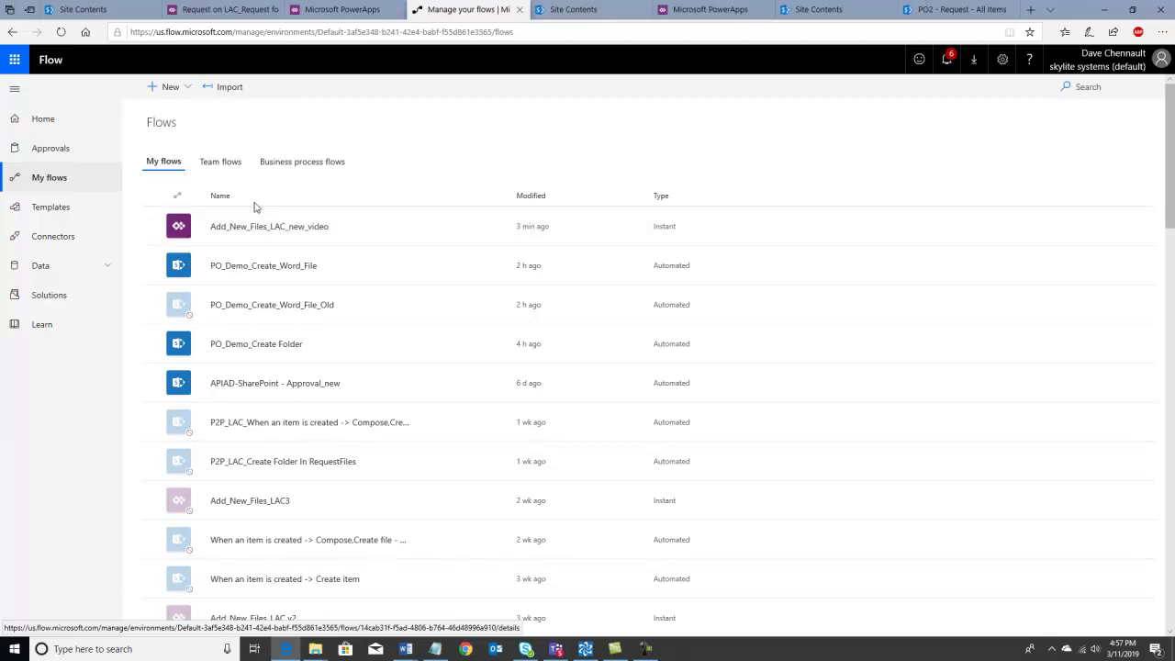
left_click(225, 92)
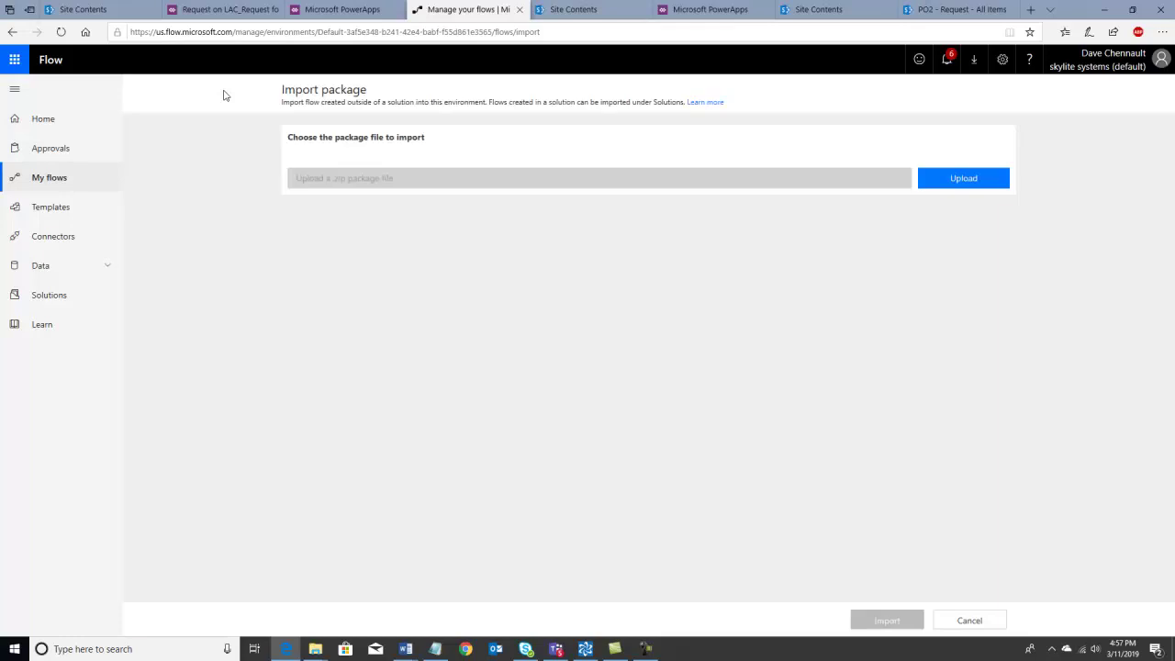
left_click(964, 180)
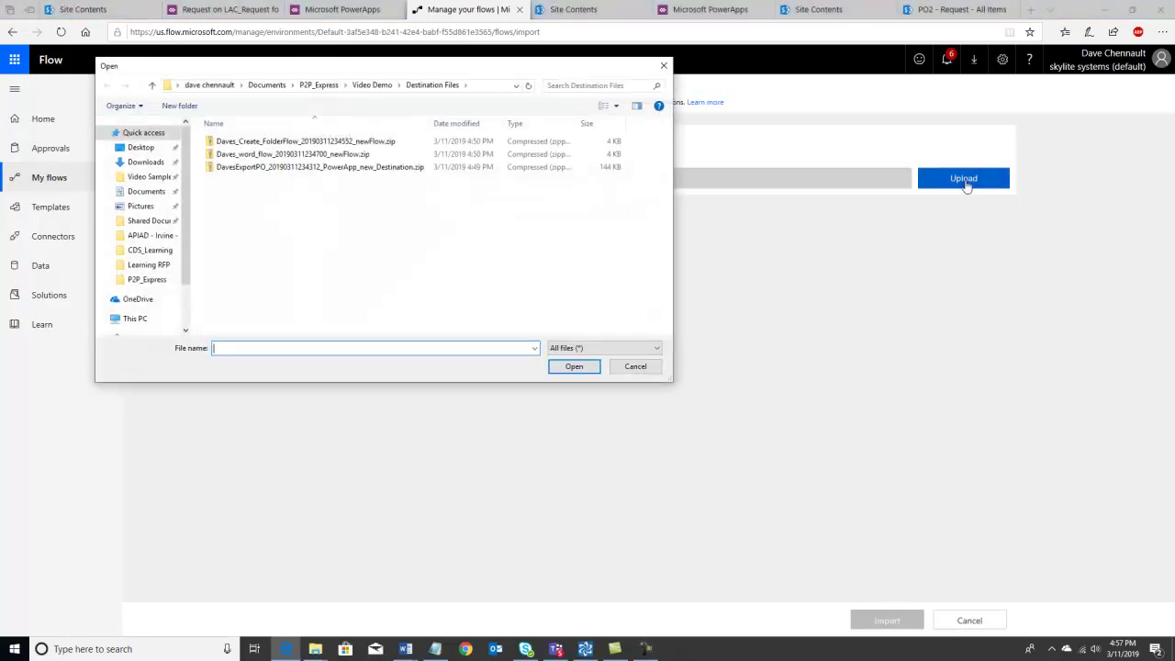
left_click(376, 86)
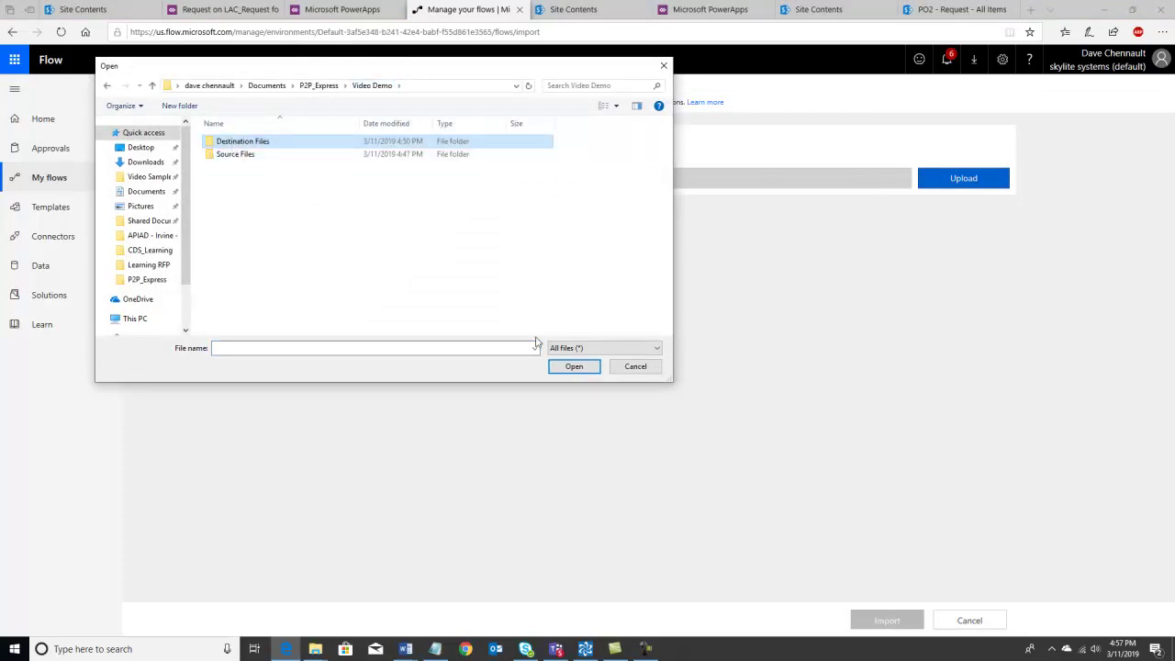
left_click(572, 366)
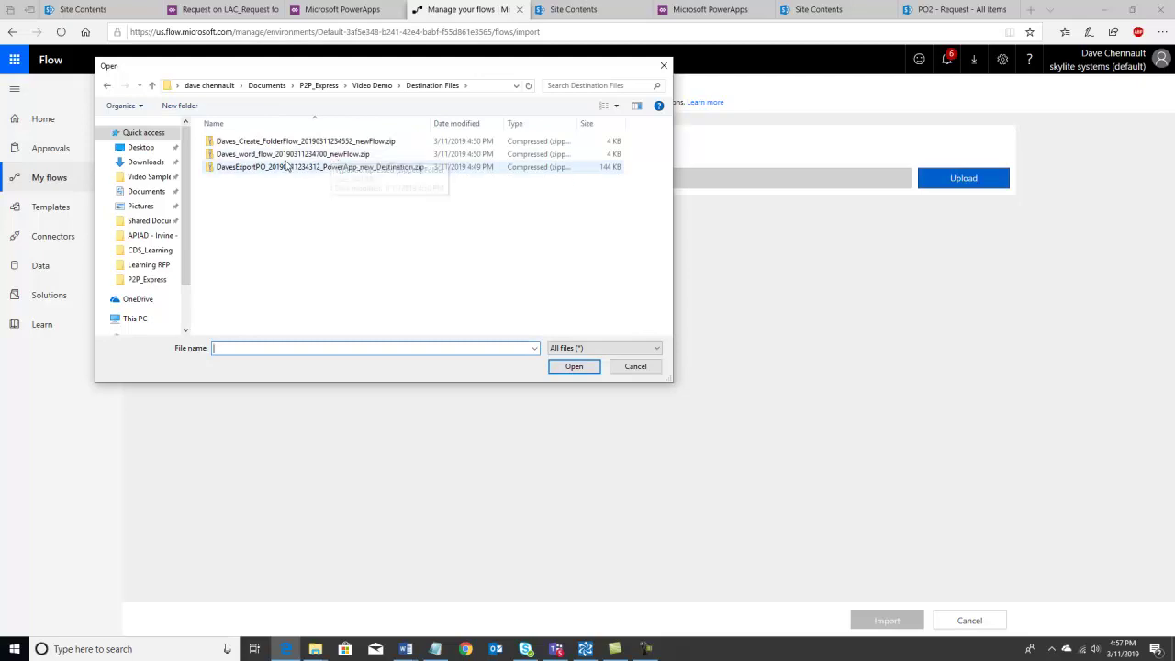
left_click(352, 158)
left_click(585, 368)
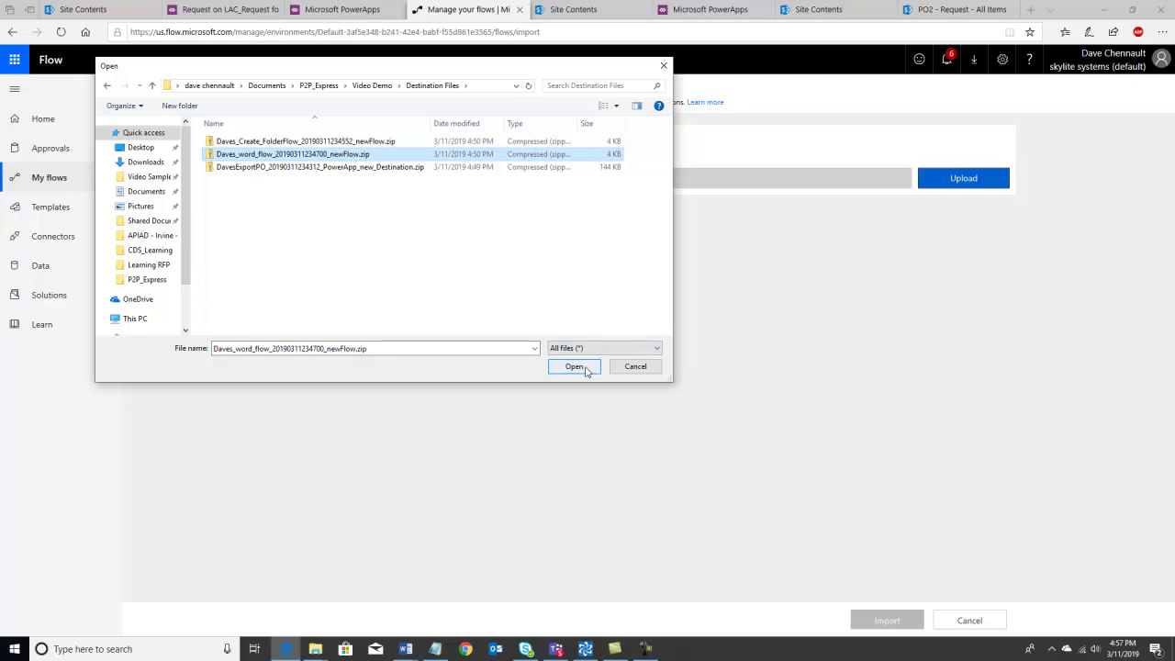
left_click(585, 369)
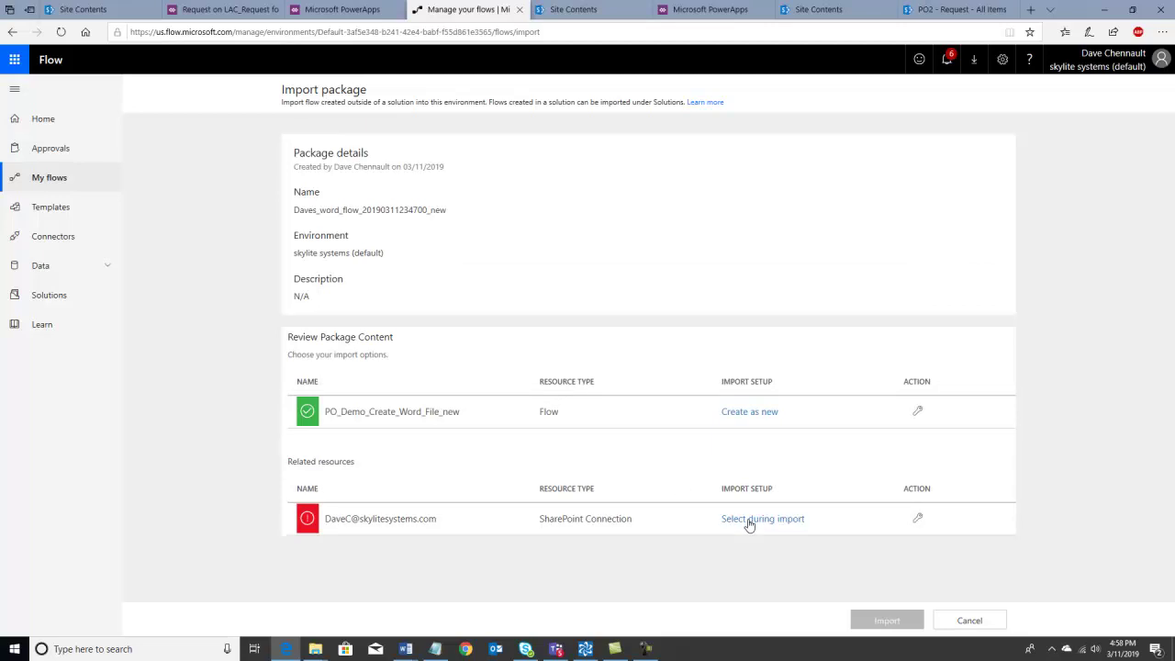
- Link PO_Demo_Create_Word_File_new to the existing SharePoint connection, import it, and open My flows
left_click(750, 521)
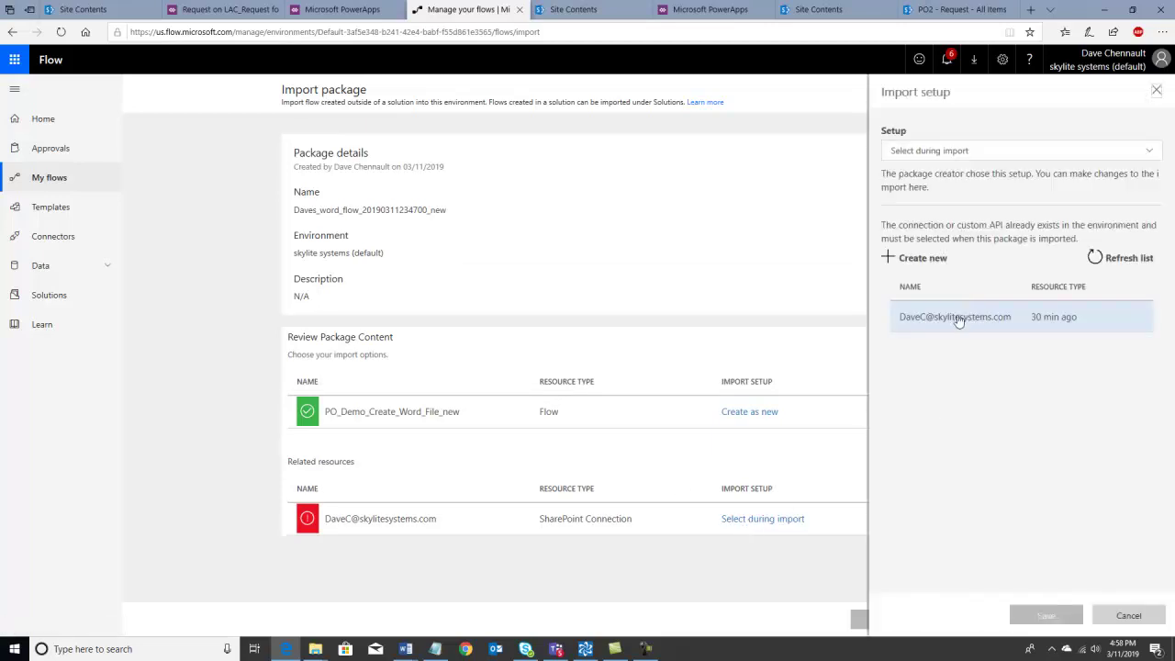
left_click(958, 319)
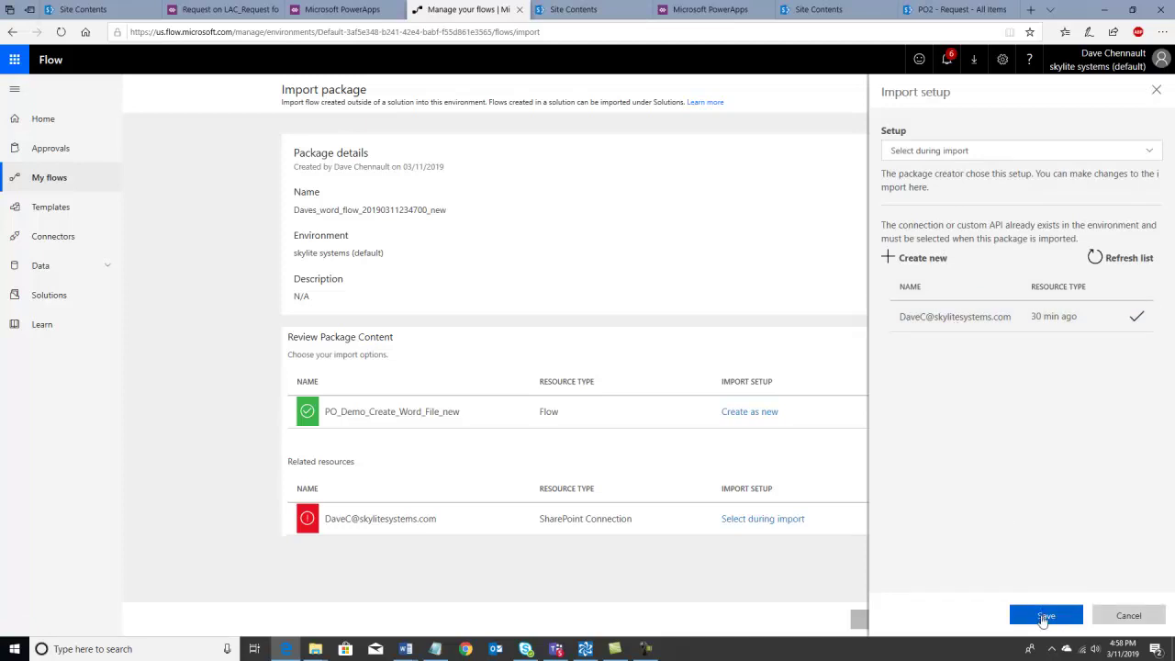
left_click(1044, 617)
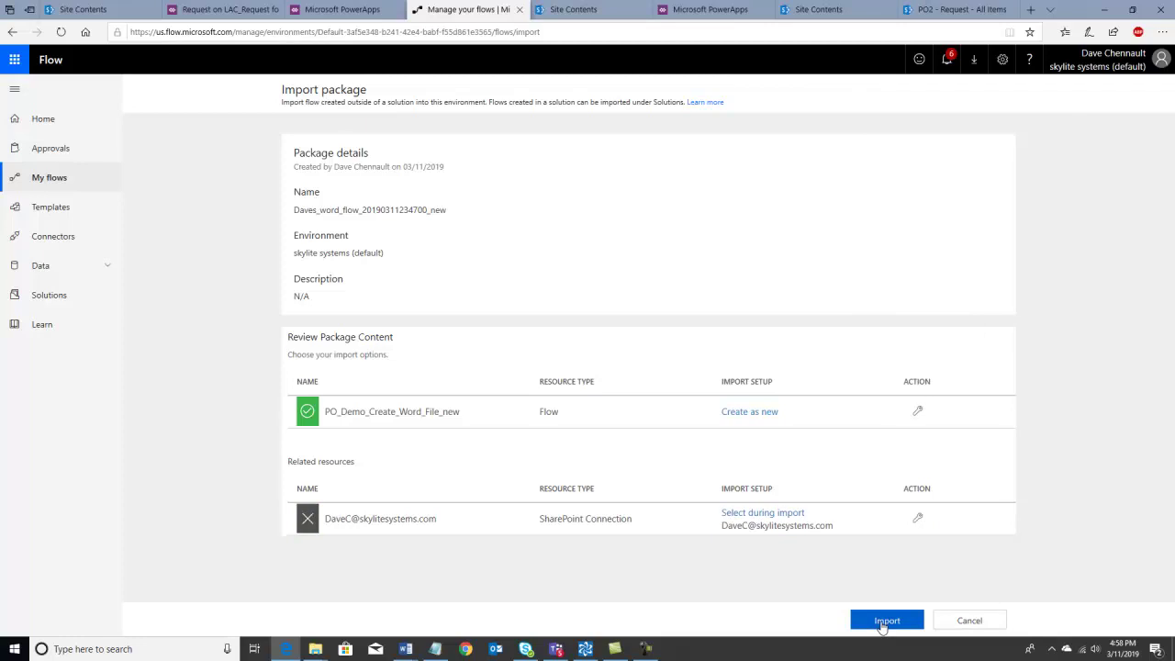
left_click(883, 625)
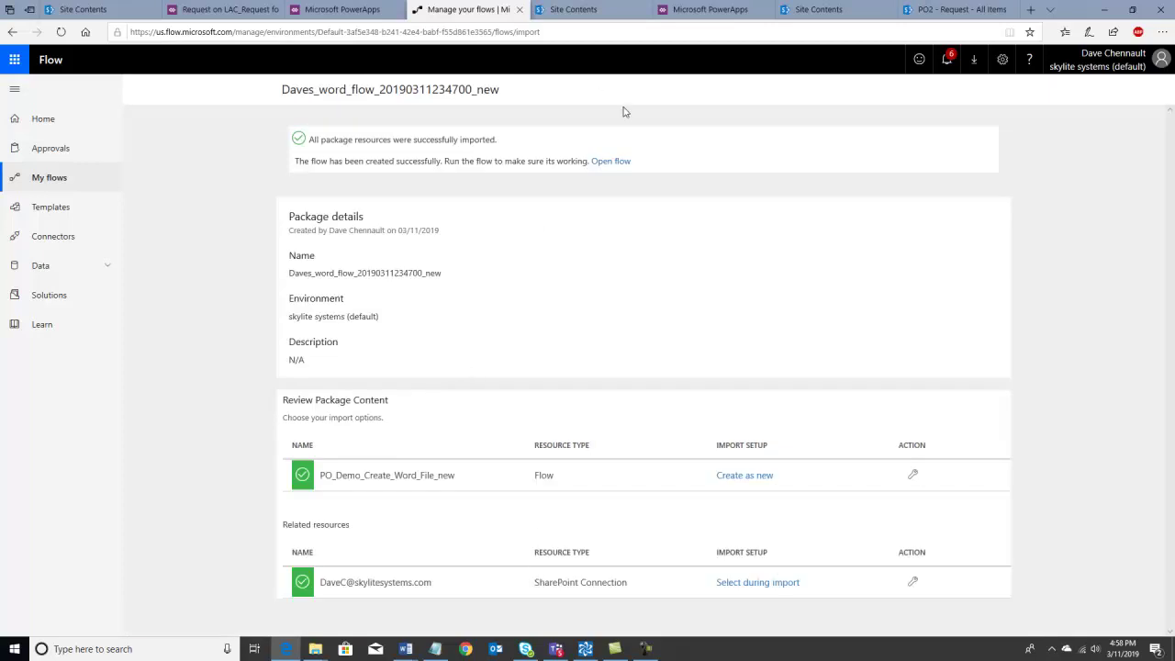
left_click(613, 161)
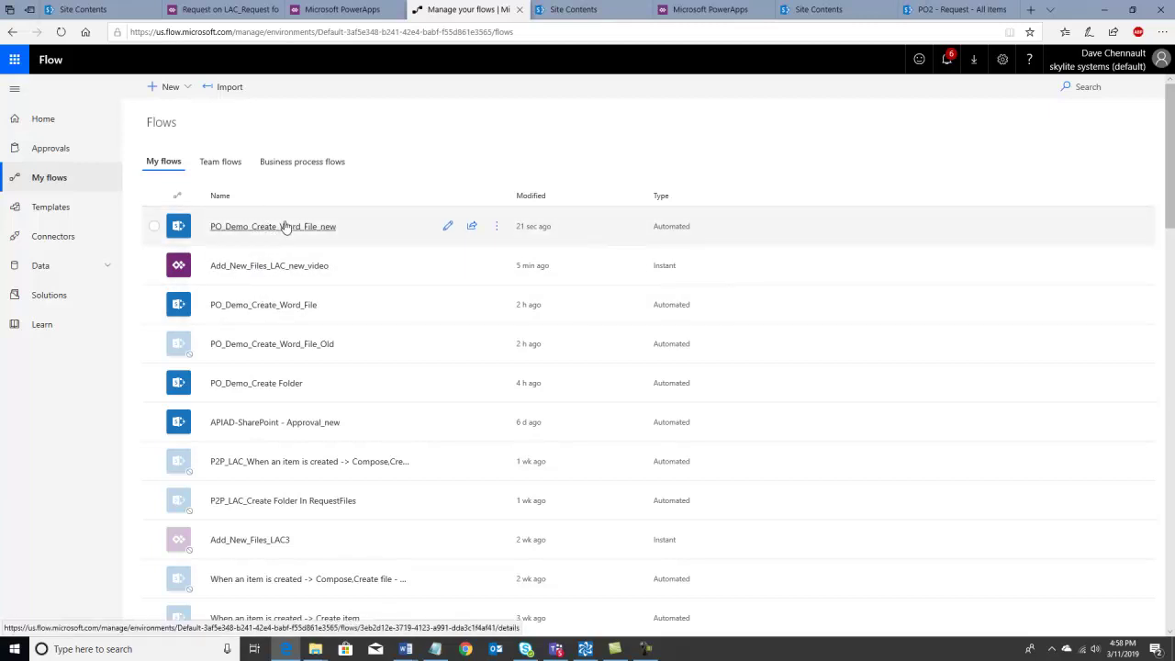
left_click(228, 91)
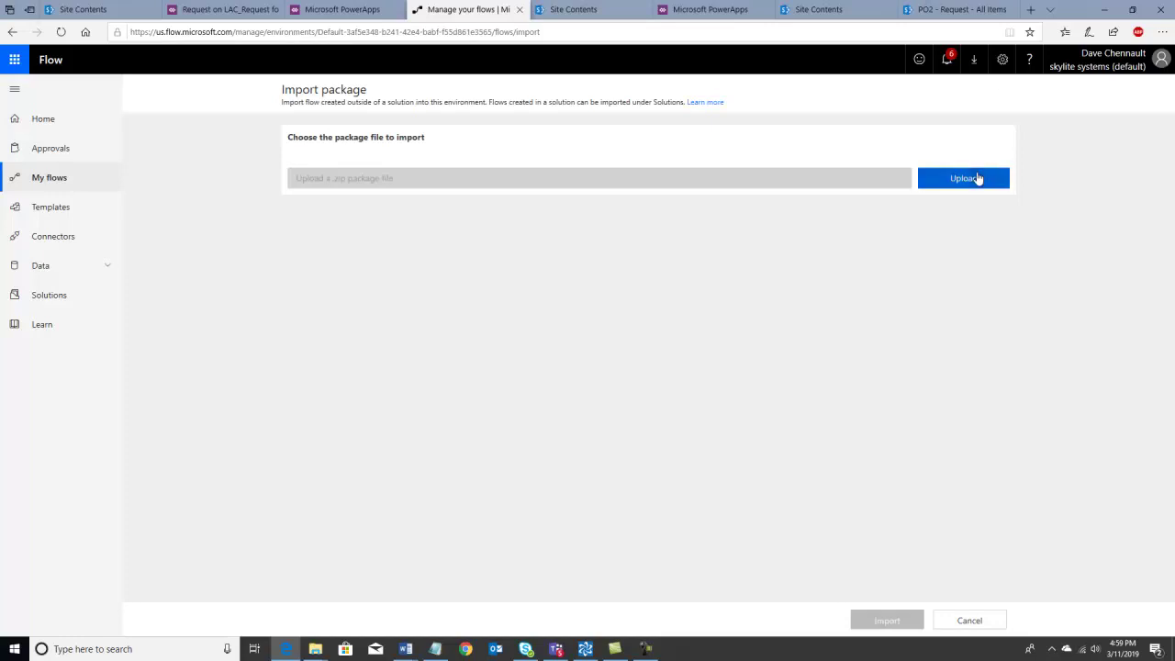
left_click(979, 178)
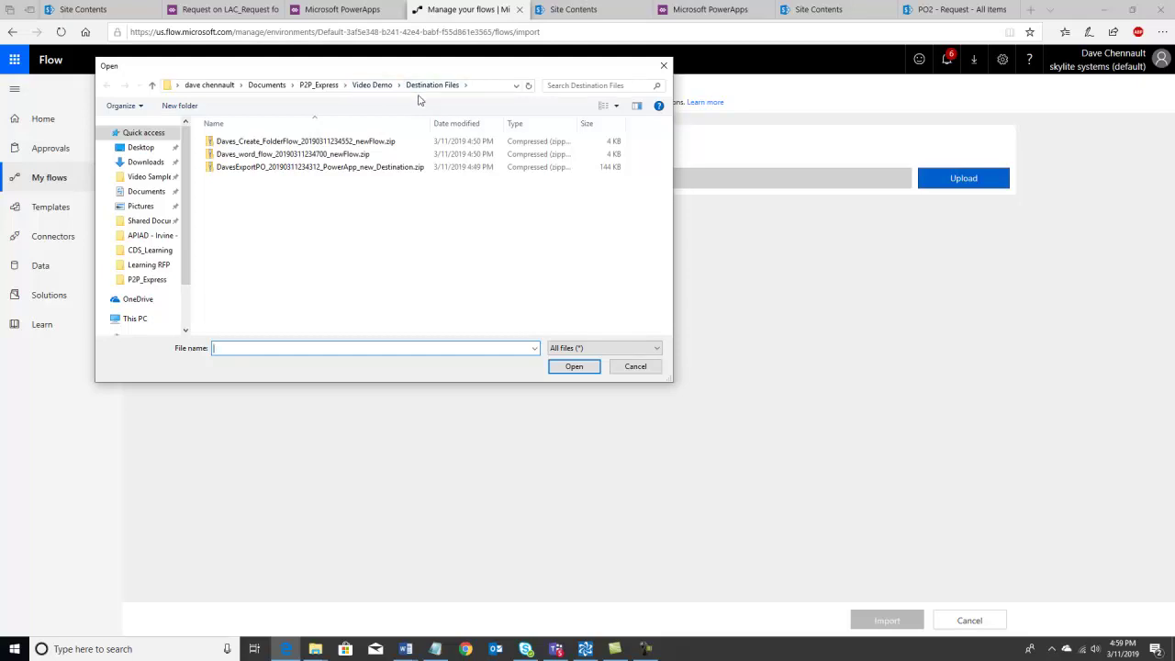
left_click(335, 142)
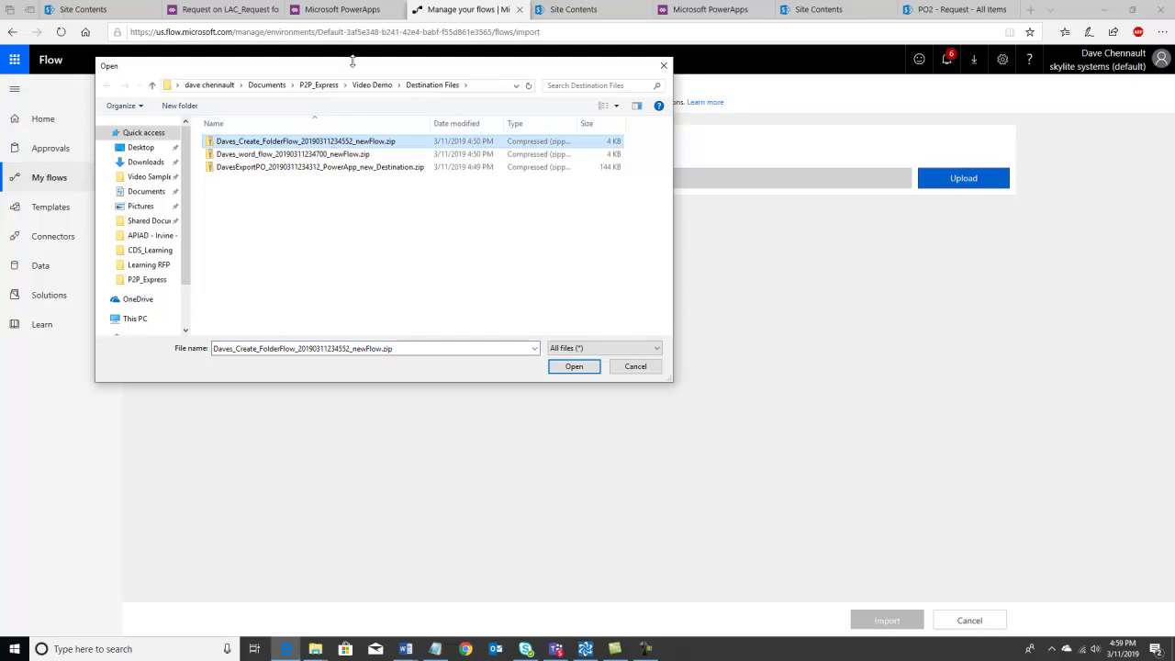
left_click_drag(350, 71, 413, 120)
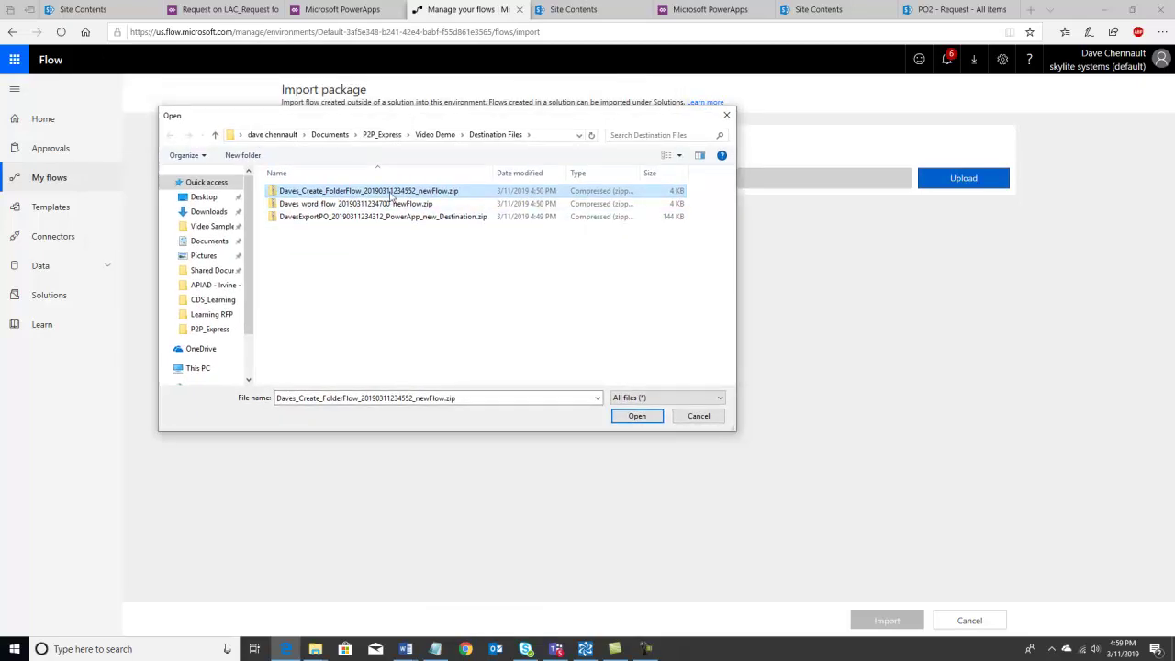
left_click(637, 416)
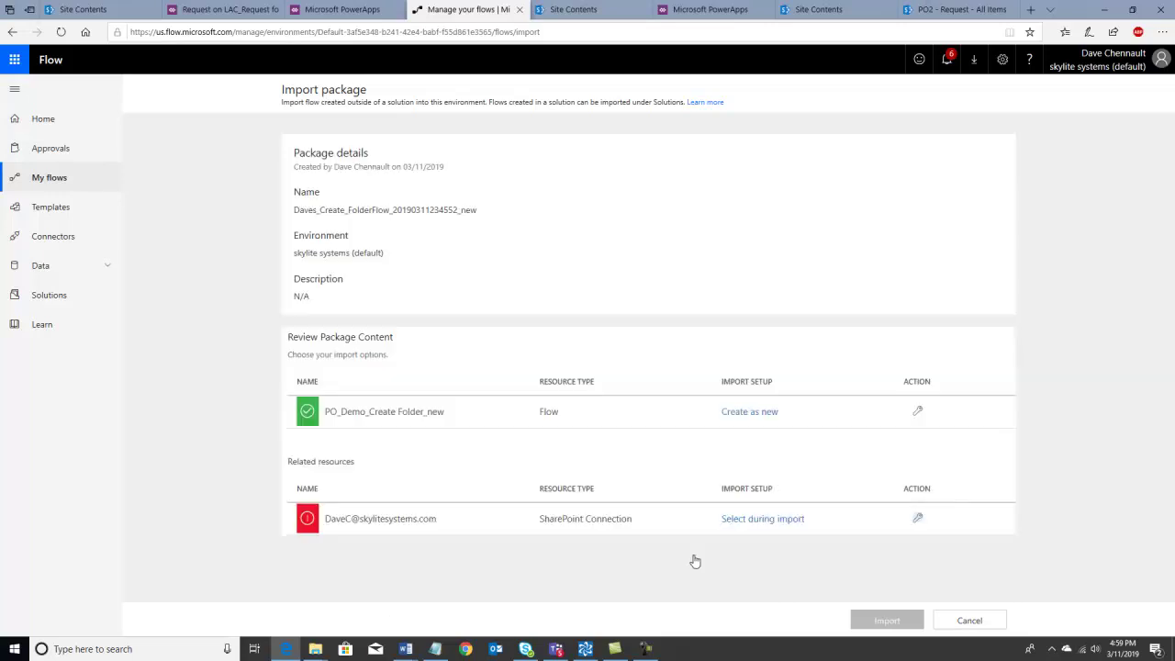
- Assign the existing SharePoint connection and import PO_Demo_Create Folder_new
left_click(744, 521)
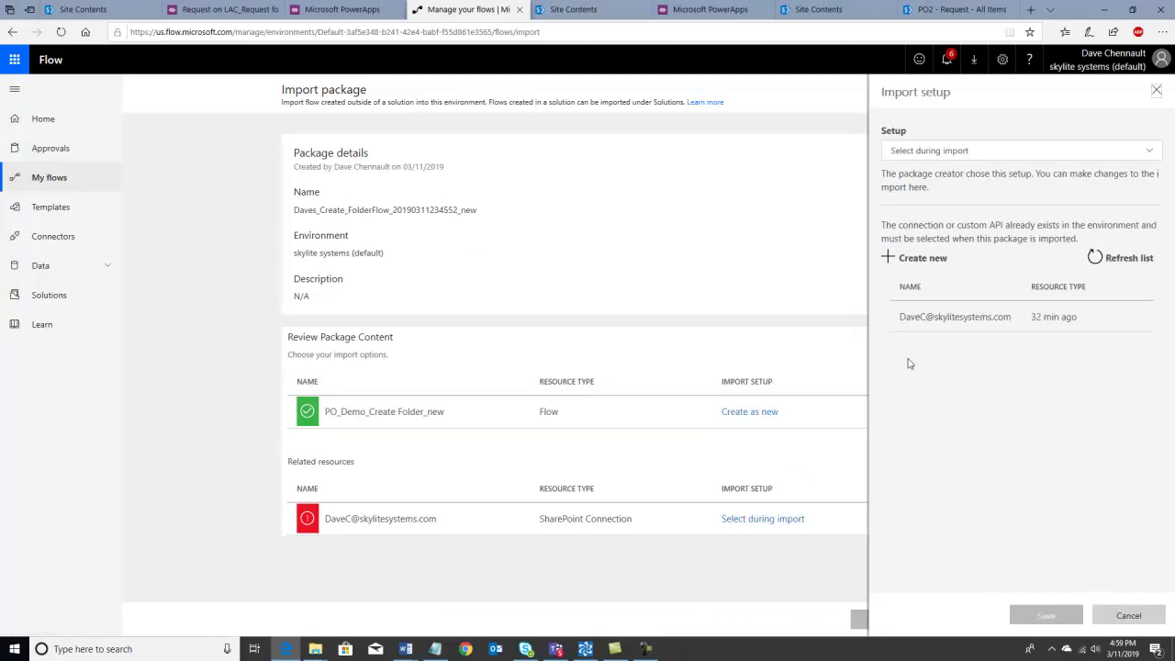
left_click(920, 318)
left_click(1027, 616)
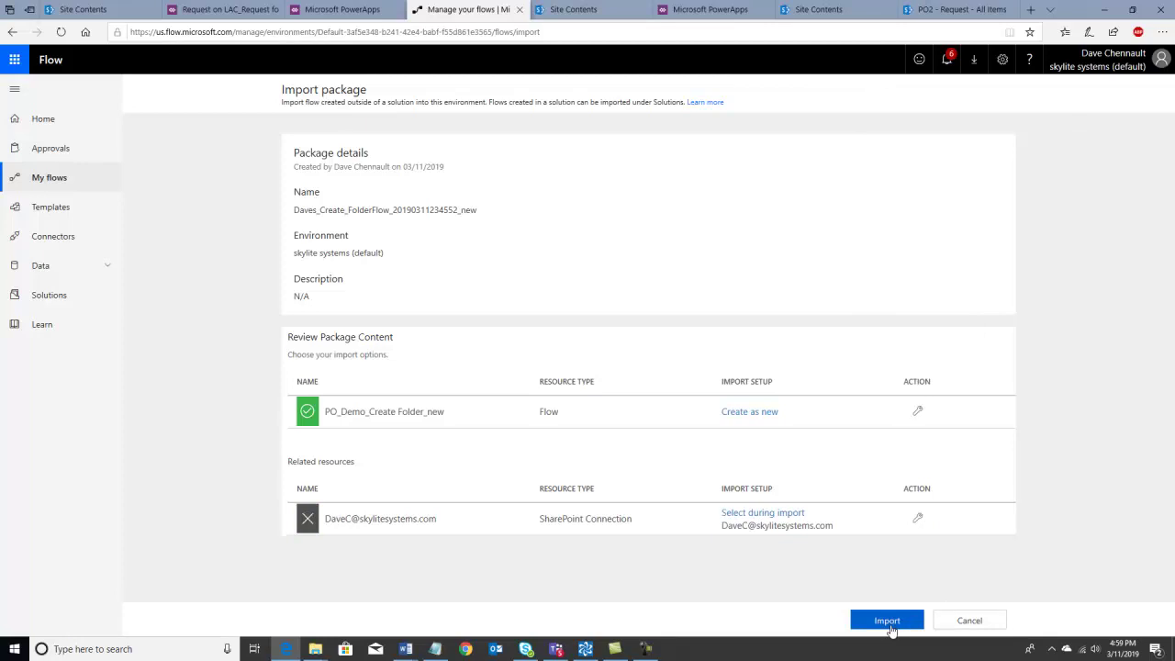
left_click(887, 621)
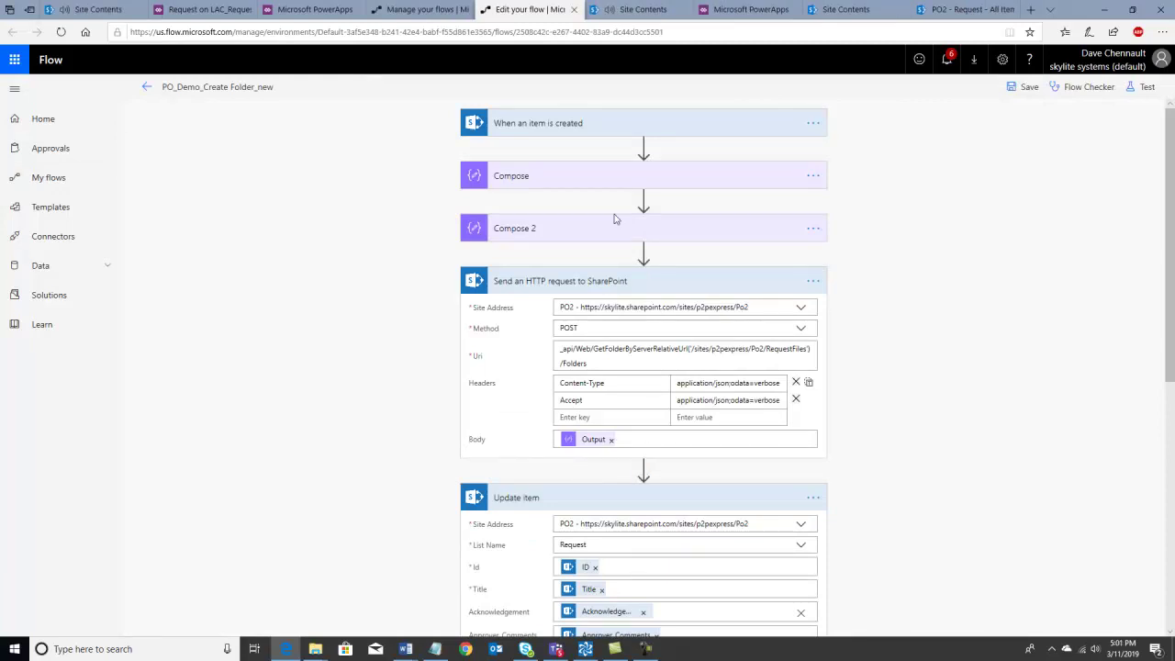
- Inspect the trigger and Compose's concat of Title, ' - ID - ' and ID, then expand Compose 2
left_click(595, 129)
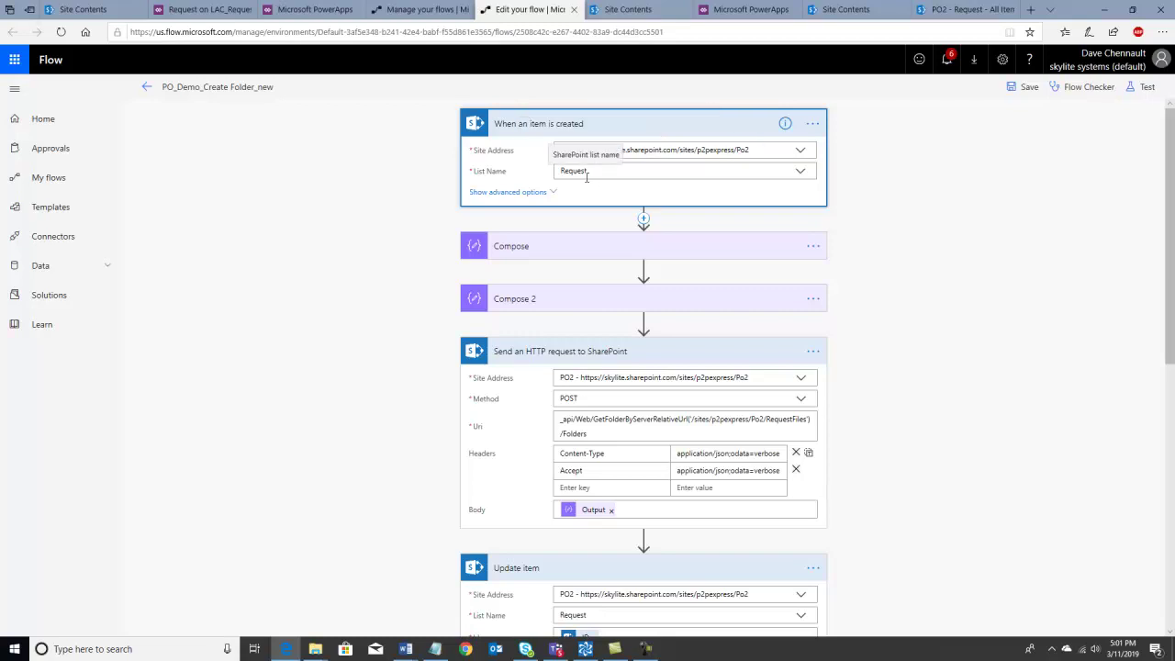
left_click(576, 247)
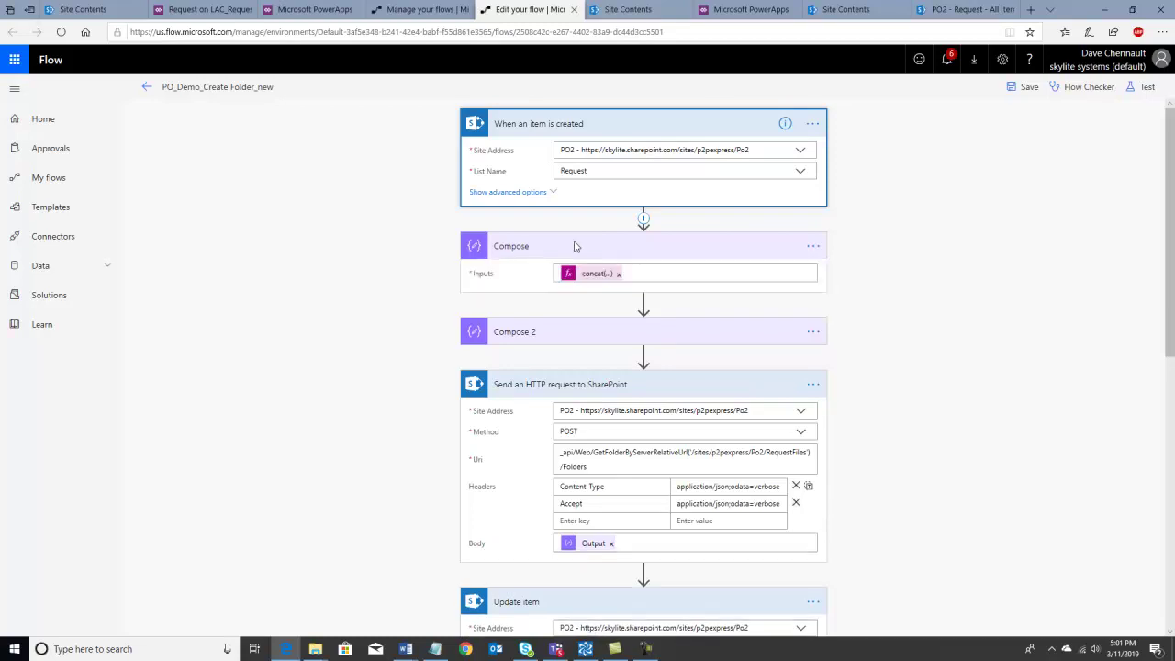
left_click(588, 274)
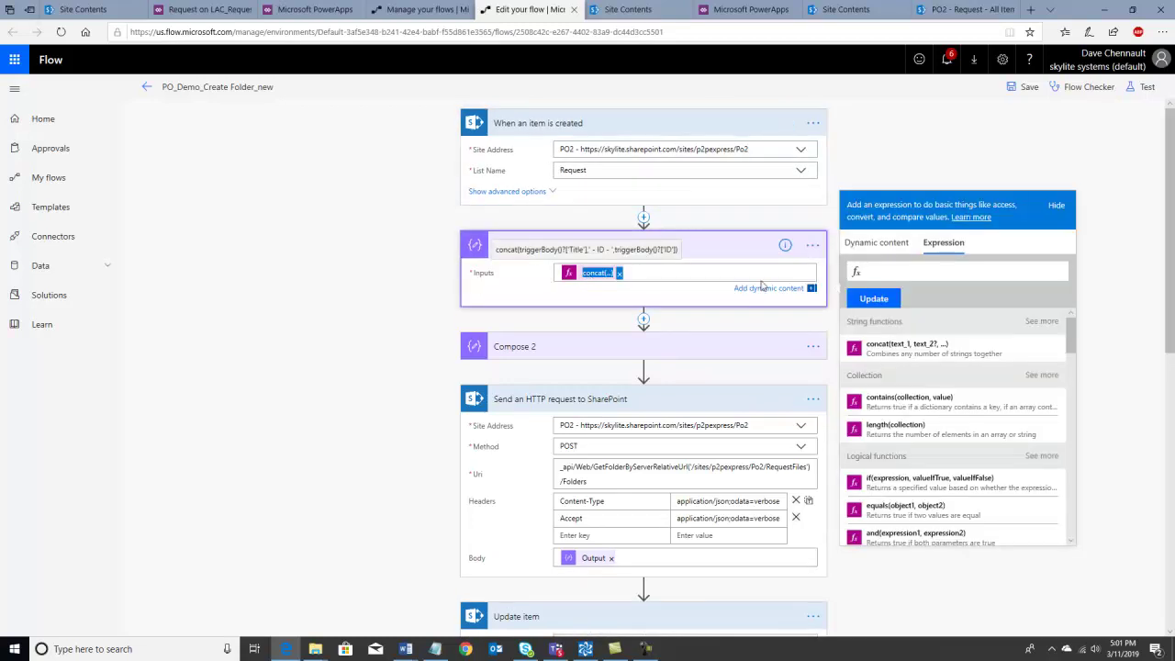
left_click(922, 272, "shift")
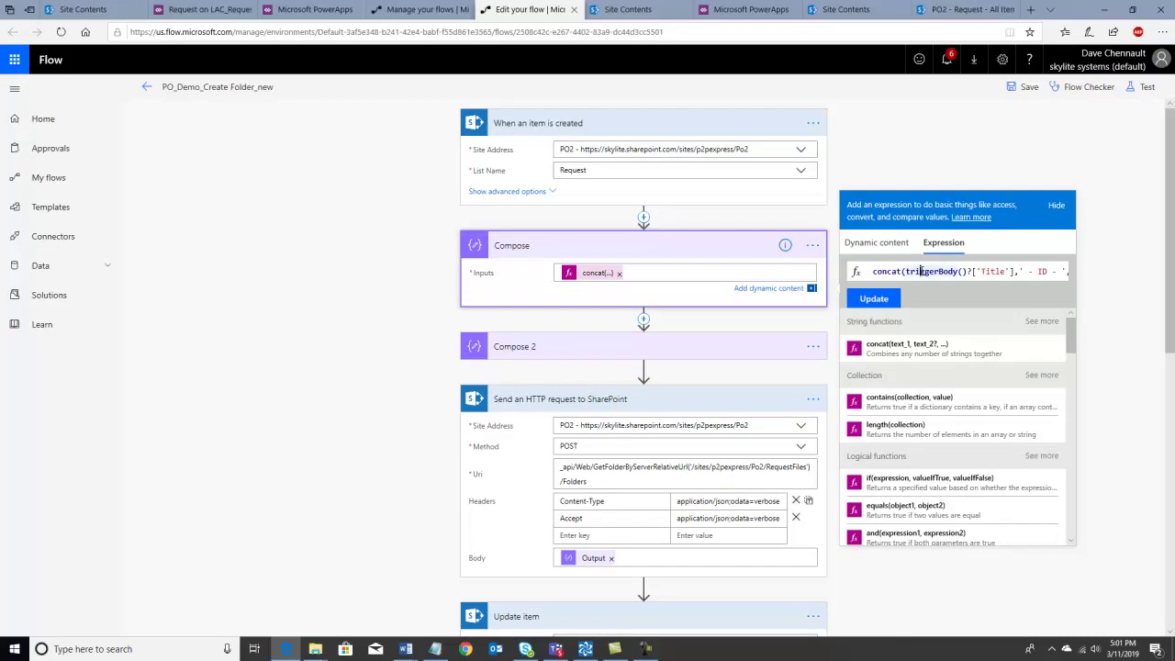
key("Right")
key("Right")
key("Right")
key("Right")
key("Right")
key("Right")
key("Right")
key("Right")
key("Right")
key("Right")
key("Right")
key("Right")
key("Right")
key("Right")
key("Right")
key("Right")
key("Right")
key("Right")
key("Right")
key("Right")
left_click(592, 349)
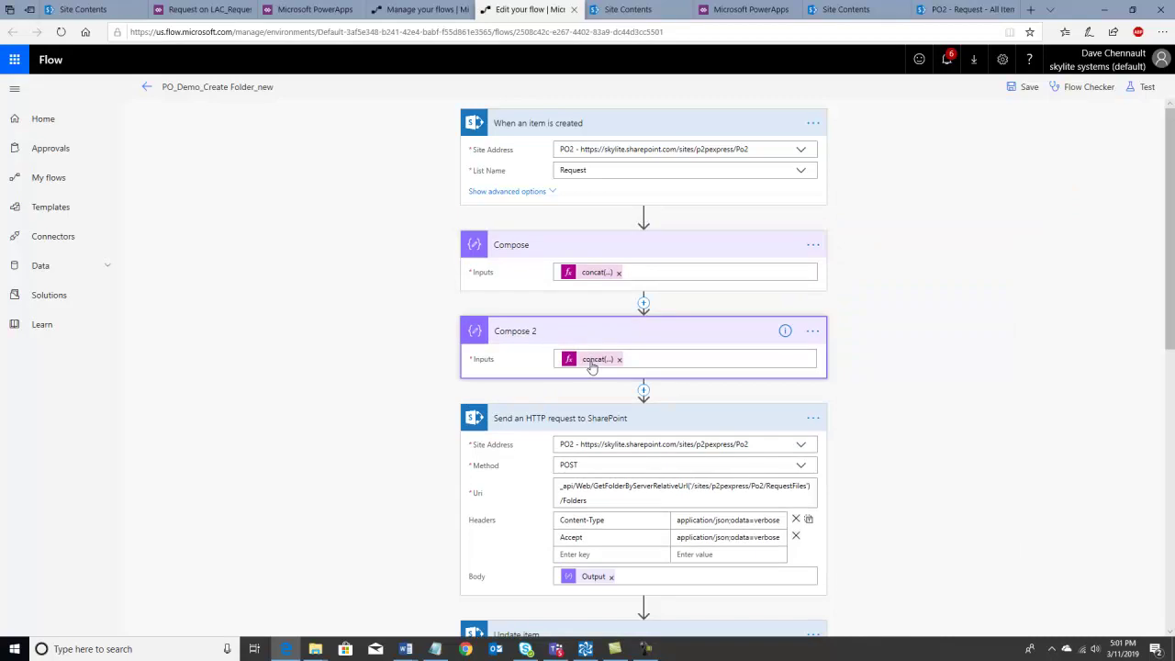
left_click(592, 359)
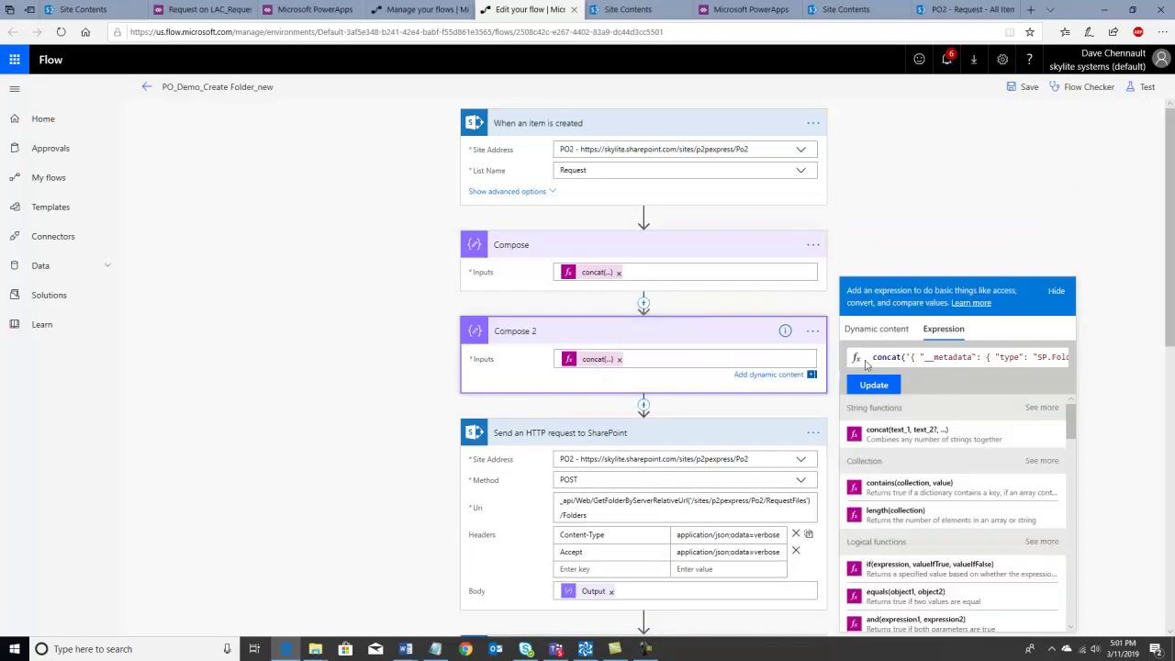
- Read through Compose 2's concat expression building the RequestFiles folder path
left_click(870, 359)
key("Right")
key("Right")
key("Right")
key("Right")
key("Right")
key("Right")
key("Right")
key("Right")
key("Right")
key("Right")
key("Right")
key("Right")
key("Right")
key("Right")
key("Right")
key("Right")
key("Right")
key("Right")
key("Right")
key("Right")
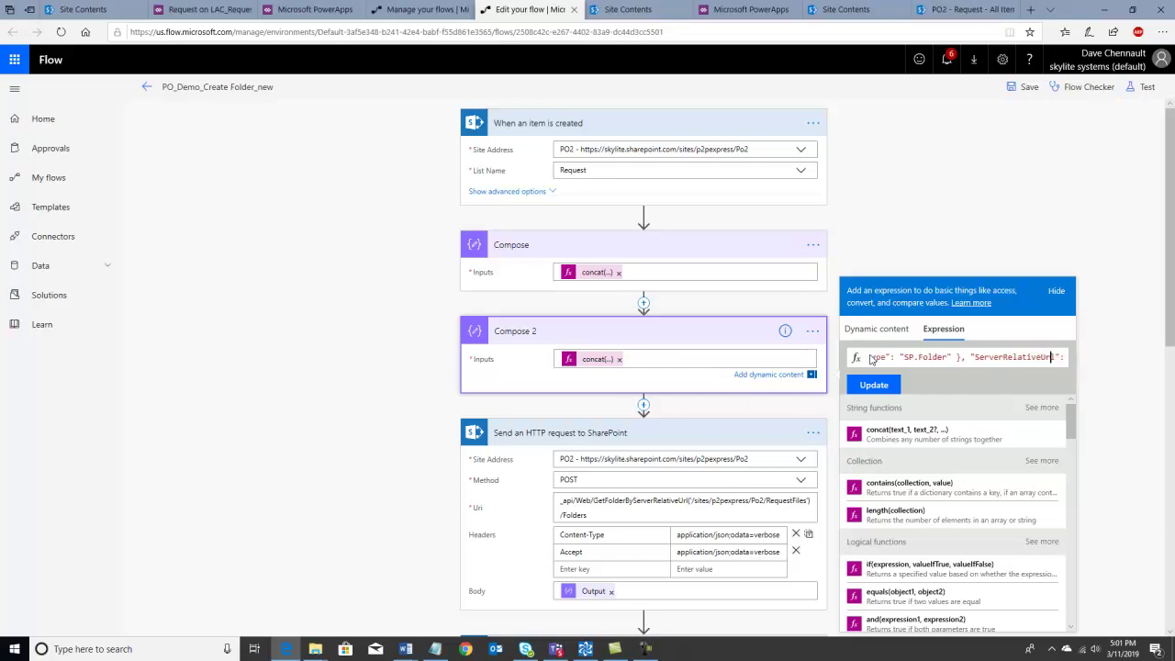
key("Right")
key("Right")
key("Right")
key("Right")
key("Right")
key("Right")
key("Right")
key("Right")
key("Right")
key("Right")
key("Right")
key("Right")
key("Right")
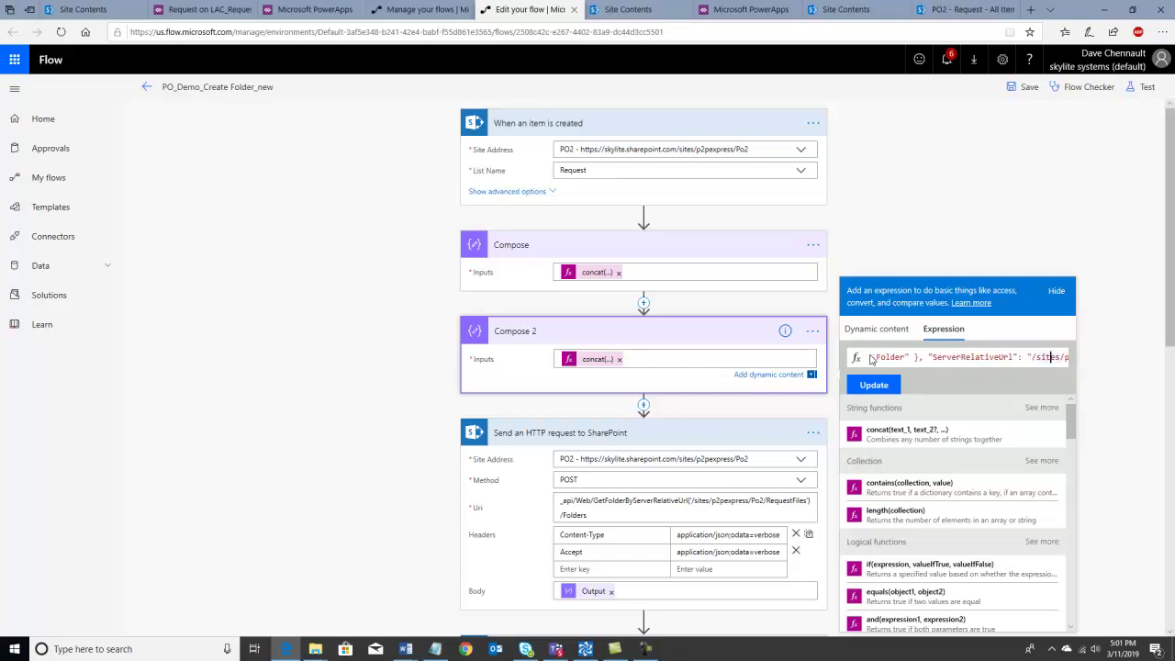
key("Right")
key("Right")
key("Right")
key("Right")
key("Right")
key("Right")
key("Right")
key("Right")
key("Right")
key("Right")
key("Right")
key("Right")
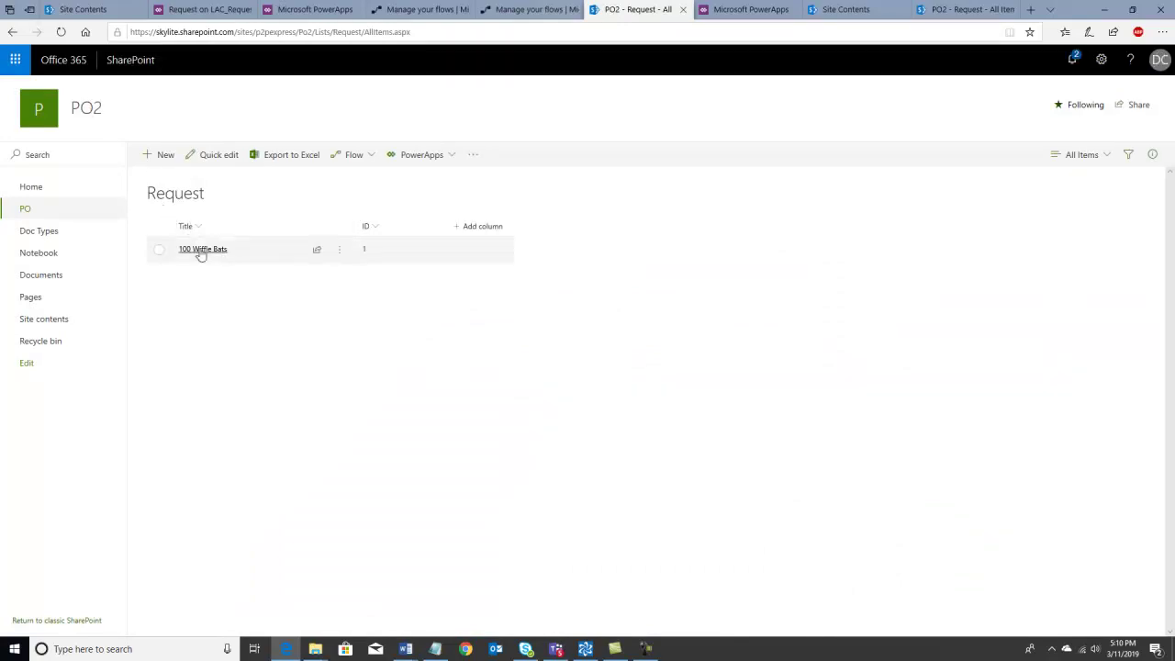
- Open the 100 Wiffle Bats purchase order to check its Word file and UI_Polish attachment, then view the flows
left_click(201, 250)
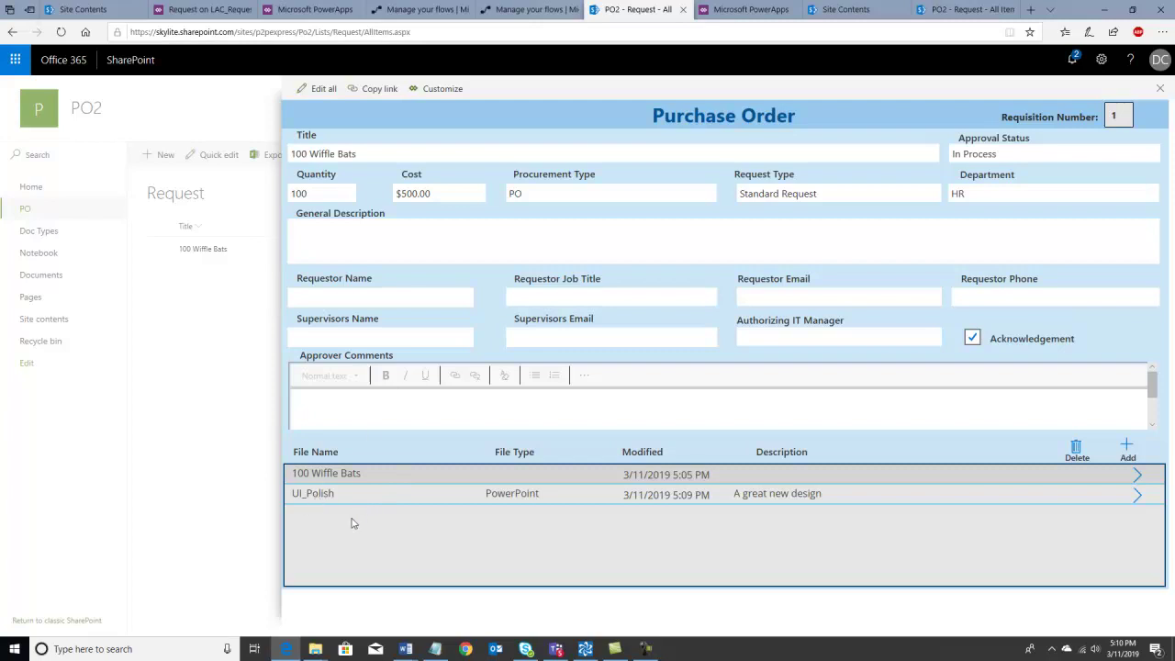
left_click(407, 10)
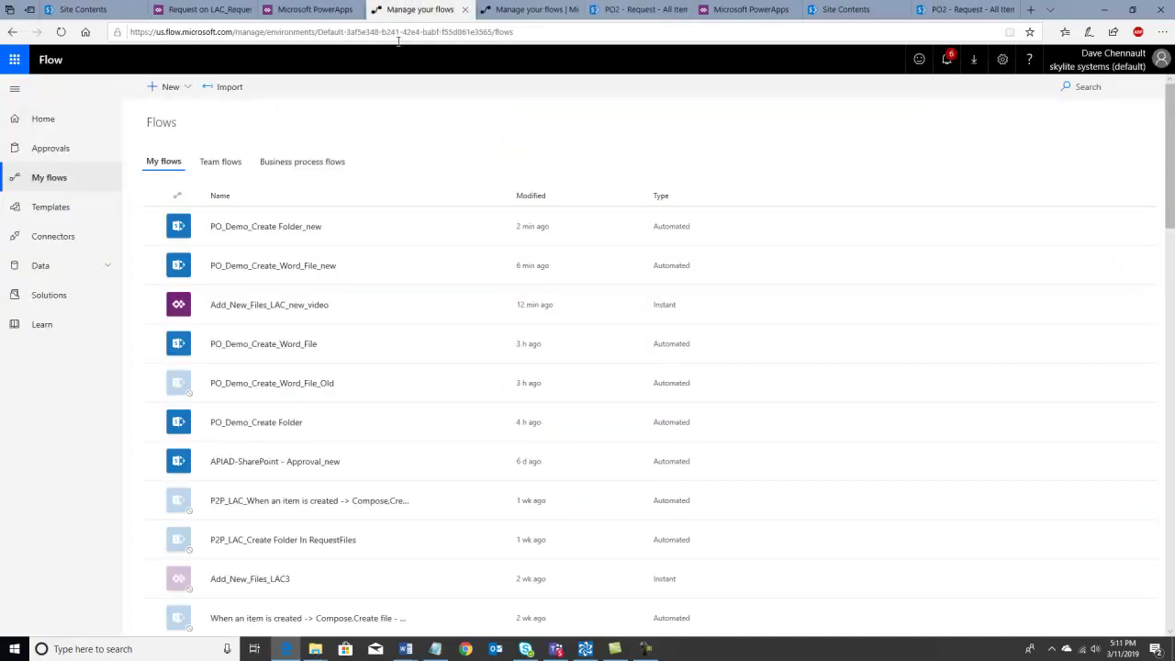
left_click(309, 306)
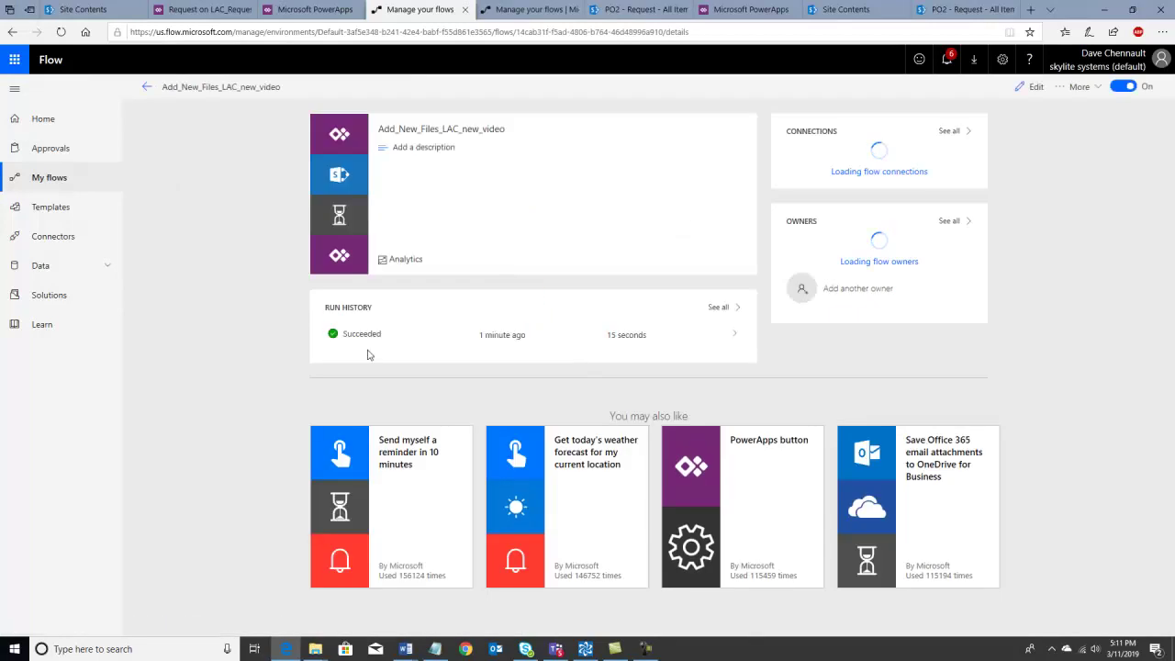
left_click(361, 340)
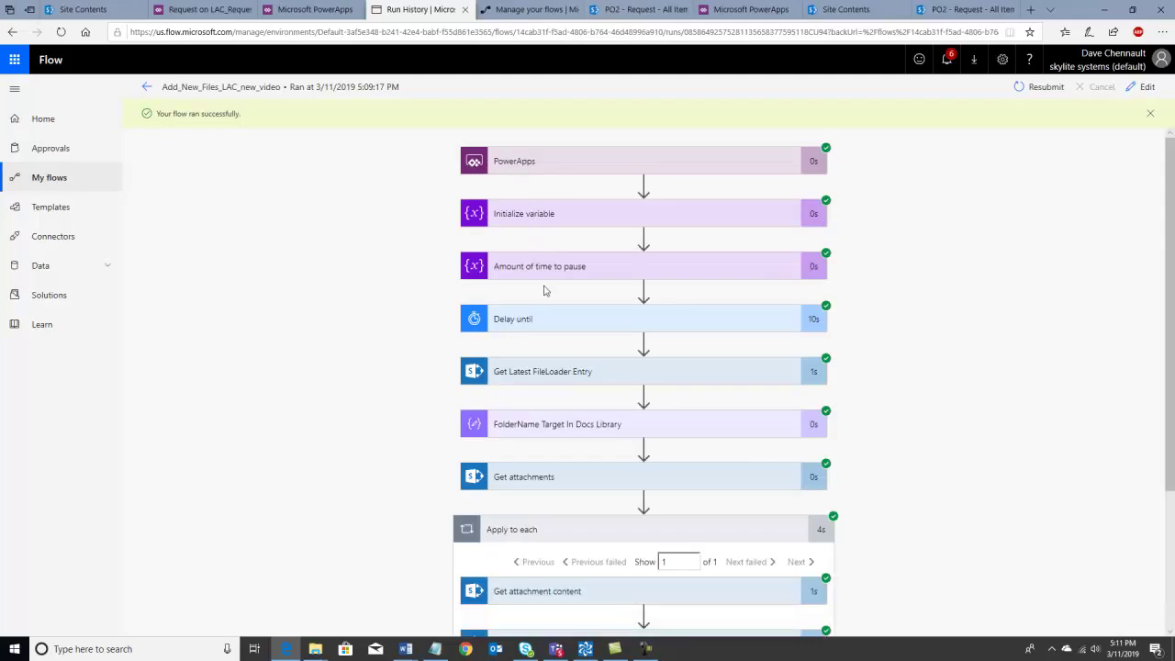
left_click(540, 376)
left_click_drag(653, 454, 695, 457)
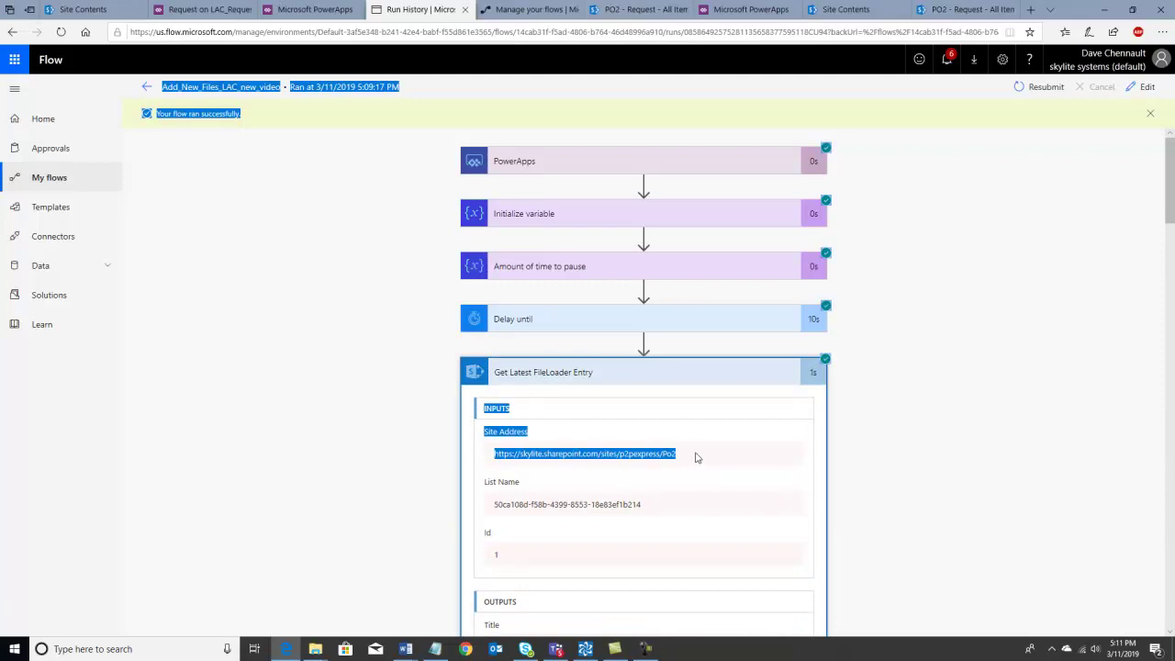
left_click(424, 366)
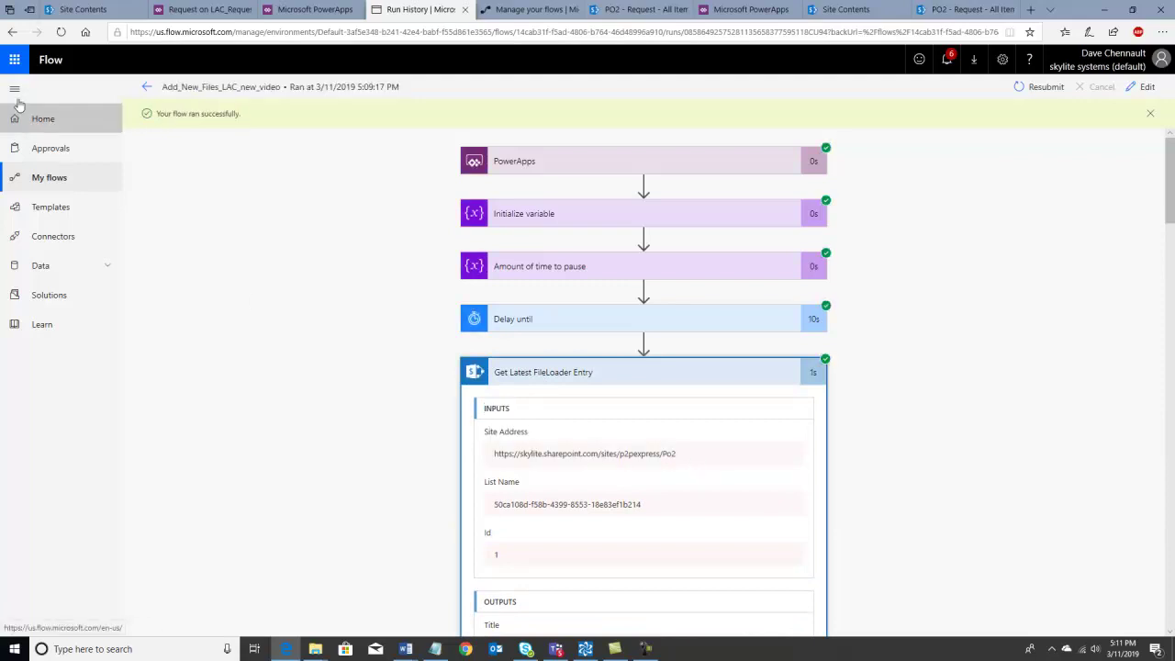
left_click(145, 92)
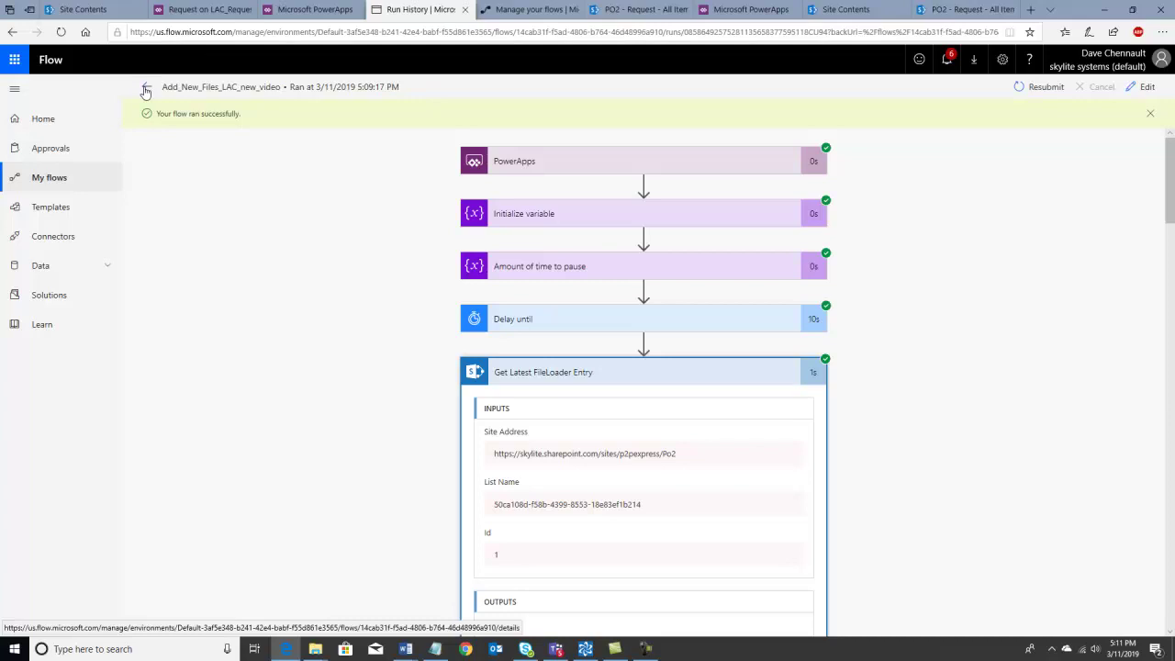
left_click(145, 86)
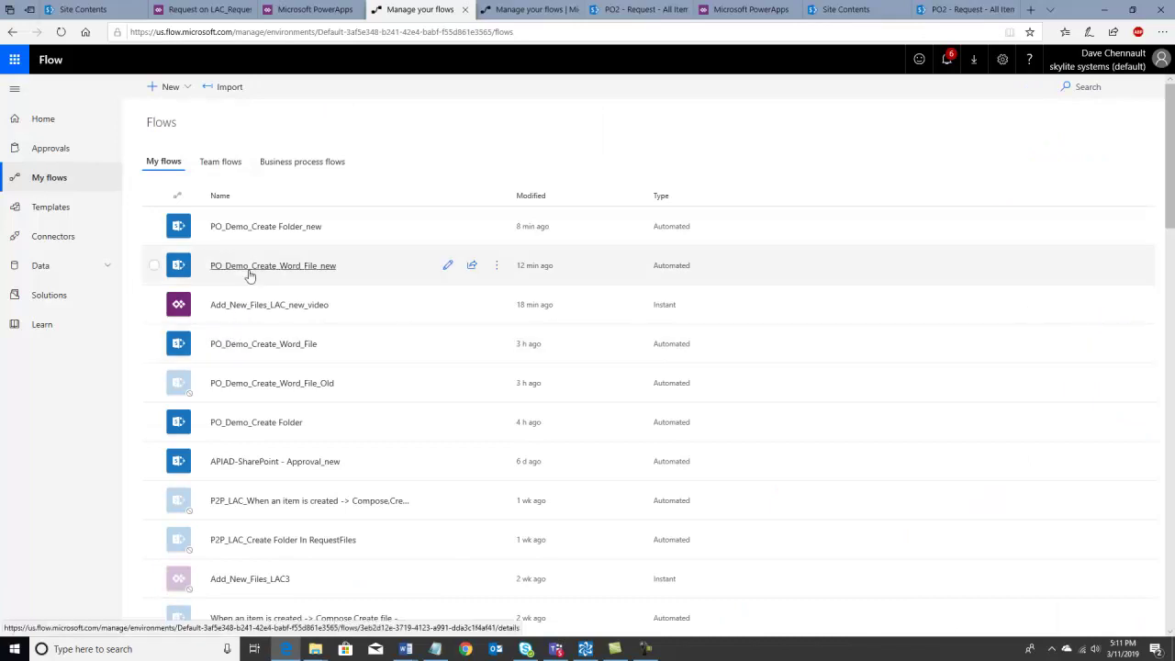
- Check that PO_Demo_Create_Word_File_new and PO_Demo_Create Folder_new show successful runs, then return to SharePoint
left_click(248, 275)
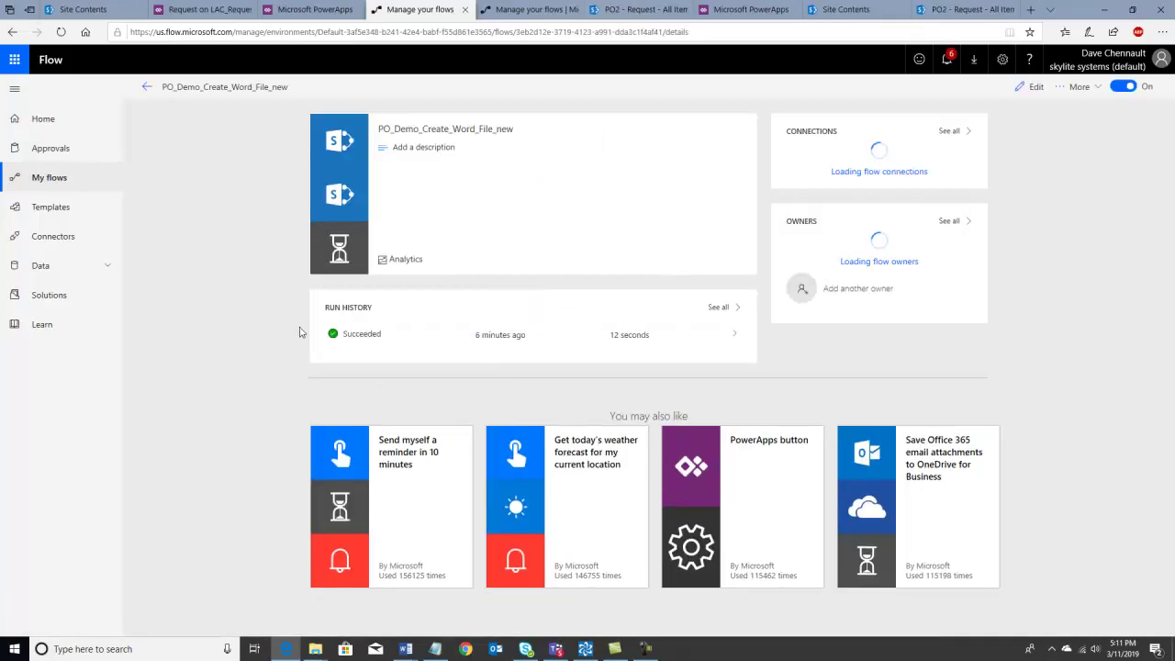
left_click(146, 86)
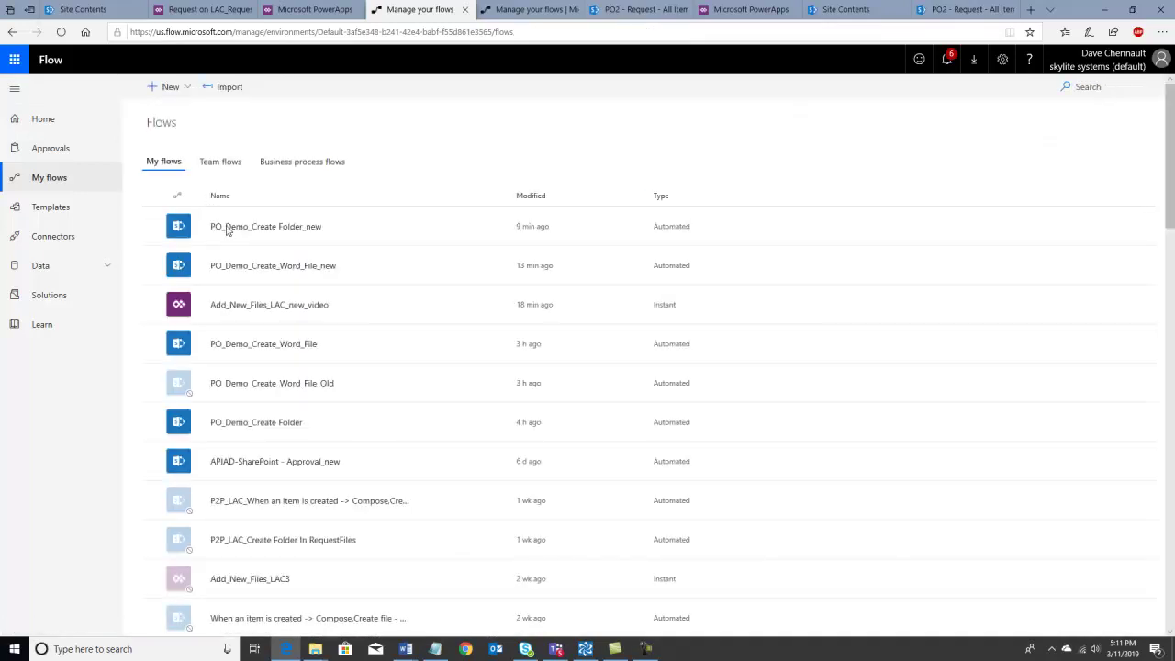
left_click(228, 227)
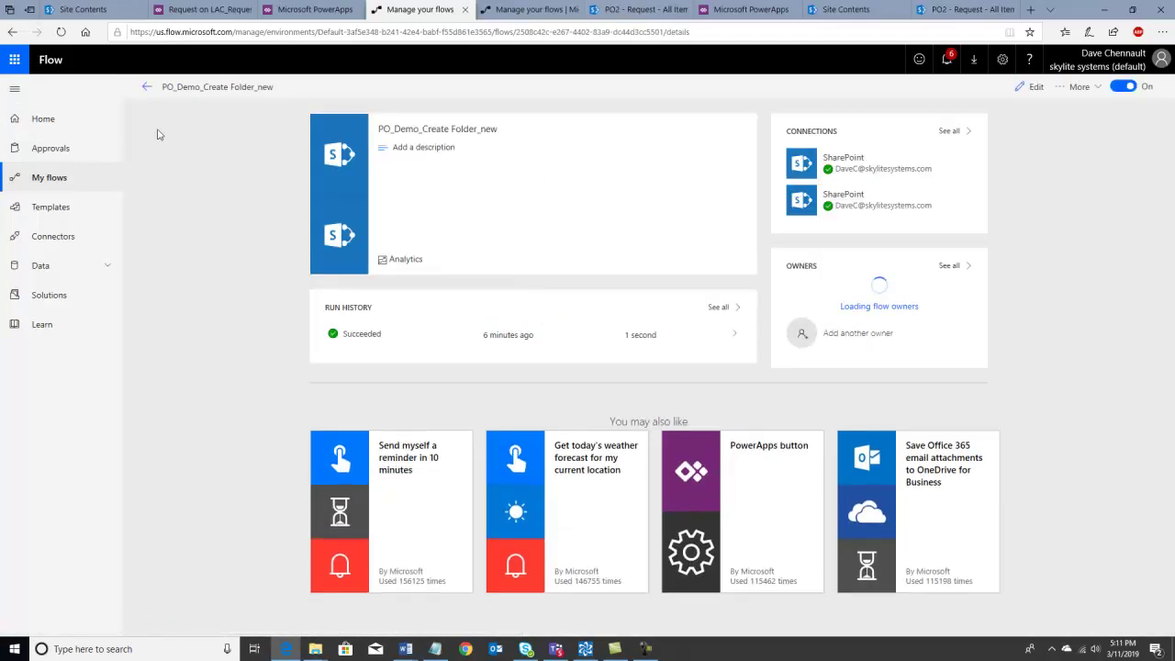
left_click(145, 89)
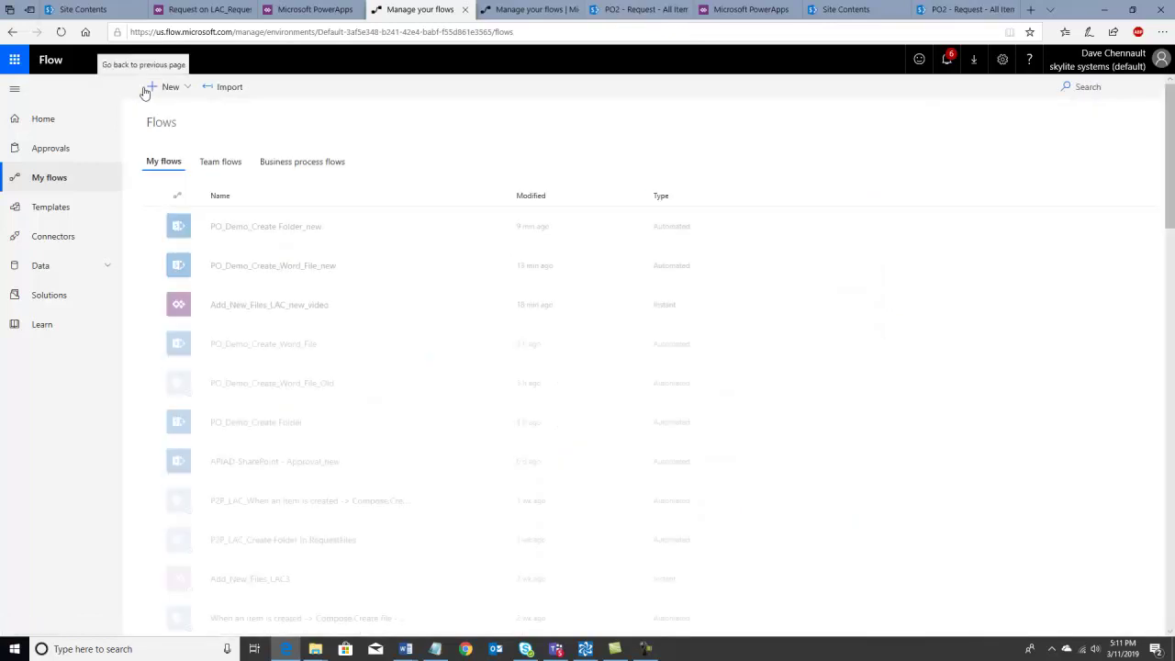
left_click(637, 9)
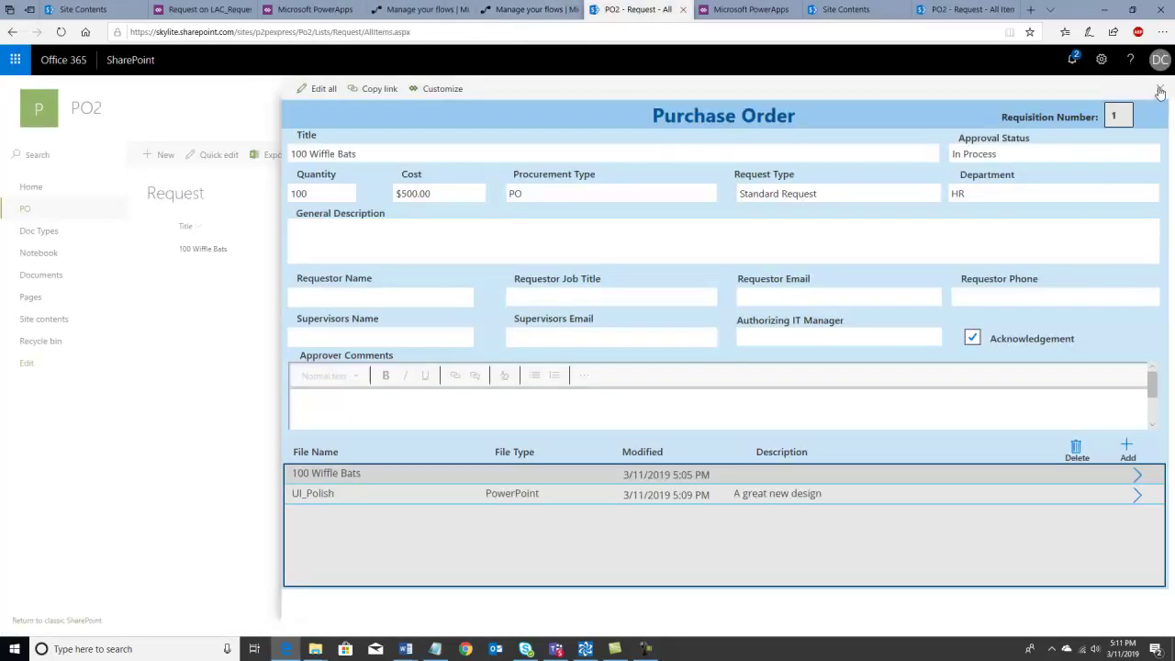
- Save a new purchase order '200 Tball Tees', quantity 200, with comment 'This is a new file associated TBall Request'
left_click(1159, 89)
left_click(158, 157)
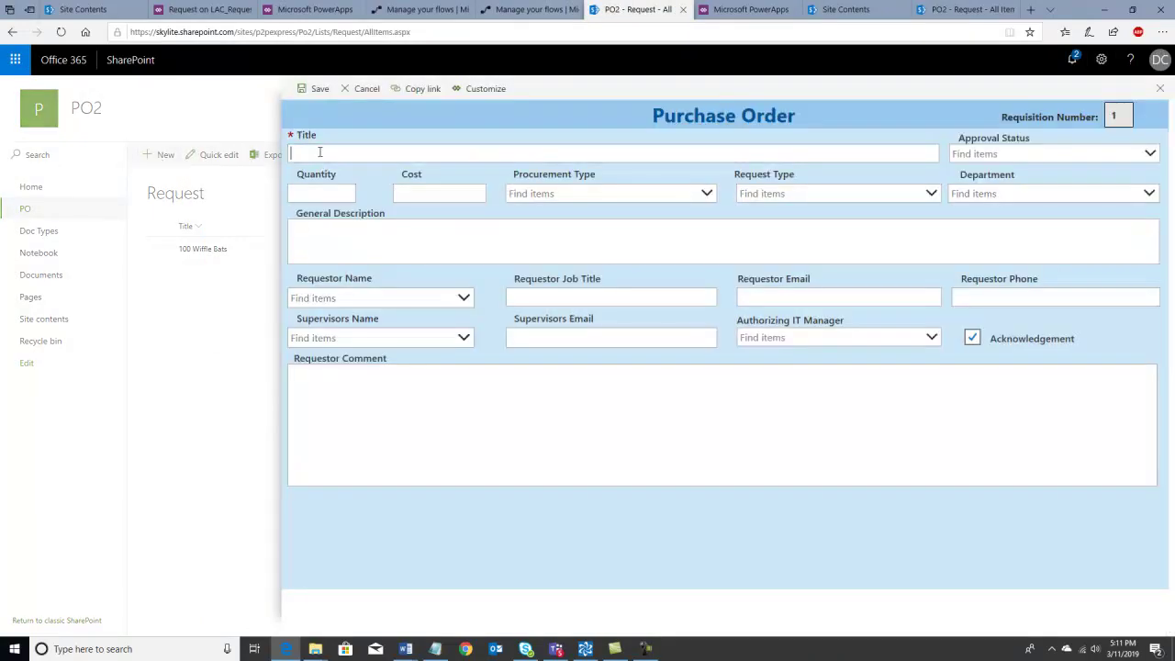
type("200 Tball Tees")
left_click(322, 193)
type("200")
left_click(327, 404)
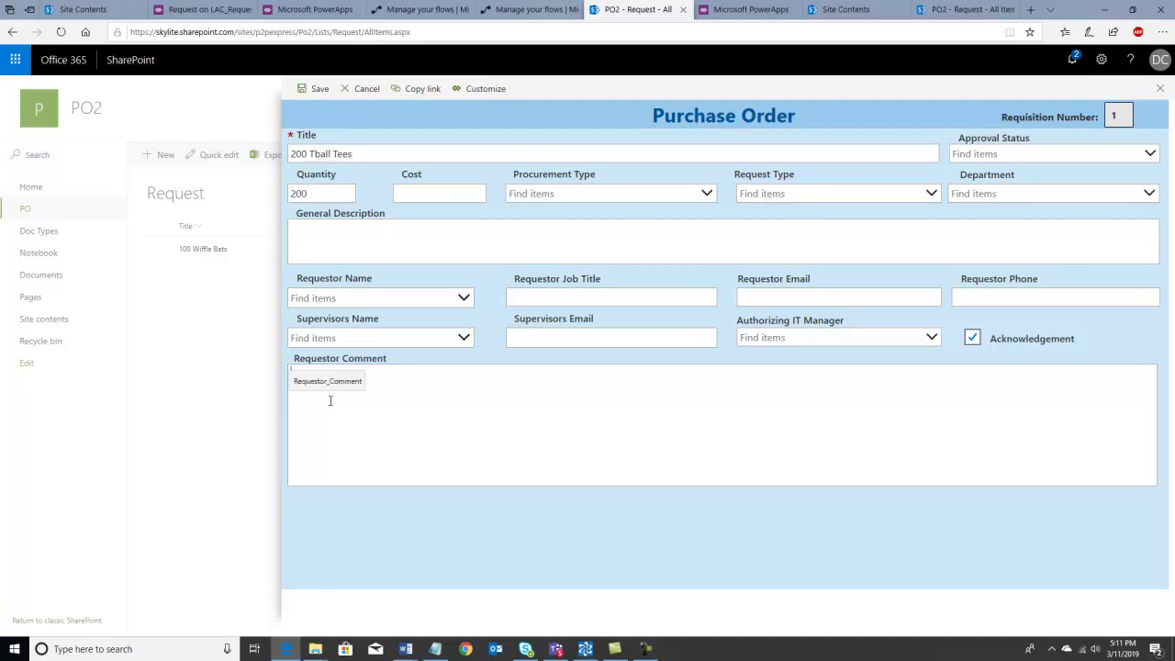
type("This ")
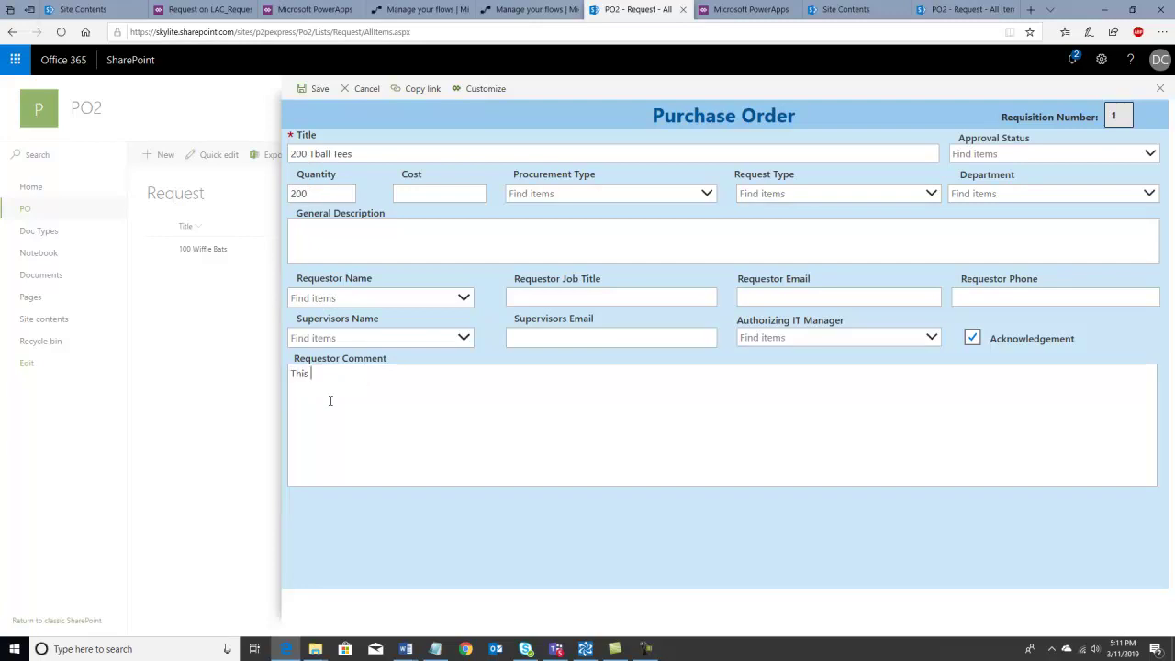
type("is a new file associated TBall Request")
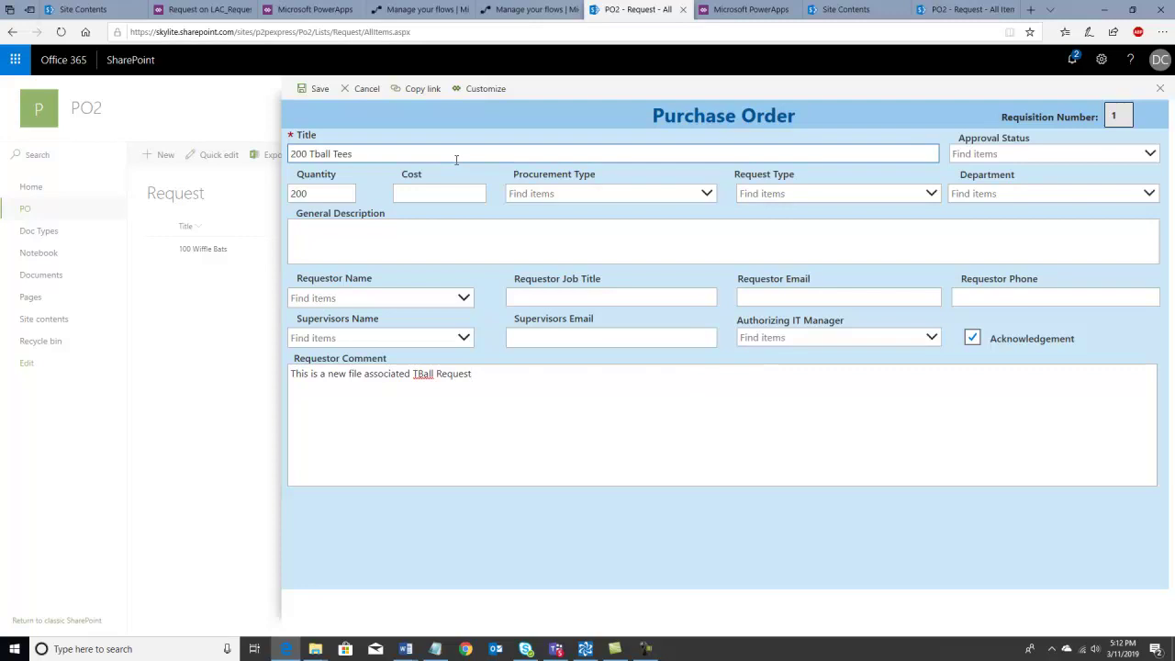
left_click(317, 89)
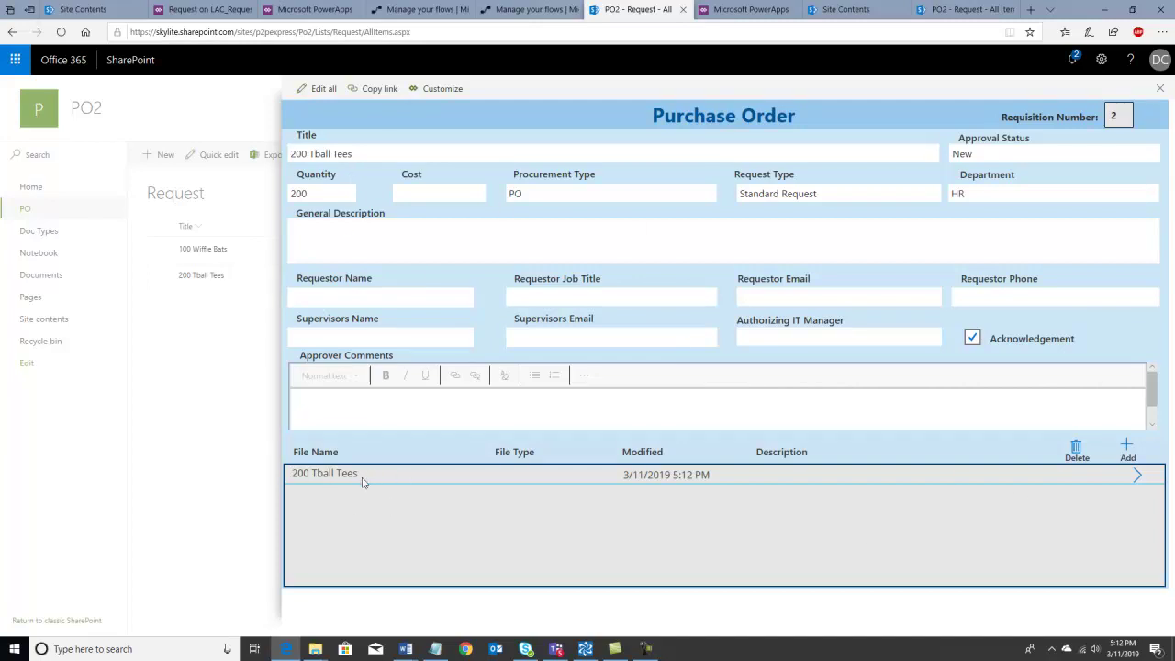
- Open the generated 200 Tball Tees Word document to confirm the comment, then go to the flows list
left_click(1139, 477)
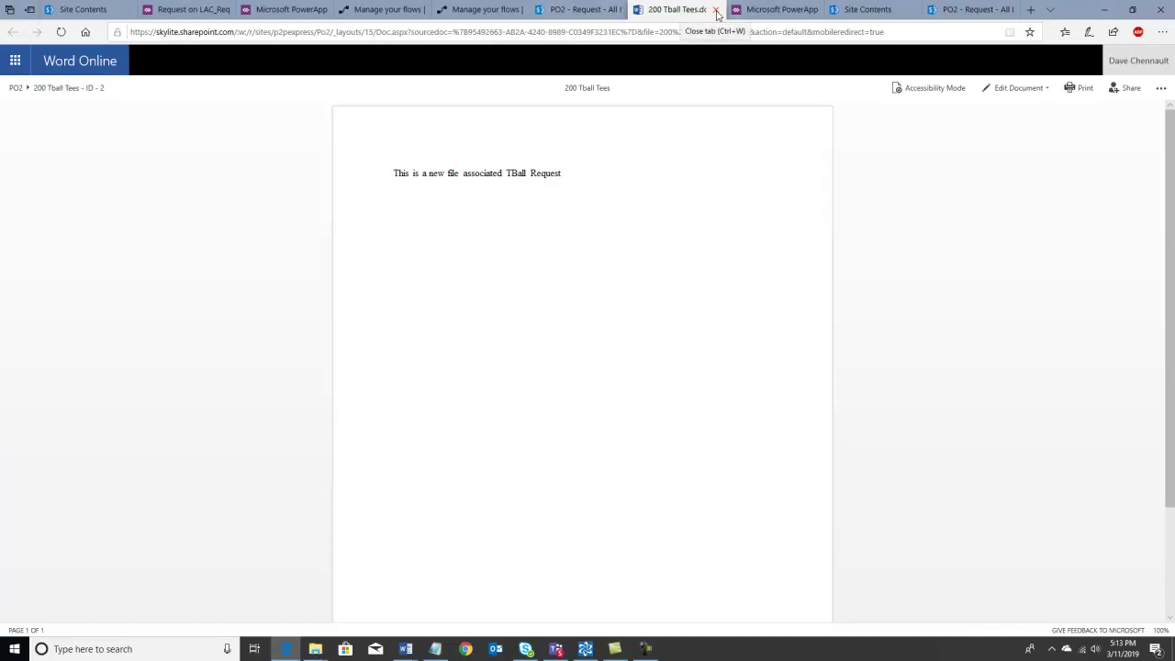
left_click(716, 10)
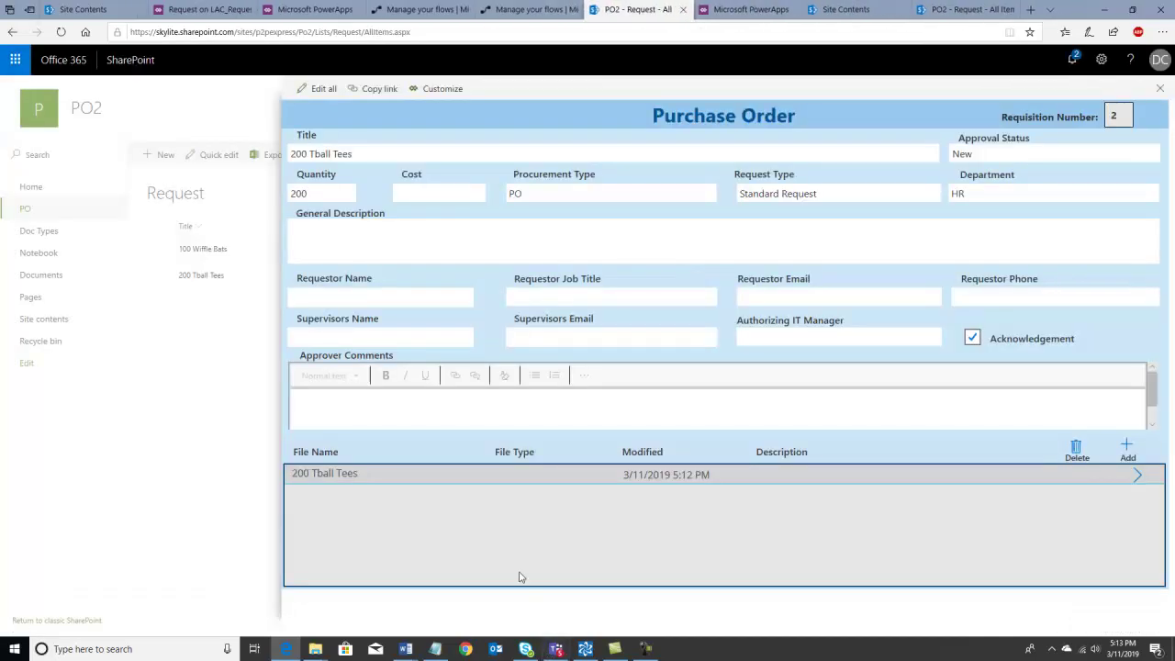
left_click(517, 10)
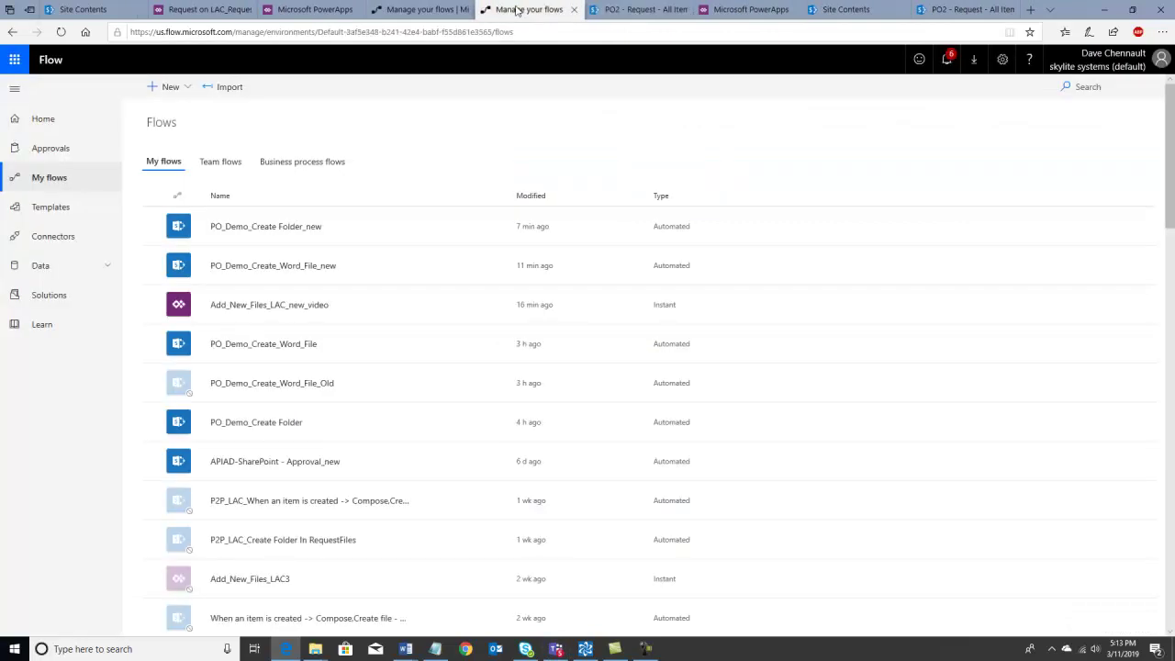
- Confirm the Add_New_Files_LAC_new_video flow's run succeeded, then return to the request 2 form
left_click(305, 313)
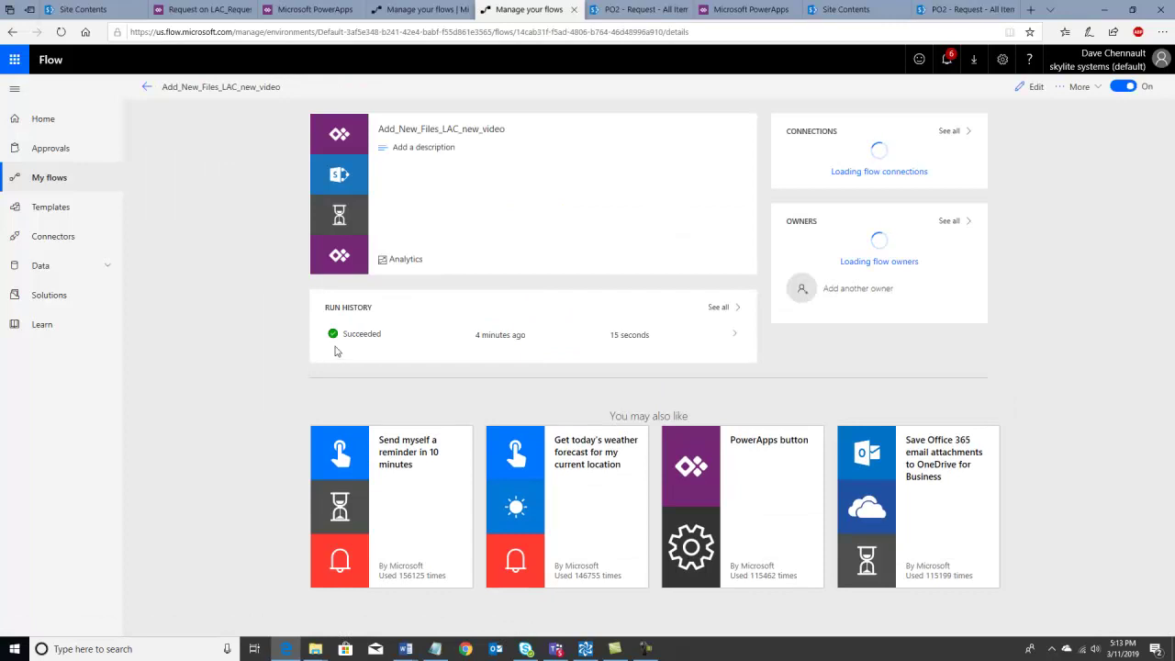
left_click(61, 33)
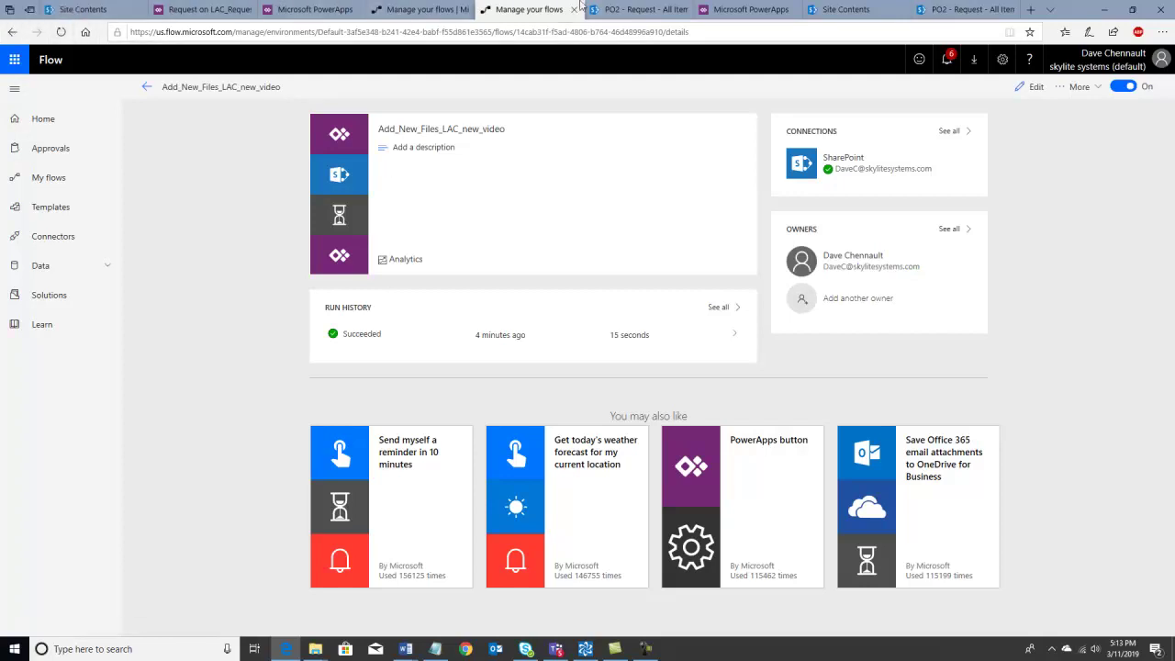
left_click(609, 11)
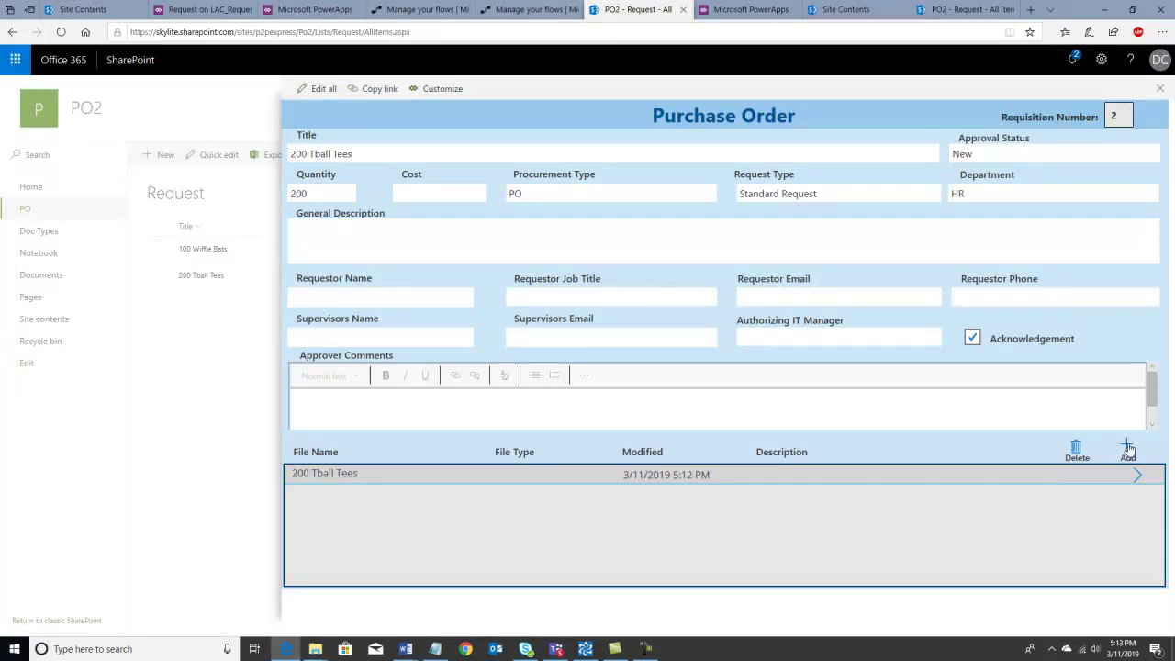
- Add a new file entry titled 'New File' with UI_Polish.pptx attached to the order
left_click(1129, 448)
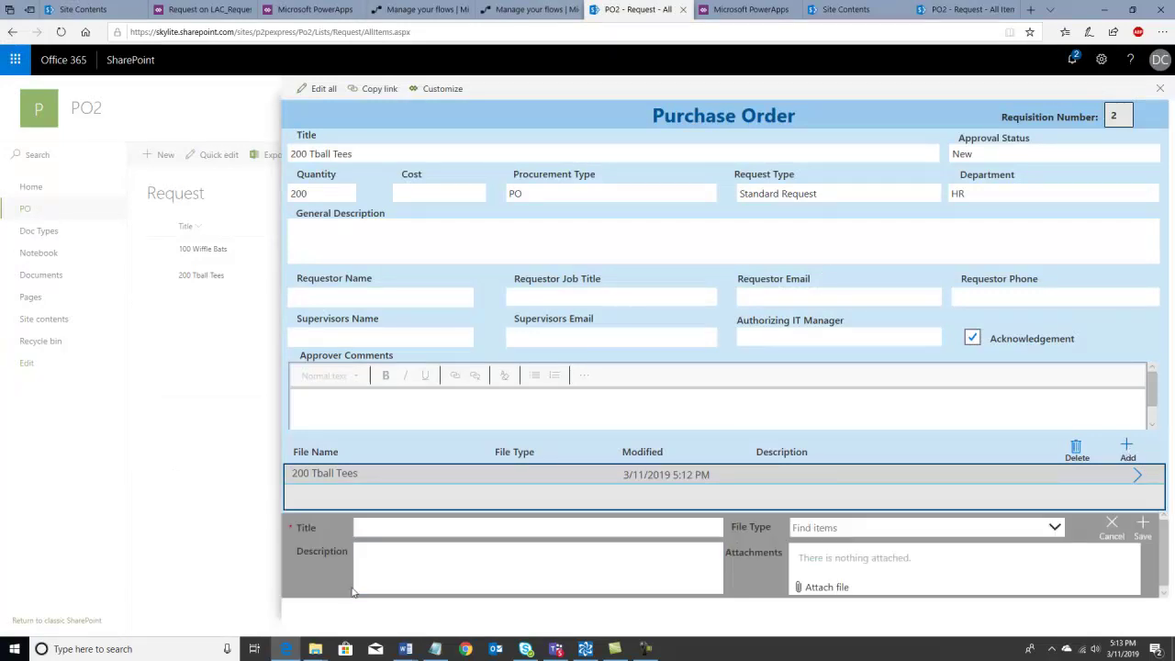
left_click(371, 525)
type("New File")
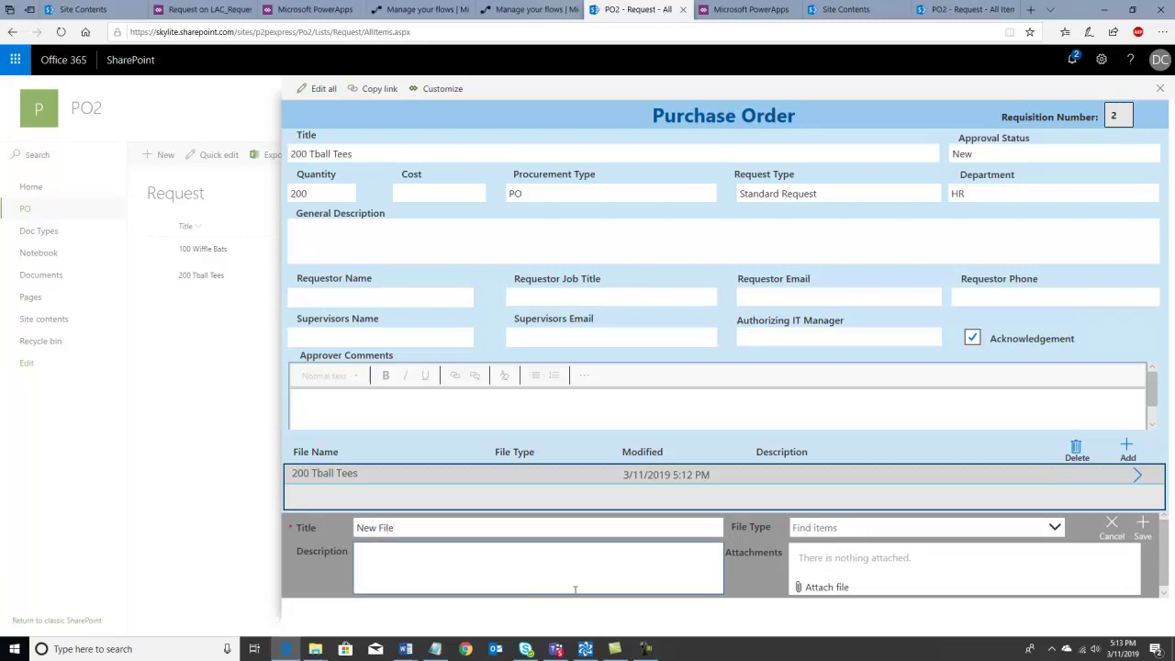
left_click(817, 588)
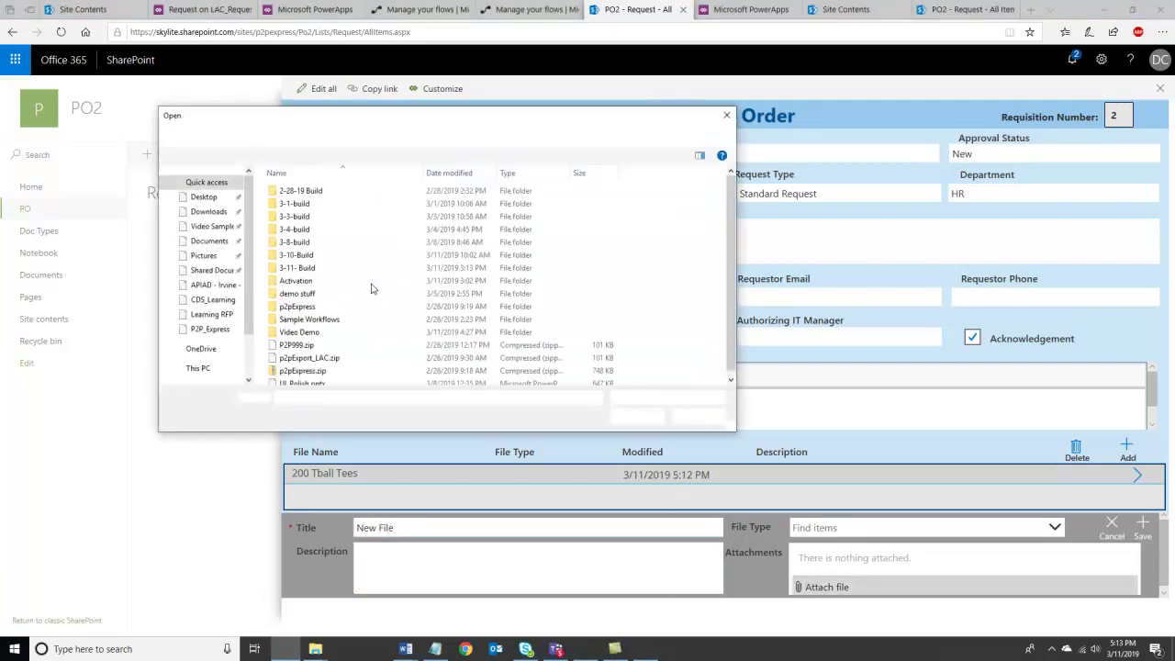
left_click(310, 379)
left_click(636, 416)
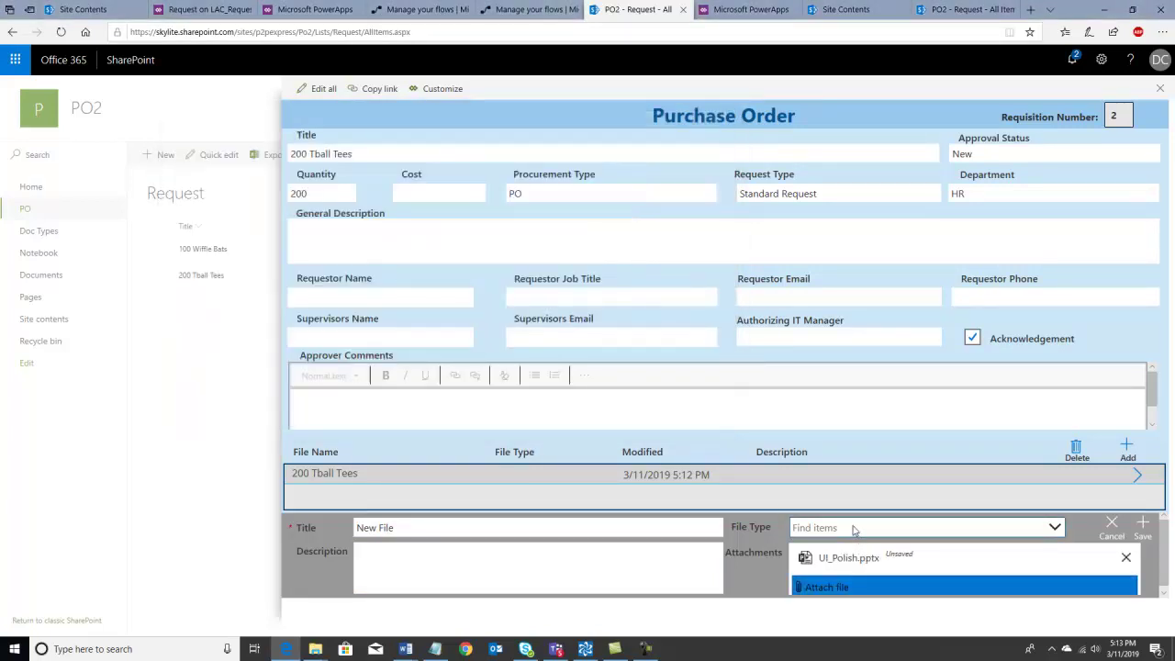
- Set the file type to PowerPoint, add the description 'This is new', and save
left_click(856, 528)
left_click(546, 568)
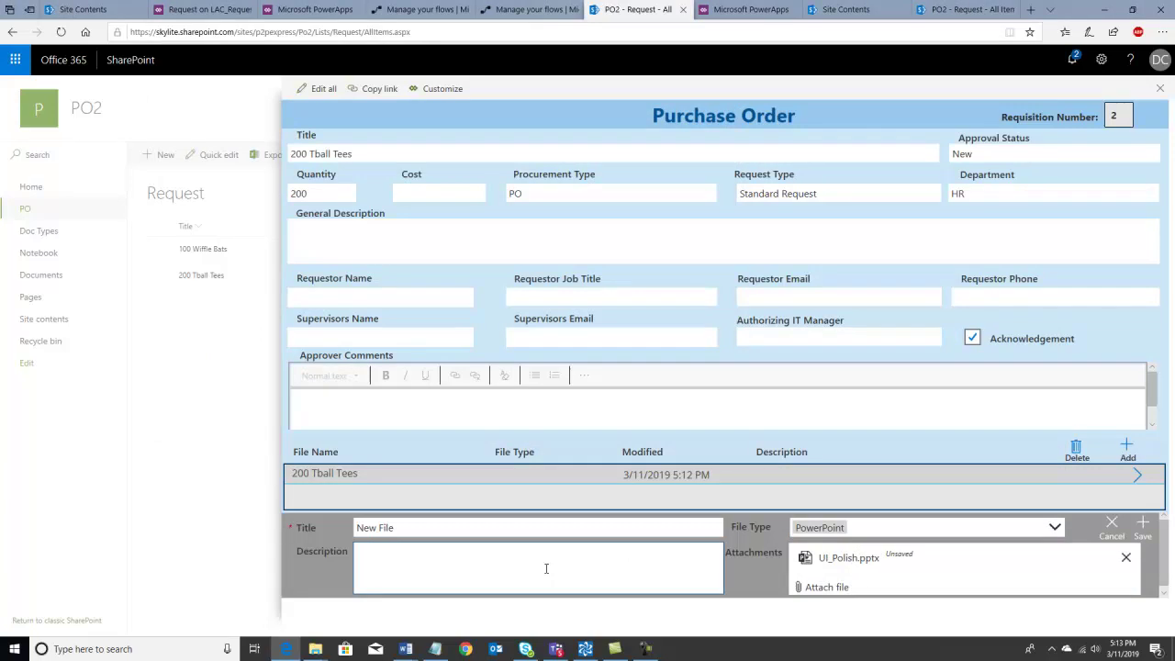
type("This is new")
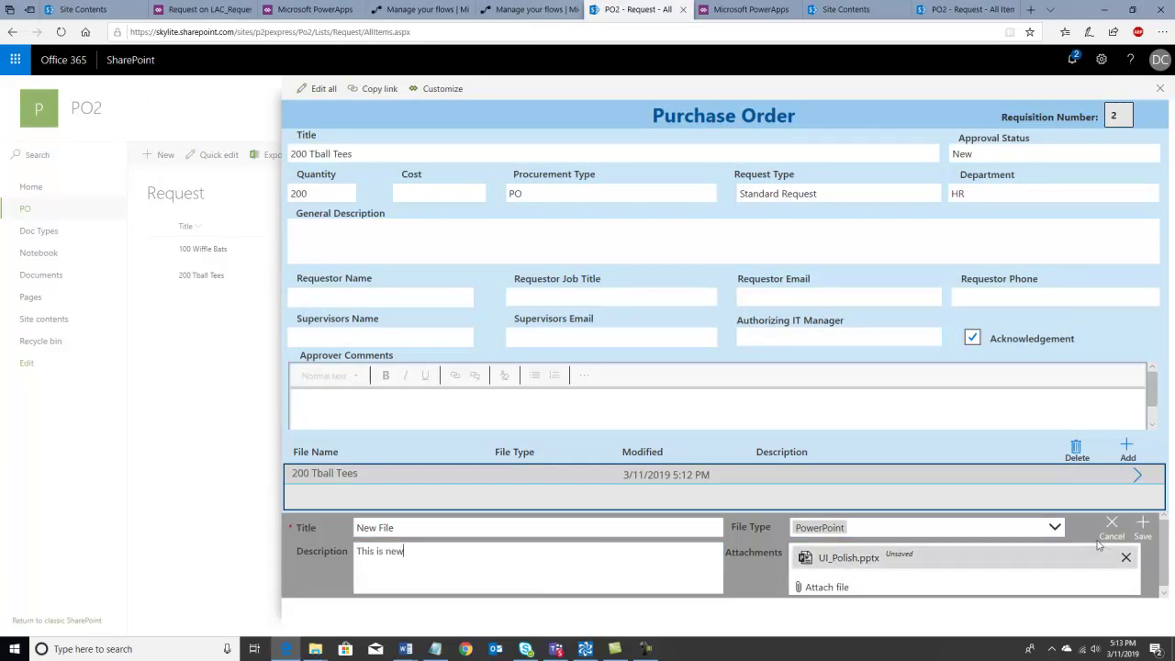
left_click(1142, 526)
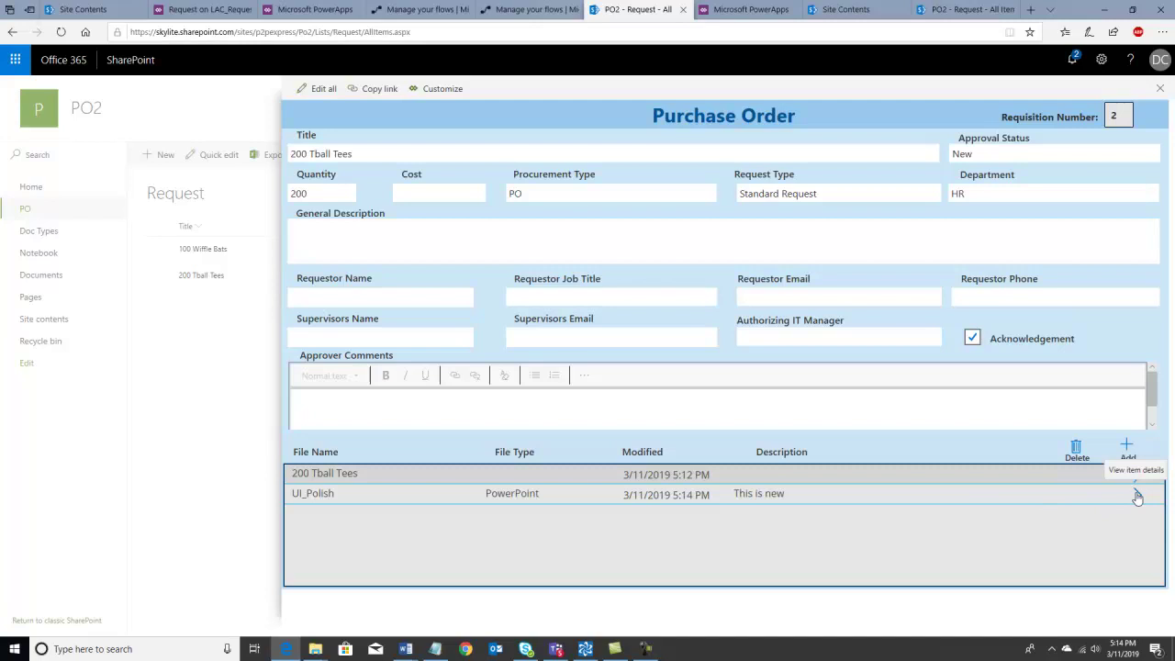
- Reopen Add_New_Files_LAC_new_video from My flows to confirm its second successful run
left_click(531, 10)
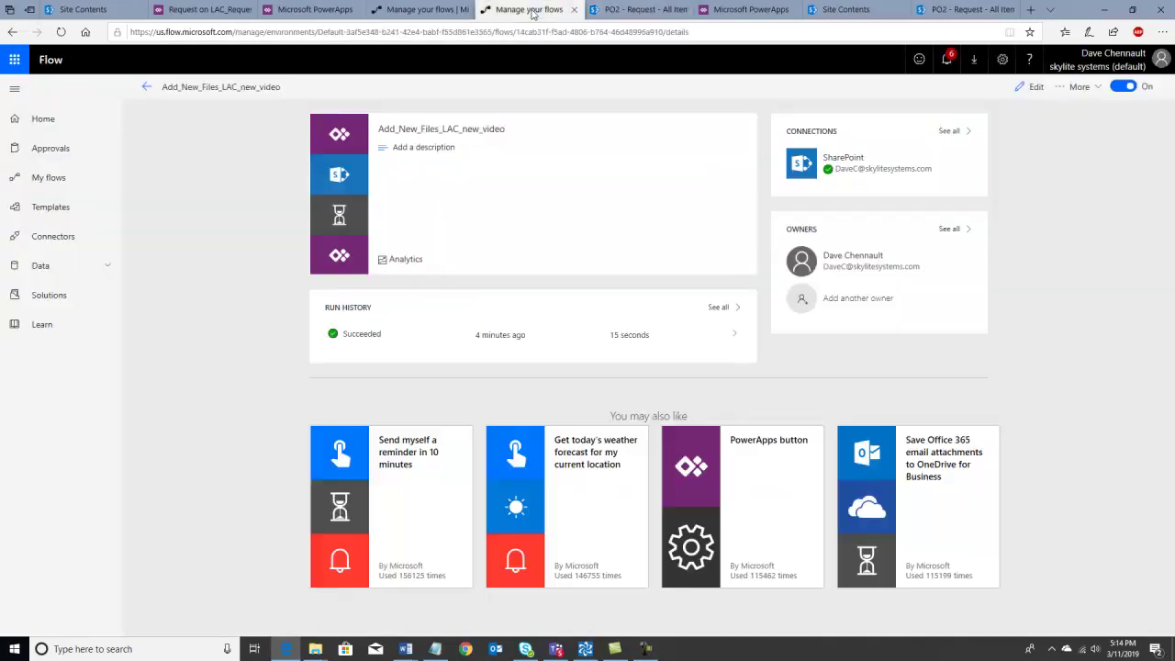
left_click(27, 178)
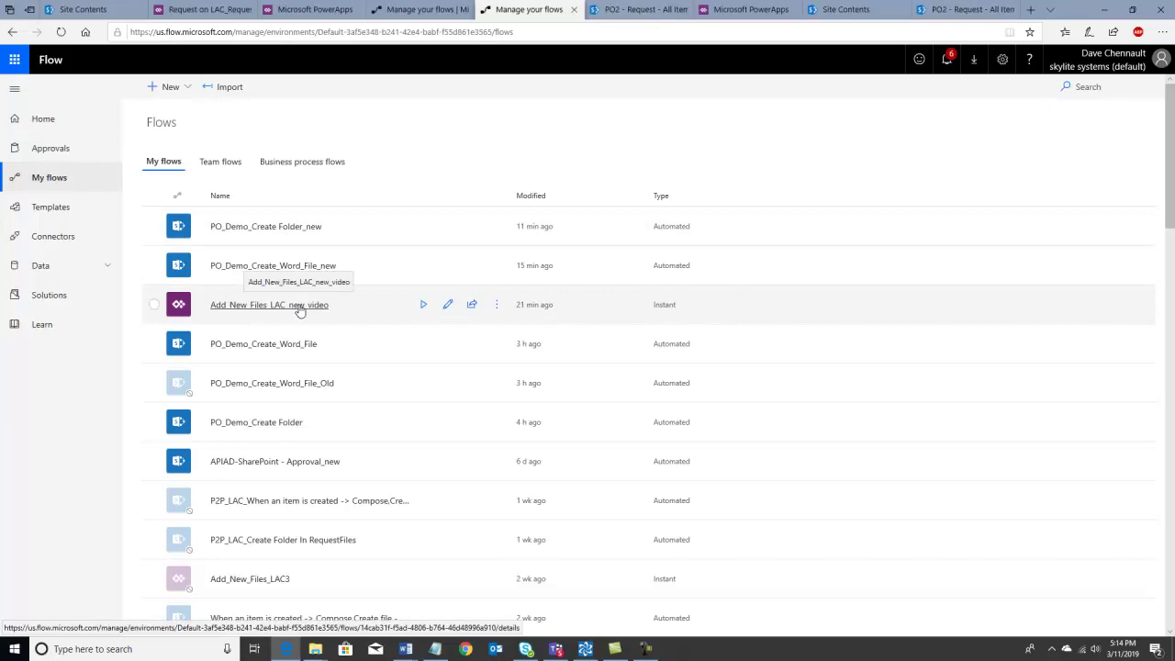
left_click(300, 307)
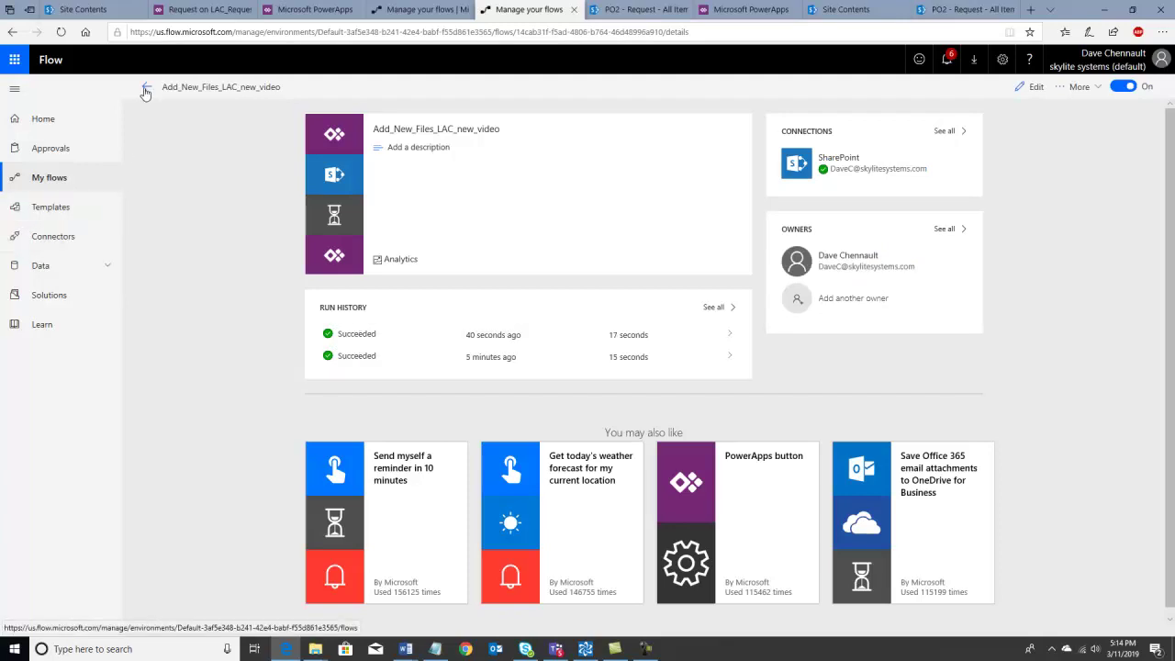
left_click(585, 649)
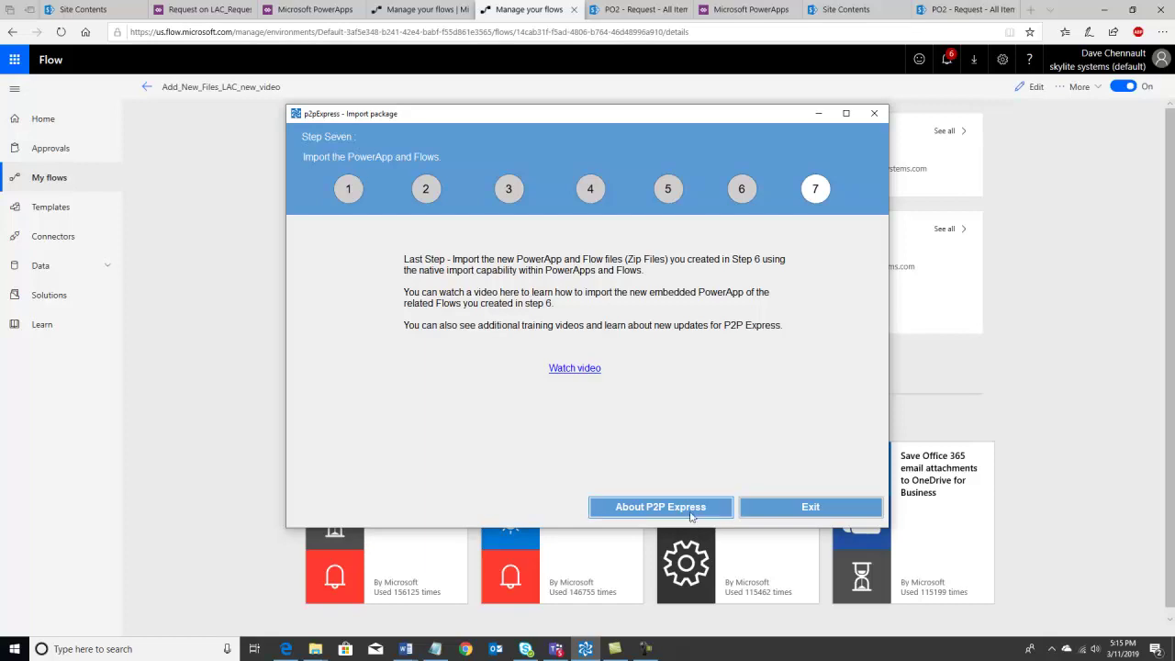
- Show the About P2P Express information for version 1.0.0
left_click(687, 510)
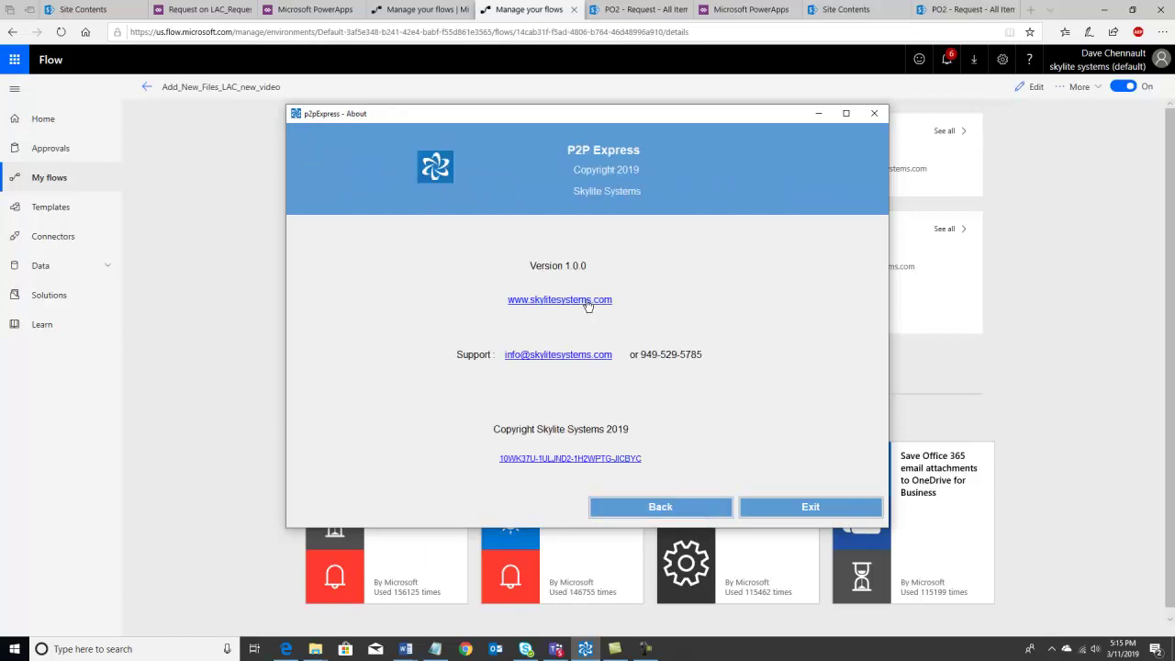